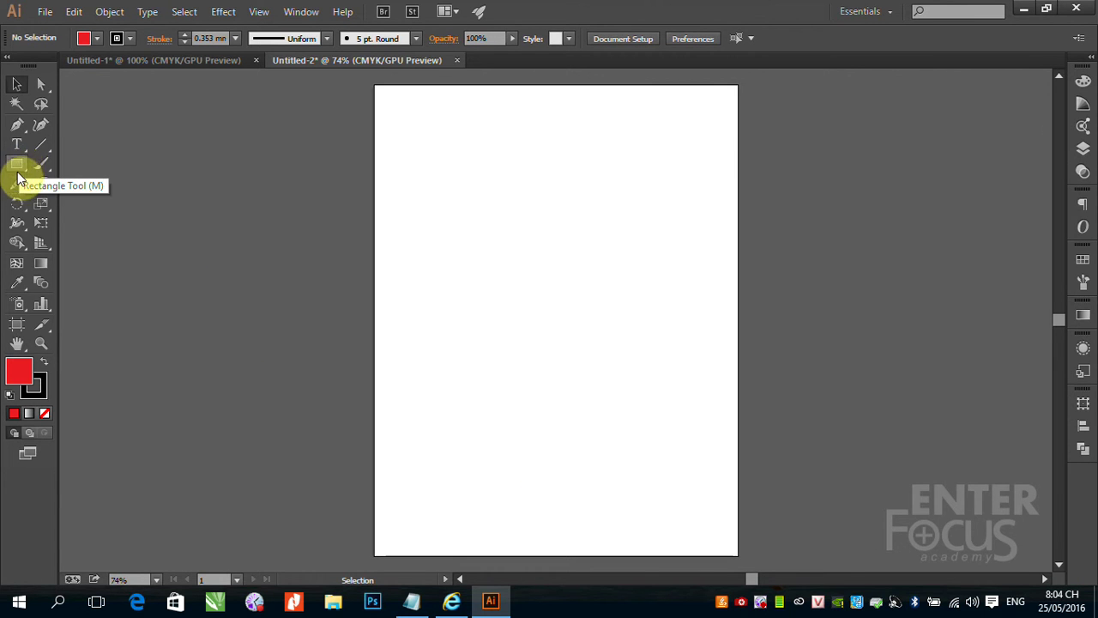
Draw a tall, narrow red ellipse in the upper half of the page with the Ellipse Tool.
left_click_drag(17, 167, 53, 202)
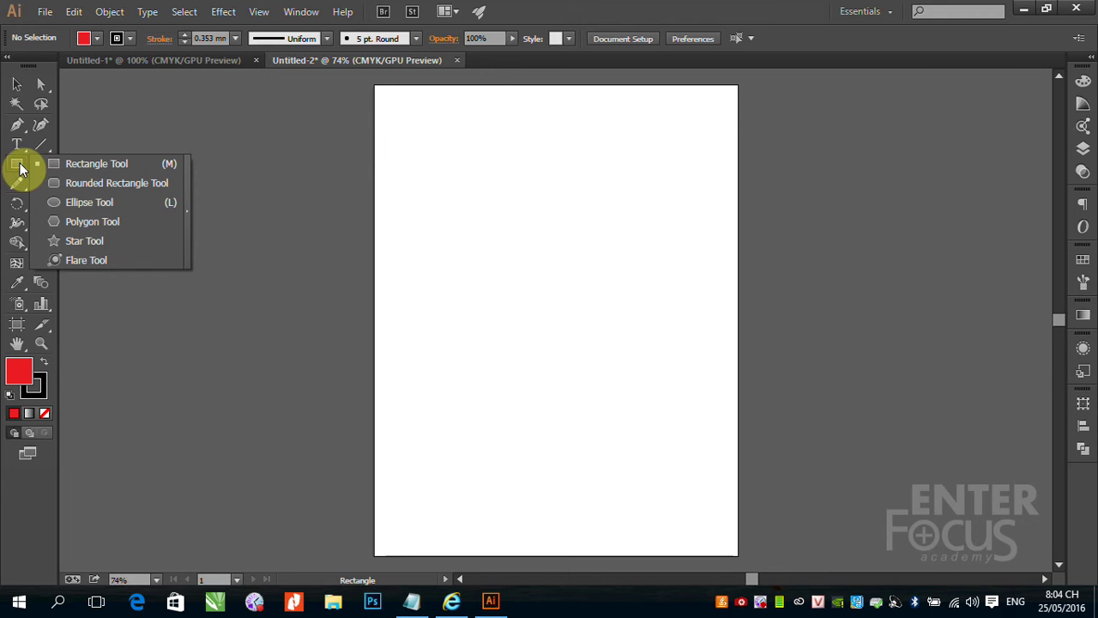
left_click(53, 202)
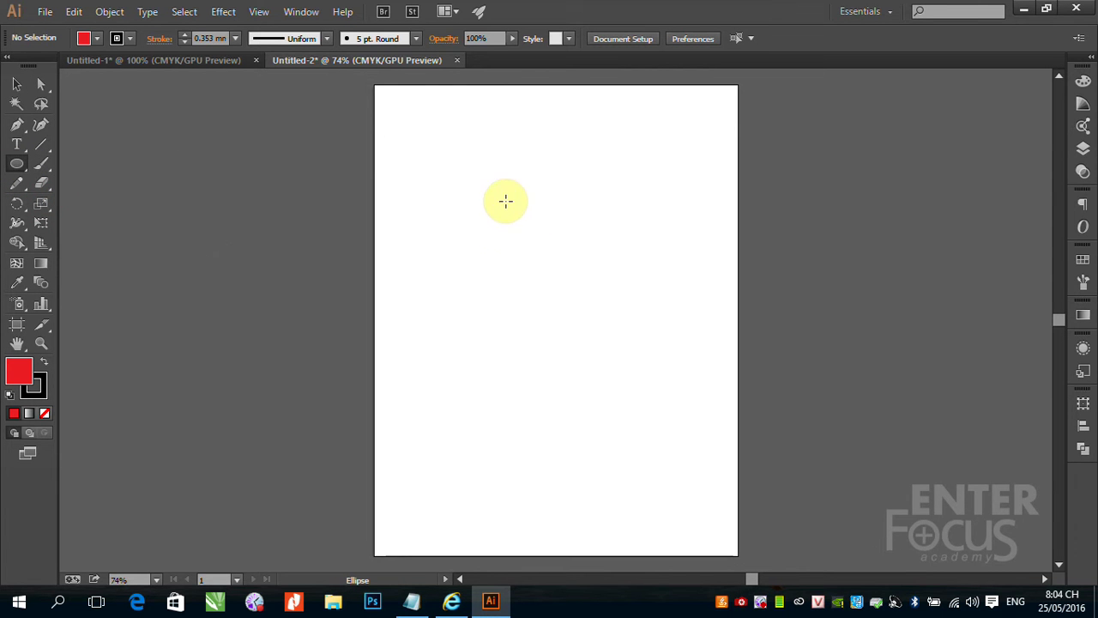
mouse_move(505, 187)
left_mouse_down()
mouse_move(554, 352)
mouse_move(539, 344)
left_mouse_up()
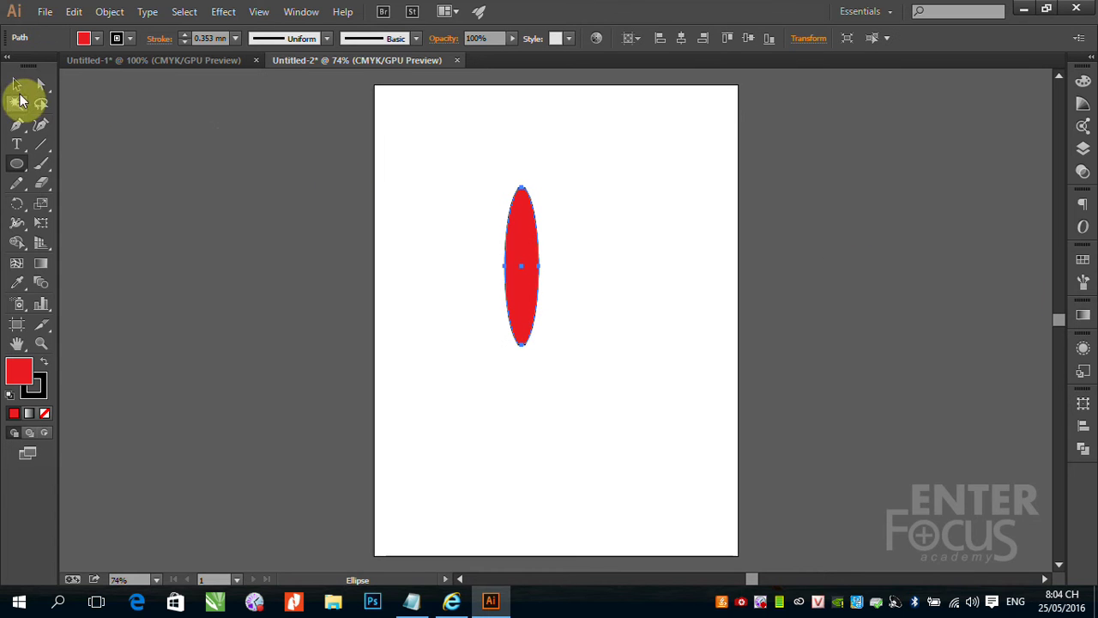
left_click(16, 83)
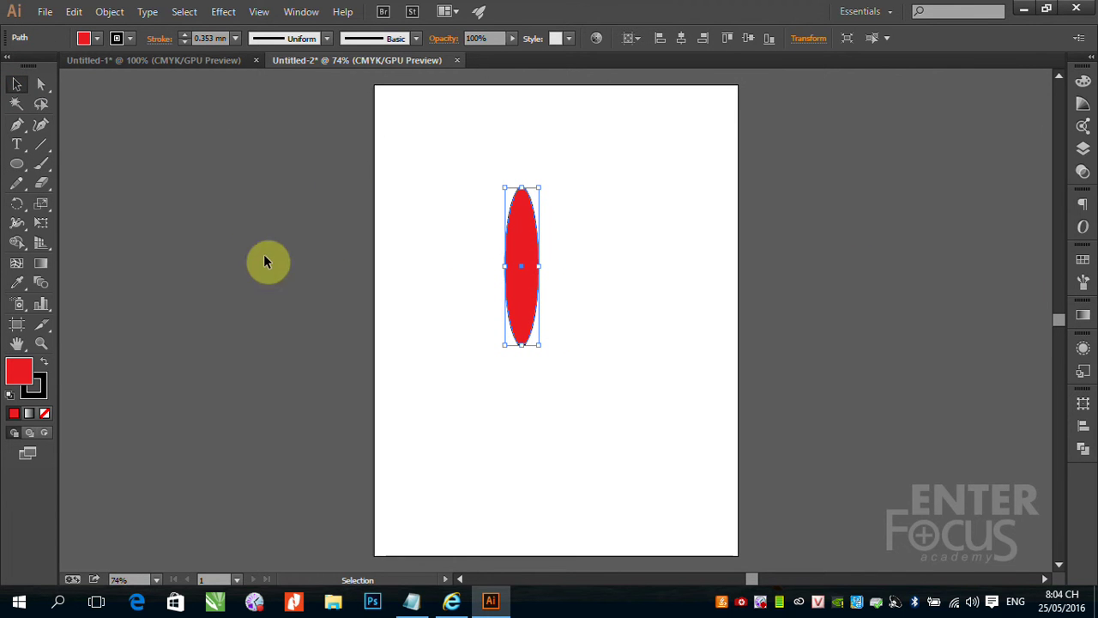
Copy the ellipse rotated 15°, repeating with Ctrl+D until the petals close into a flower.
left_click(18, 203)
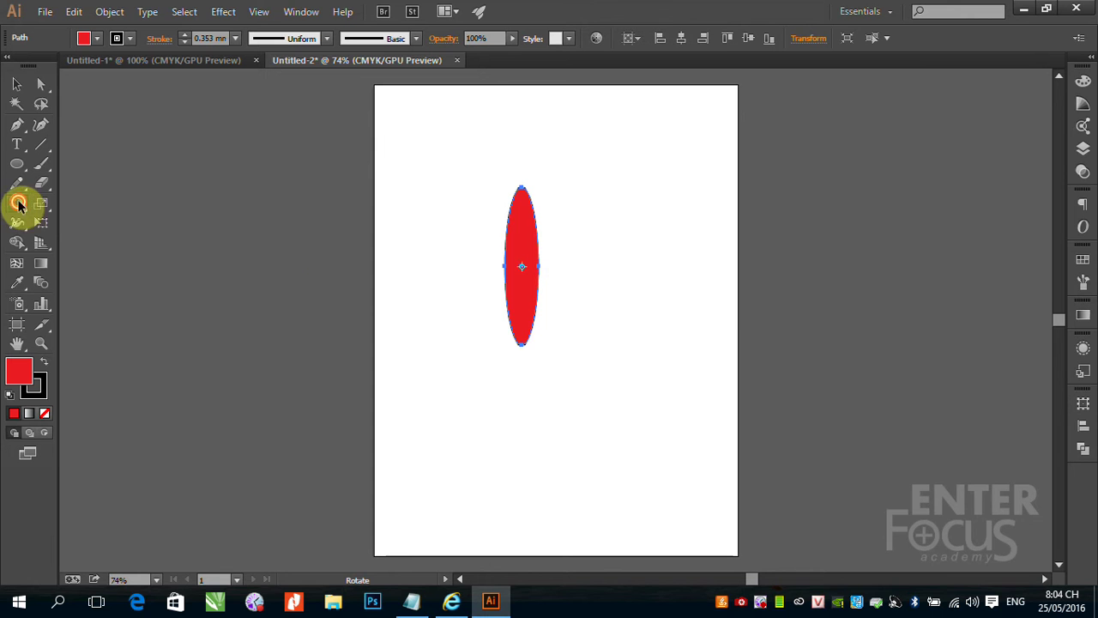
double_click(18, 203)
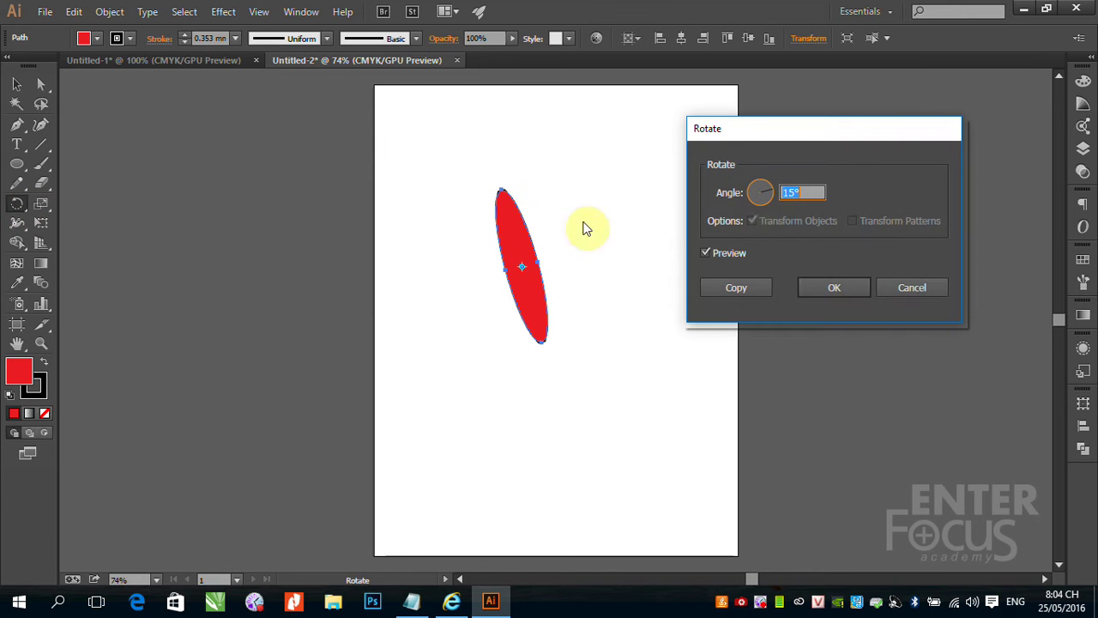
left_click(735, 287)
key("v")
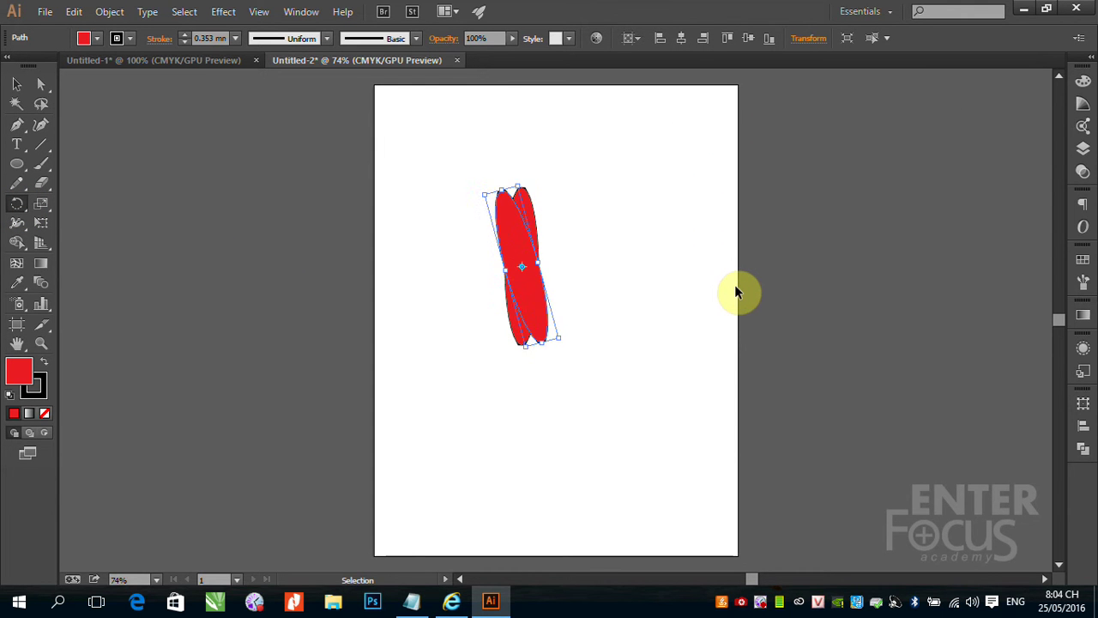
key("ctrl+d")
key("ctrl+d")
key("ctrl+d")
key("ctrl+d")
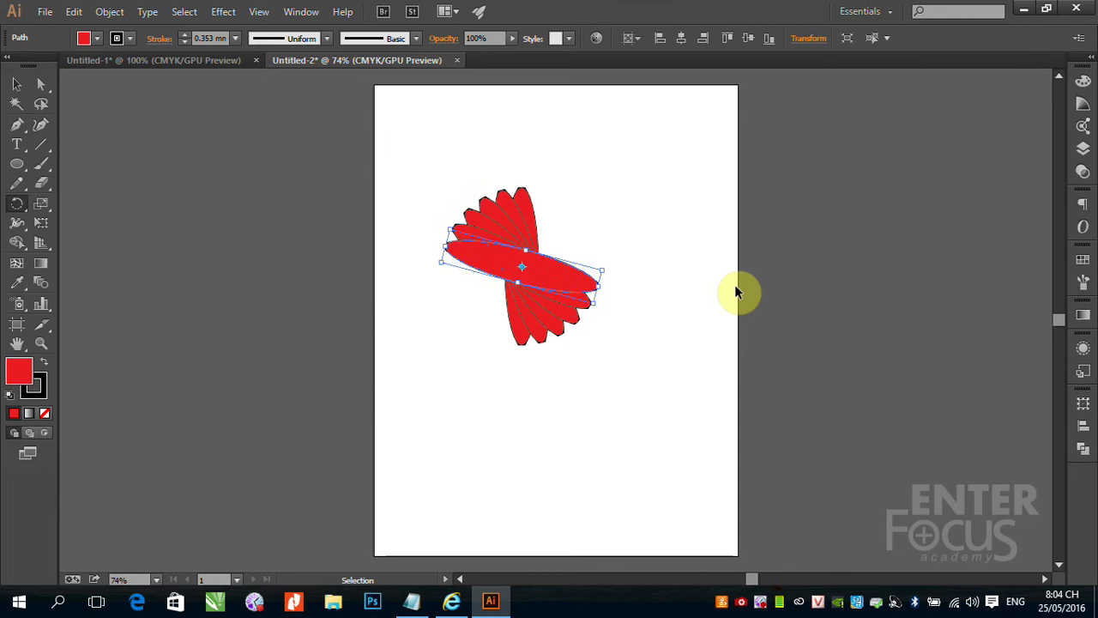
key("ctrl+d")
key("ctrl+d")
key("ctrl+d")
key("ctrl+d")
key("ctrl+d")
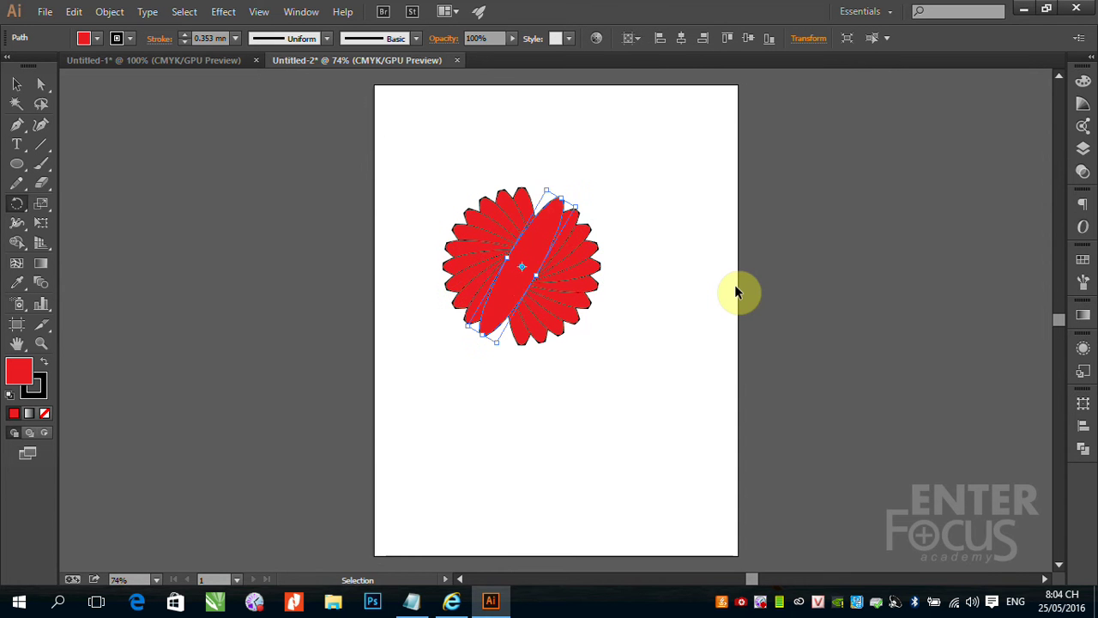
key("ctrl+d")
left_click(16, 84)
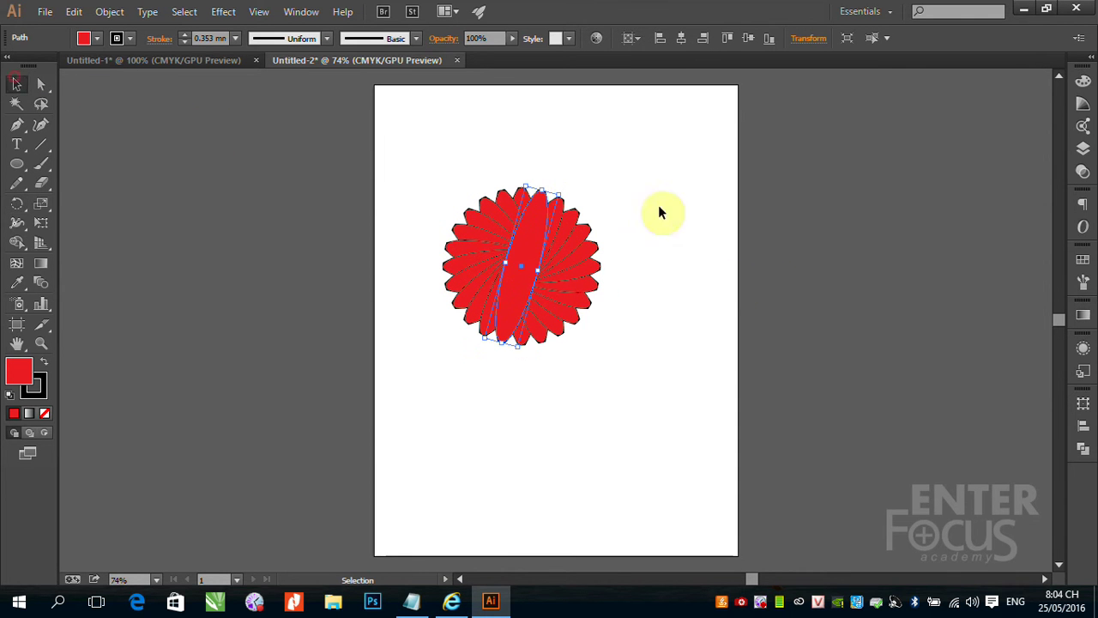
left_click(711, 230)
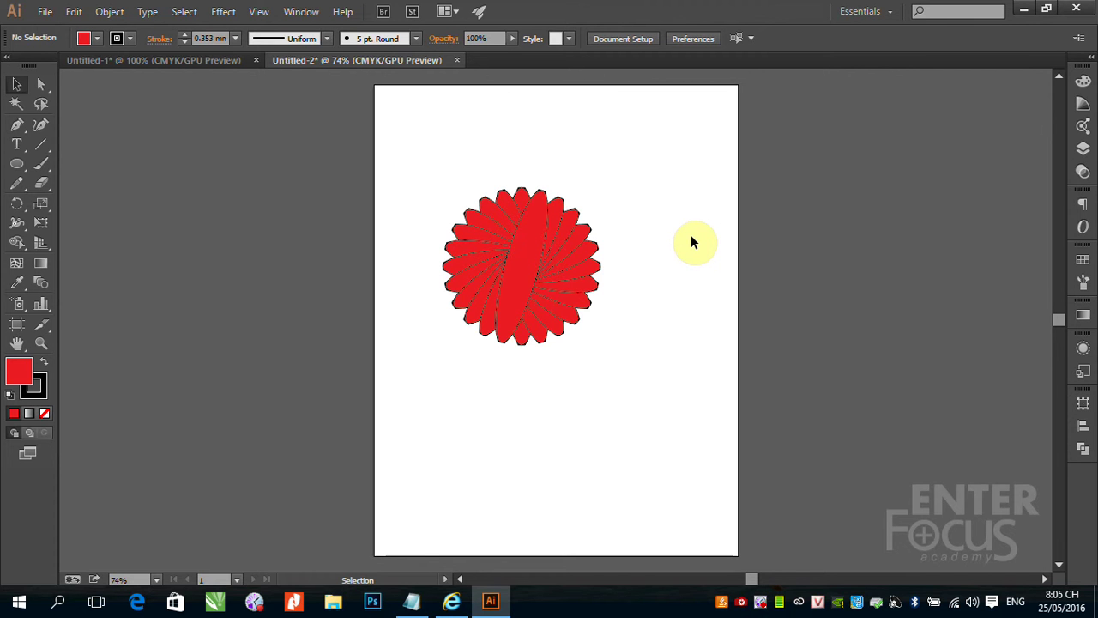
Pull two petals out of the flower to test, then undo to restore them.
left_click_drag(503, 257, 650, 222)
left_click_drag(532, 245, 645, 285)
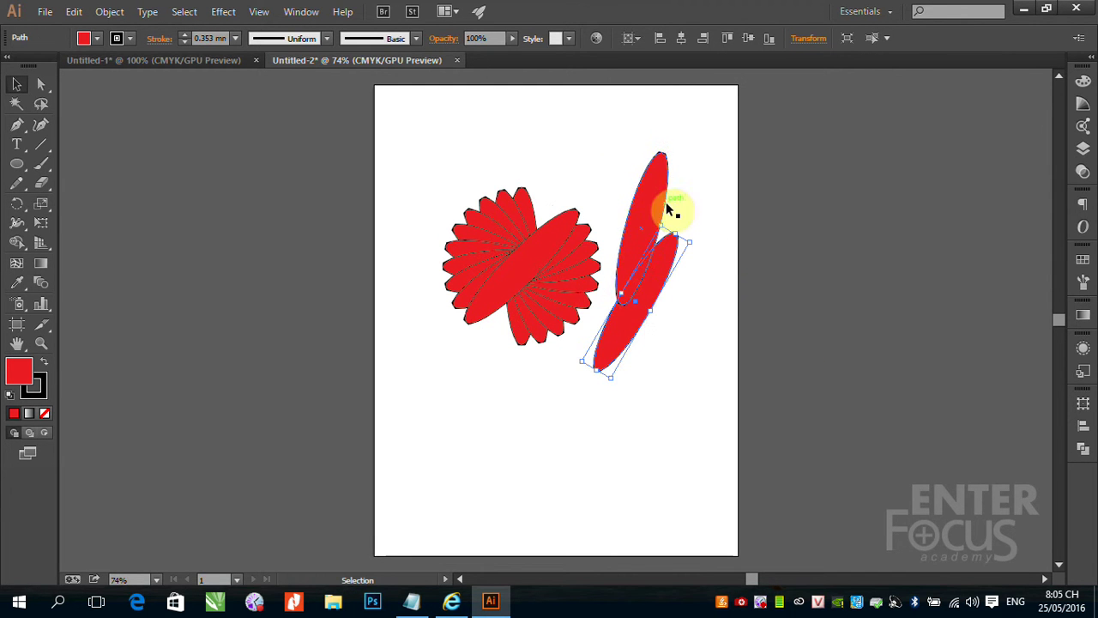
left_click(666, 208)
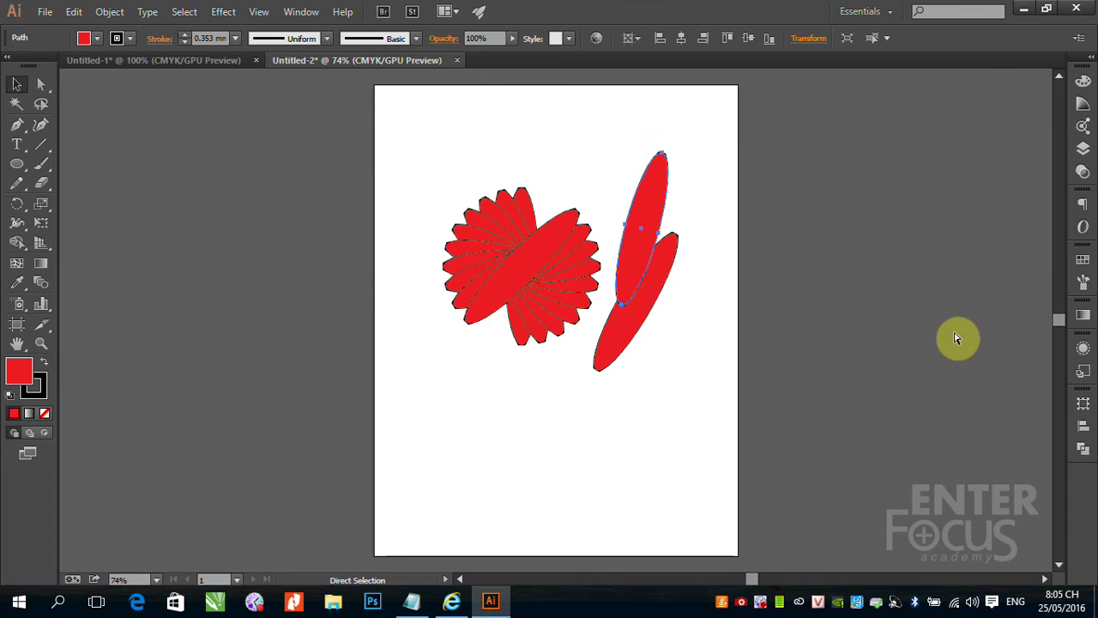
key("ctrl+z")
key("ctrl+z")
Select a single petal and bring up the Swatches and Color Guide panels.
left_click(735, 228)
left_click_drag(568, 225, 558, 206)
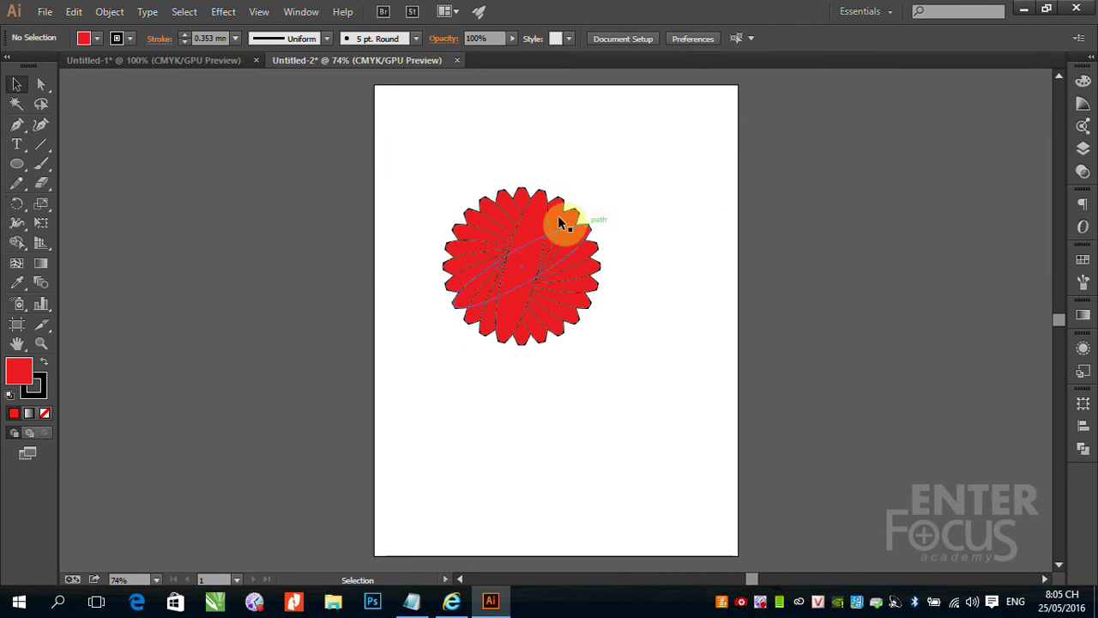
left_click(1082, 261)
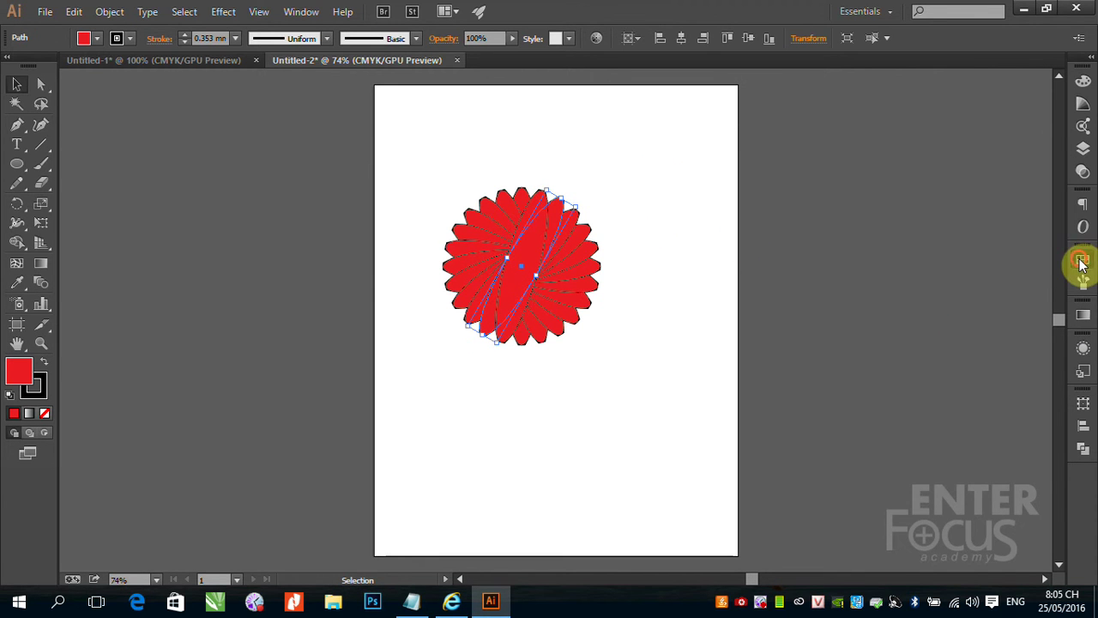
left_click(1088, 62)
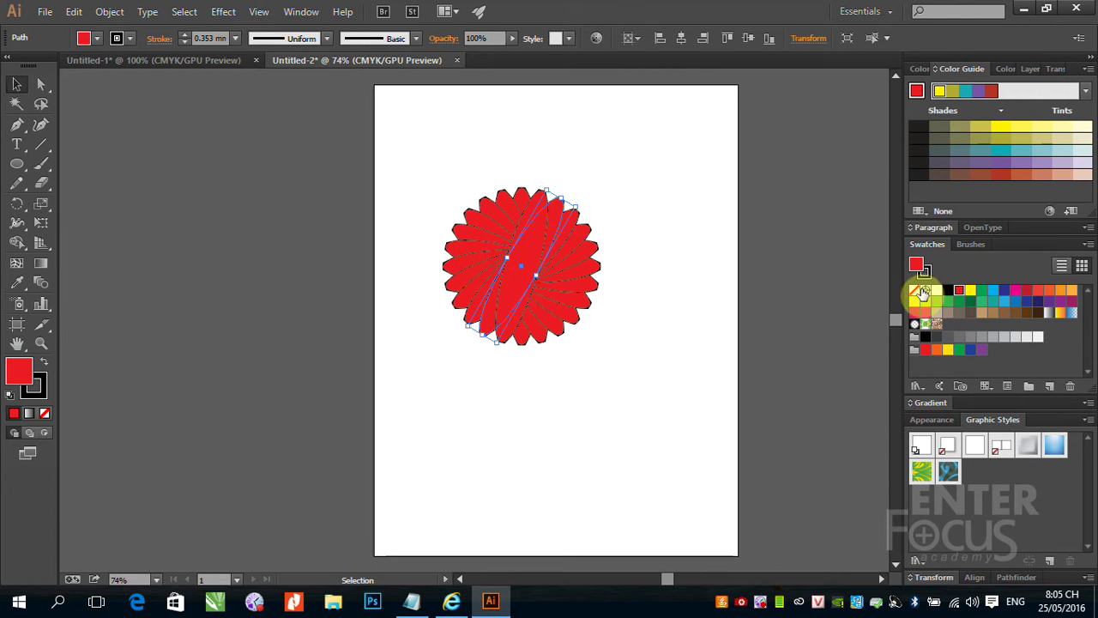
Recolour successive petals yellow, green, cyan, dark blue and magenta.
left_click(968, 294)
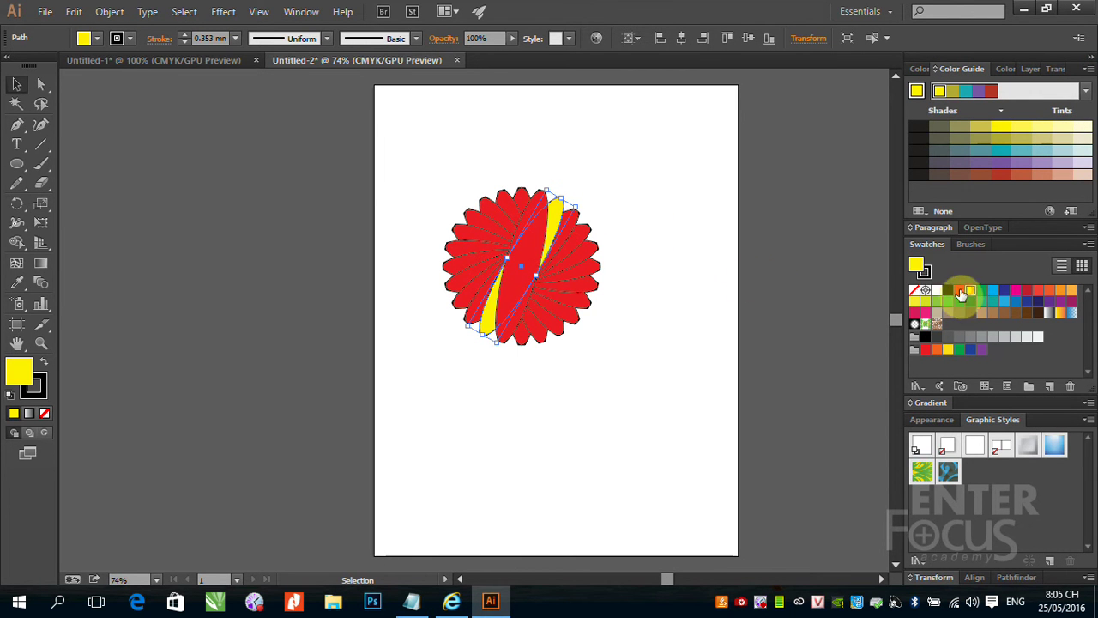
left_click(573, 225)
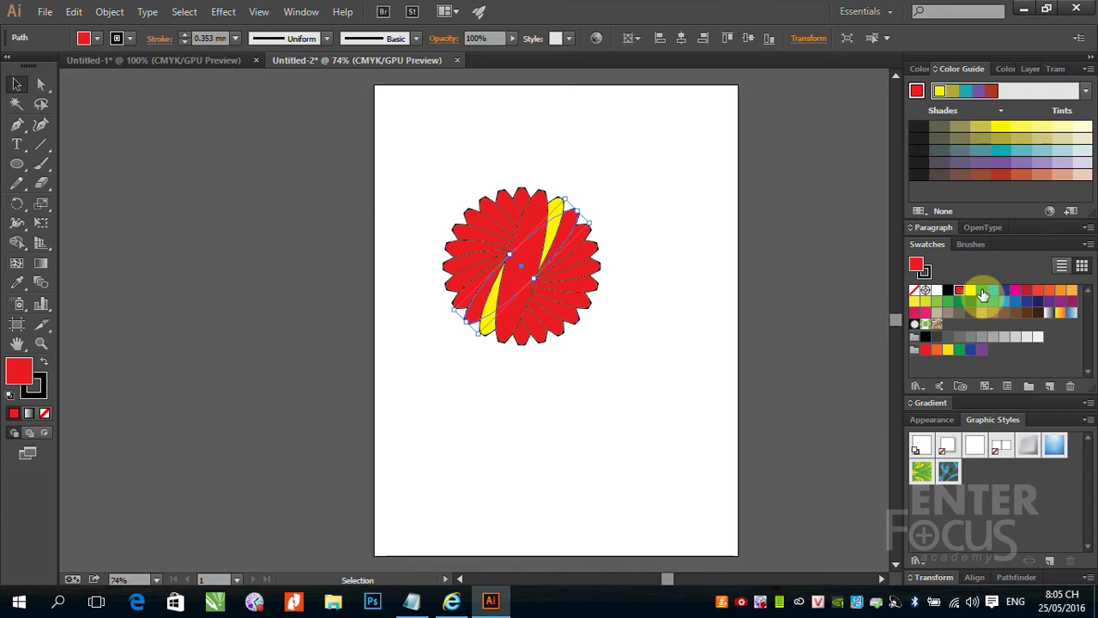
left_click(981, 290)
left_click(580, 246)
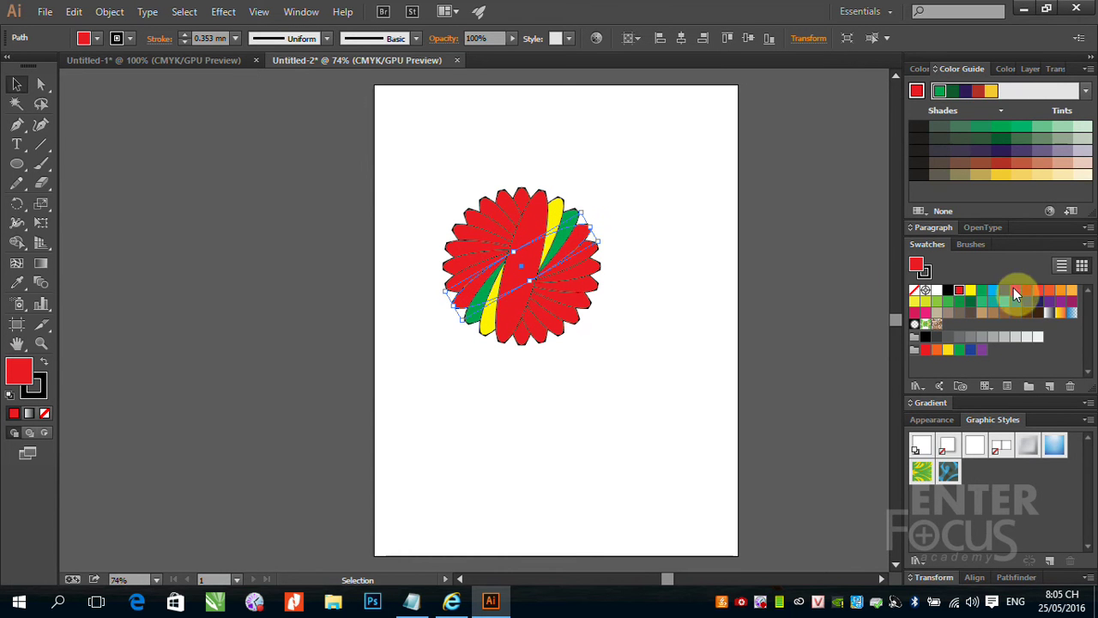
left_click(993, 290)
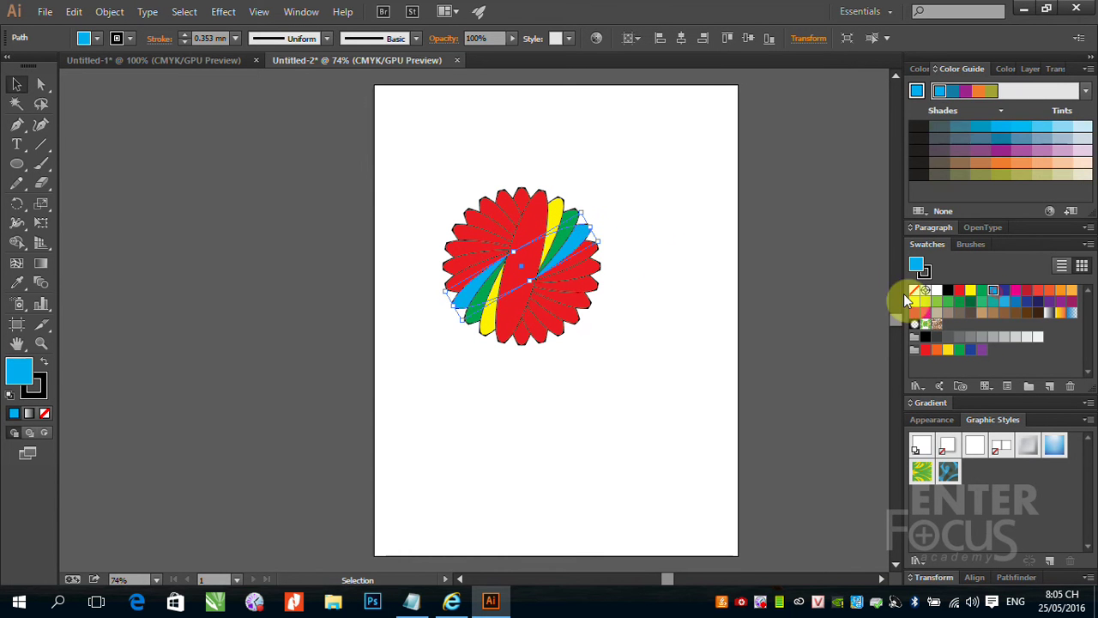
left_click(589, 252)
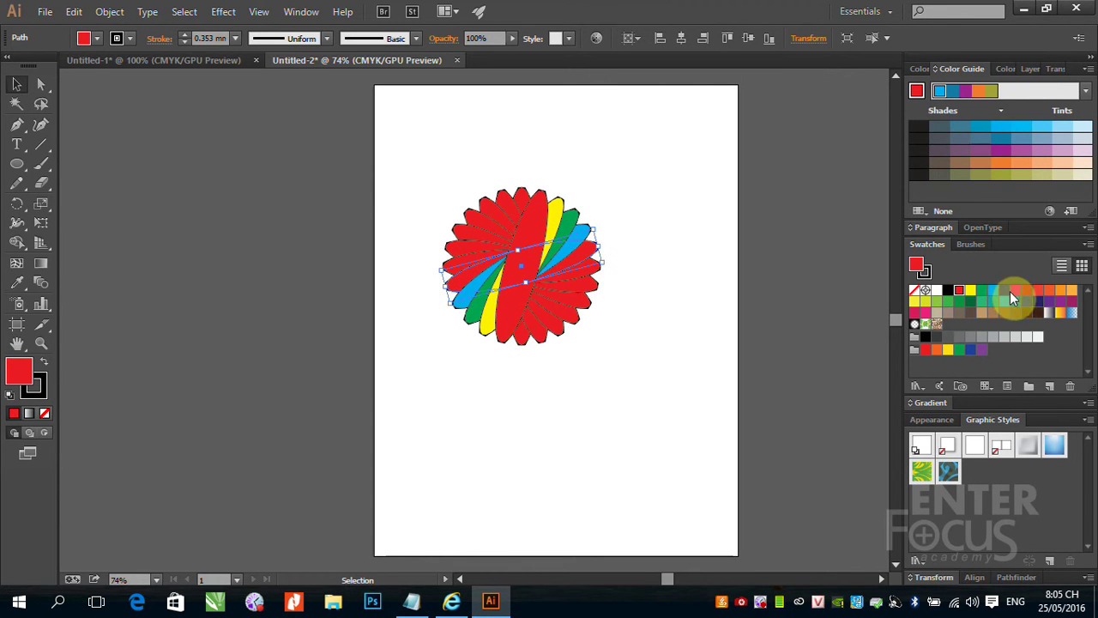
left_click(1004, 290)
left_click(602, 271)
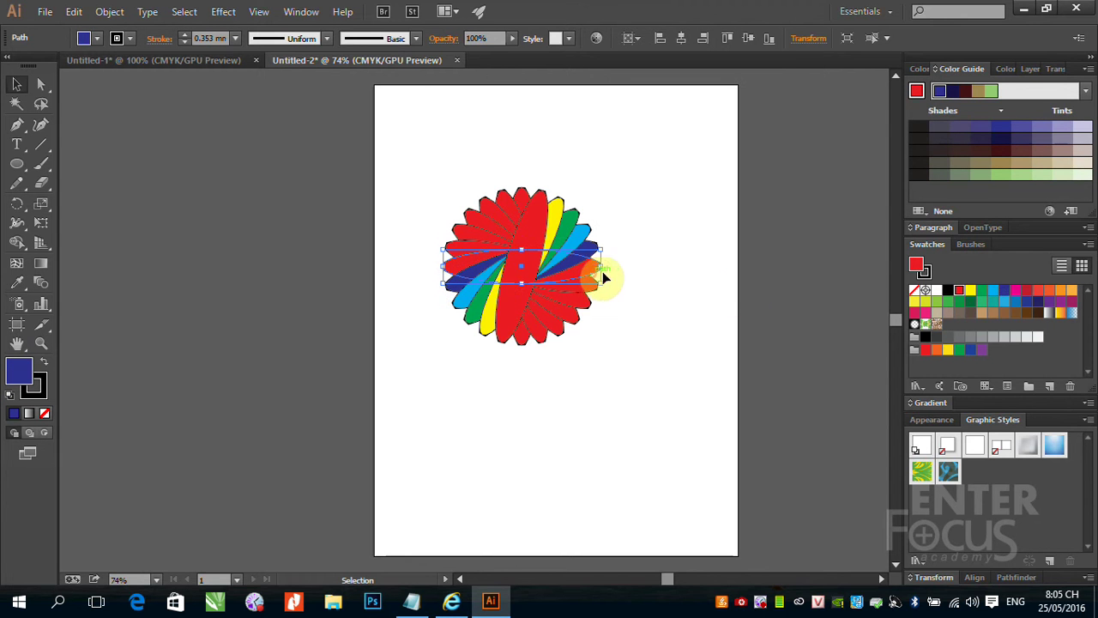
left_click(1015, 295)
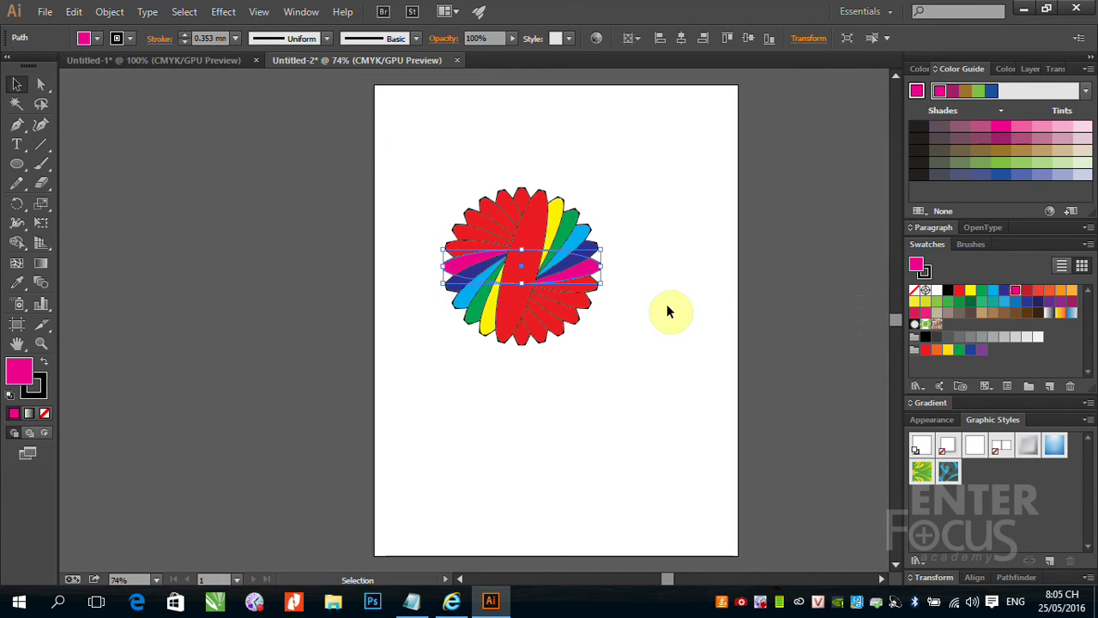
Recolour the next petals dark crimson, lighter red, orange and light orange.
left_click(593, 290)
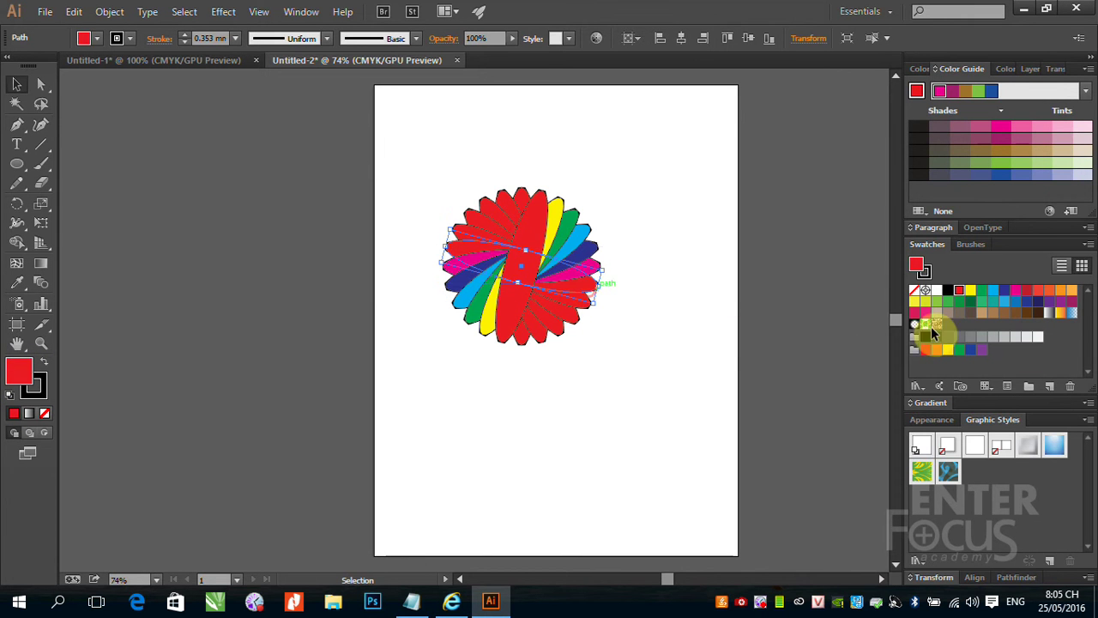
left_click(1026, 290)
left_click(580, 309)
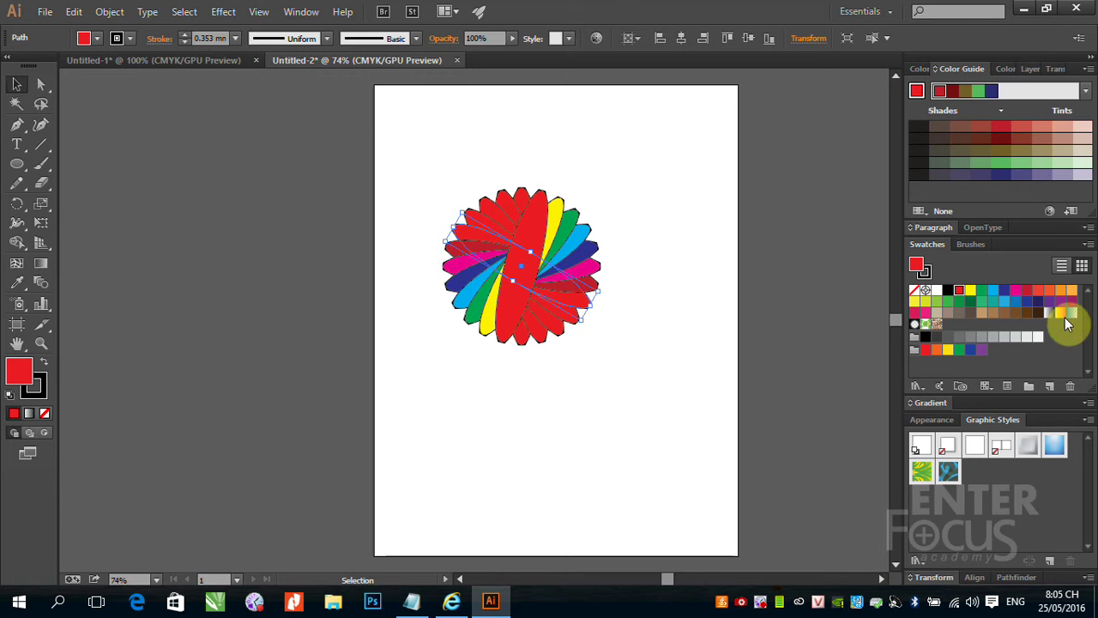
left_click(1037, 290)
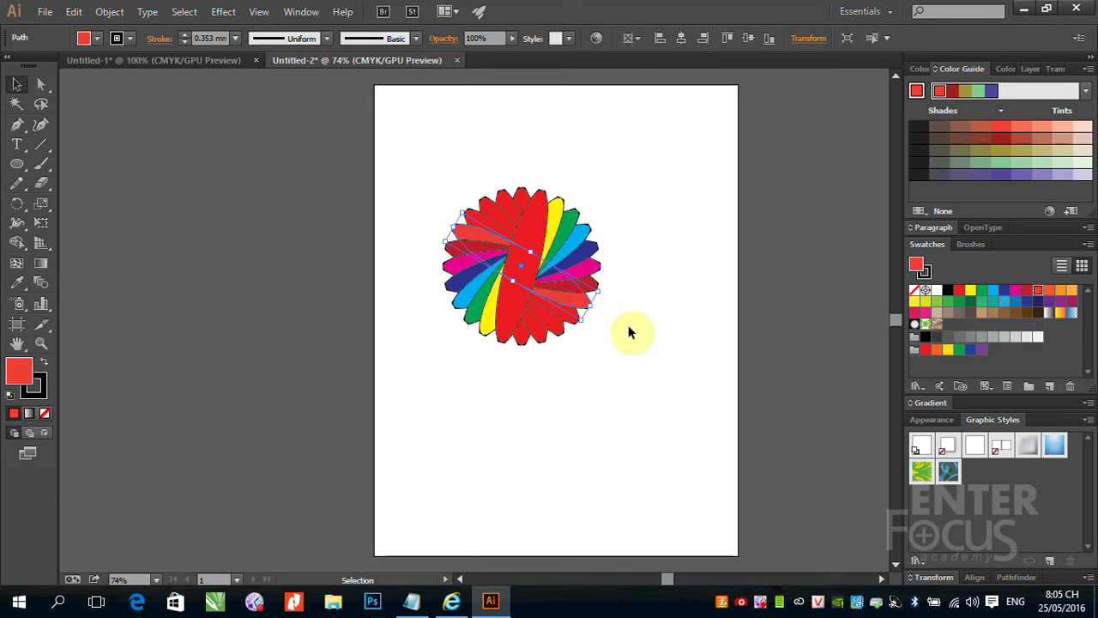
left_click(575, 319)
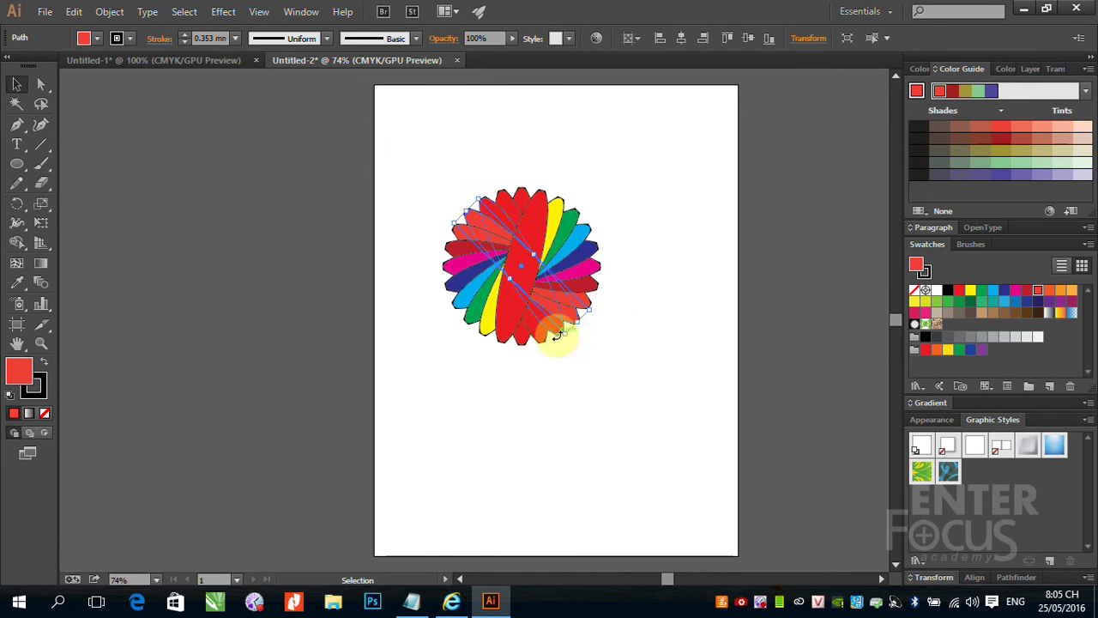
left_click(1048, 291)
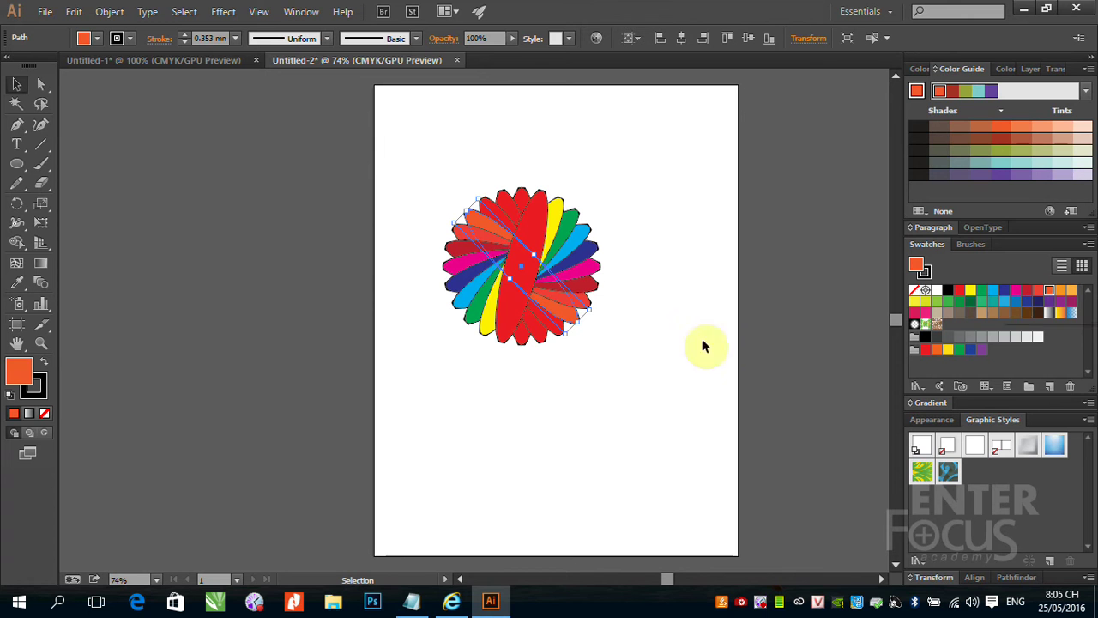
left_click(555, 337)
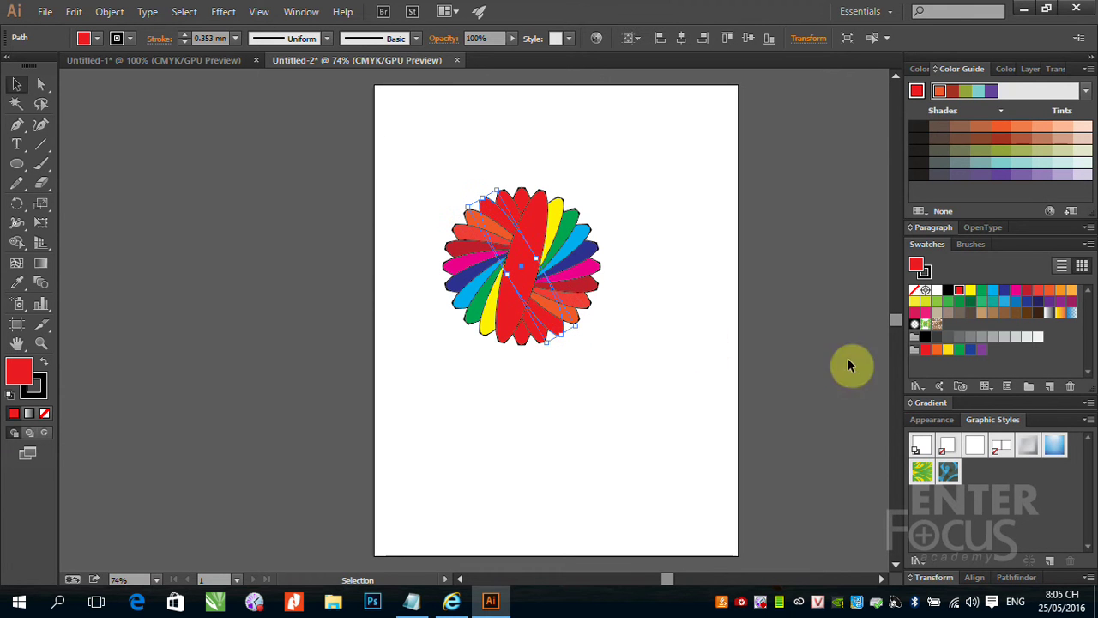
left_click(1060, 290)
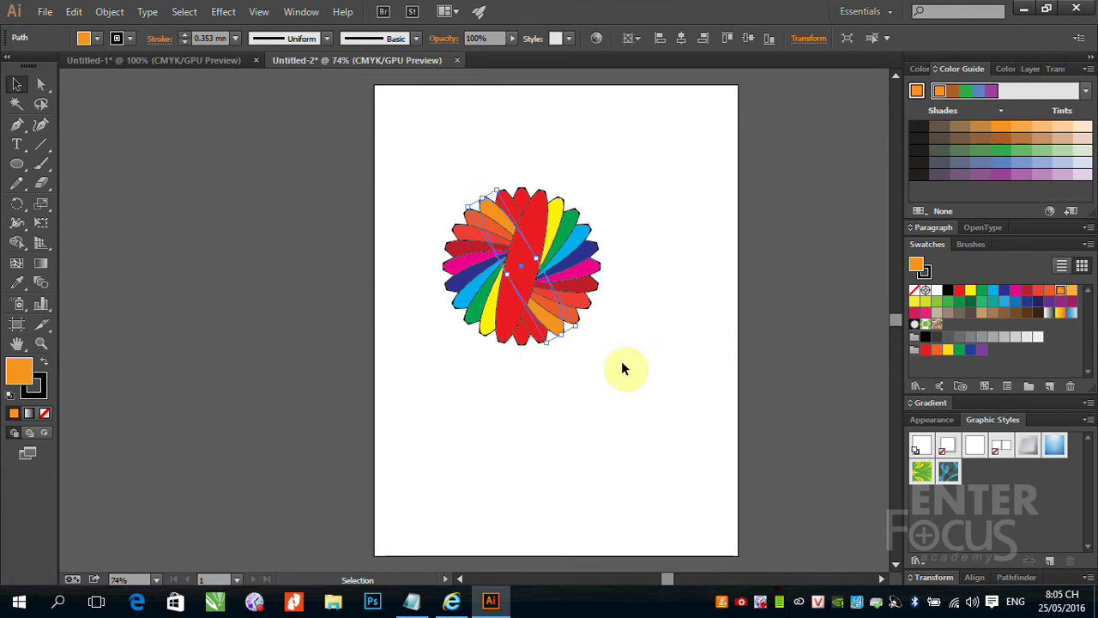
left_click(534, 335)
left_click(1071, 290)
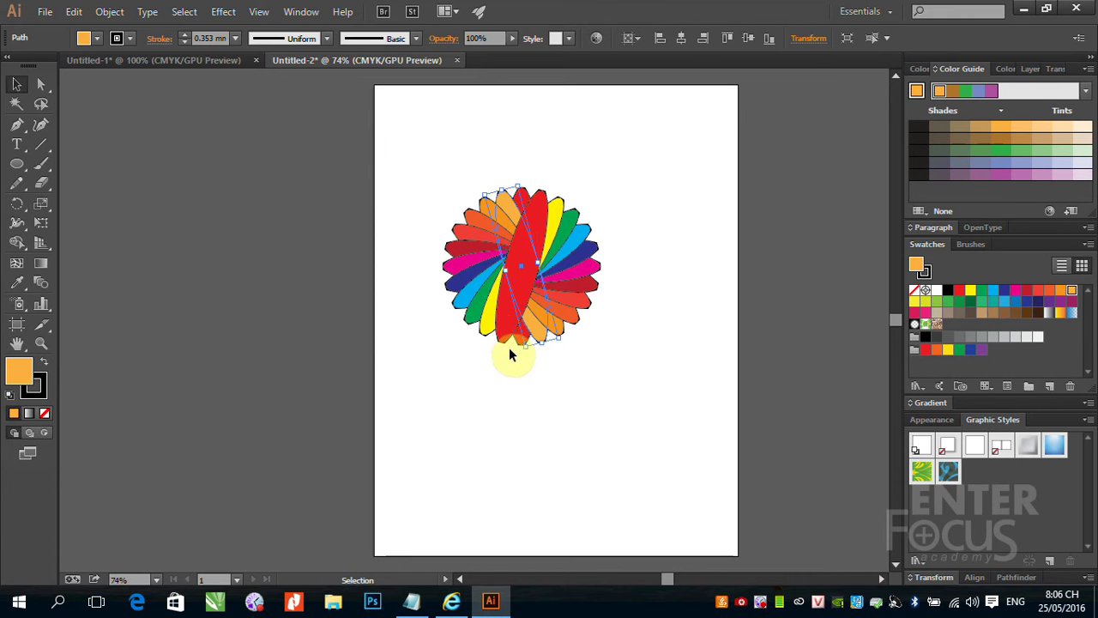
Set the vertical centre petal's fill from the Swatches panel, then deselect.
left_click(477, 364)
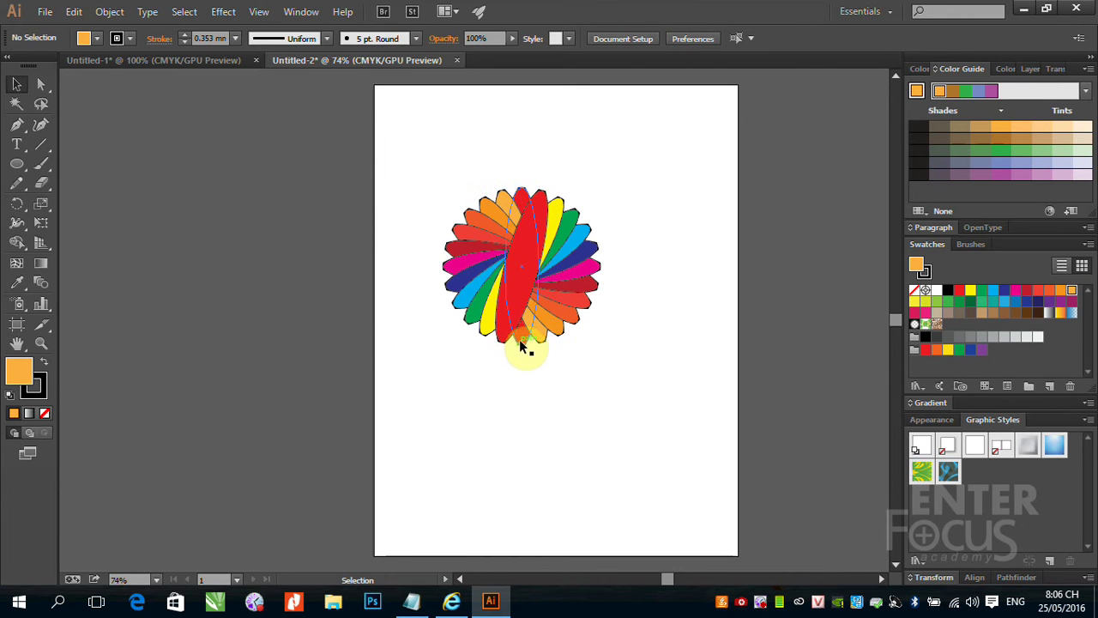
left_click(519, 339)
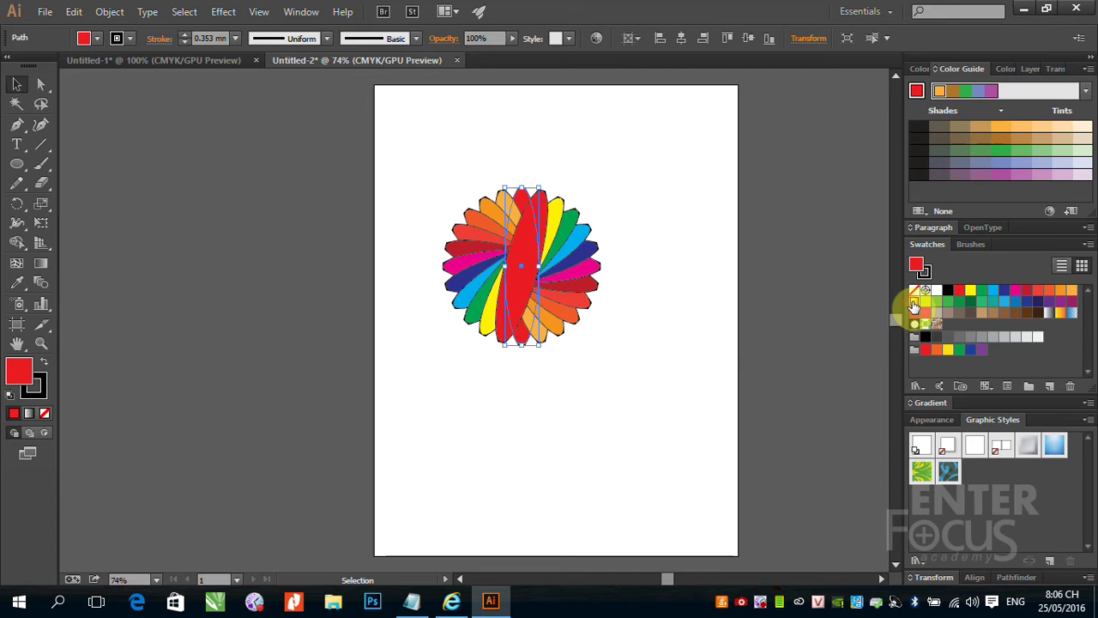
left_click(915, 301)
left_click(662, 361)
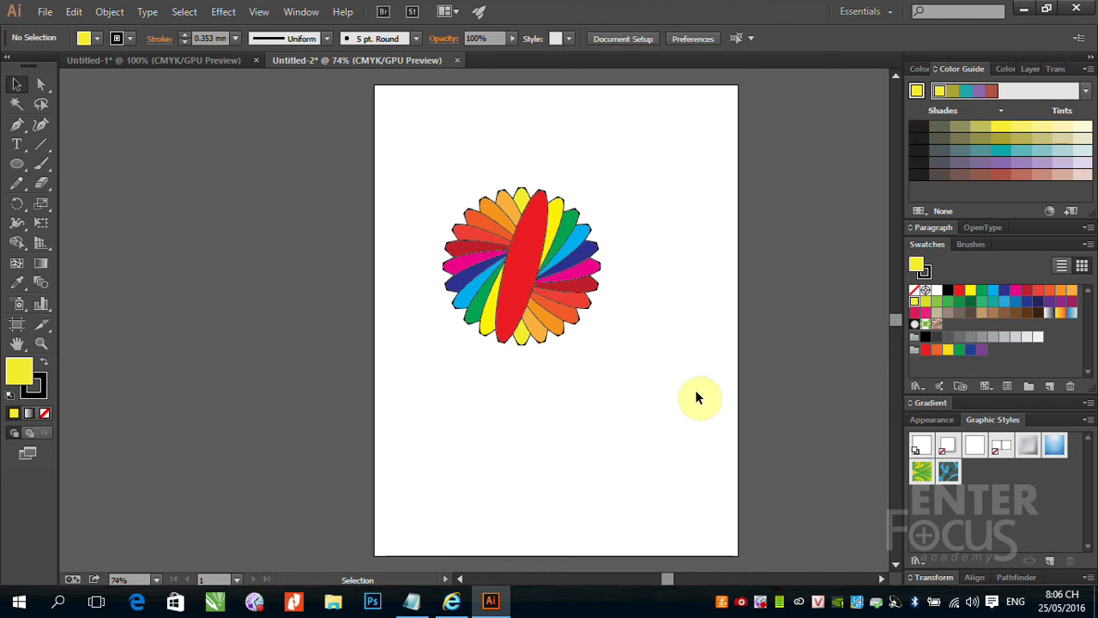
Delete the entire petal flower and draw a new yellow ellipse near the top left.
left_click_drag(434, 170, 645, 358)
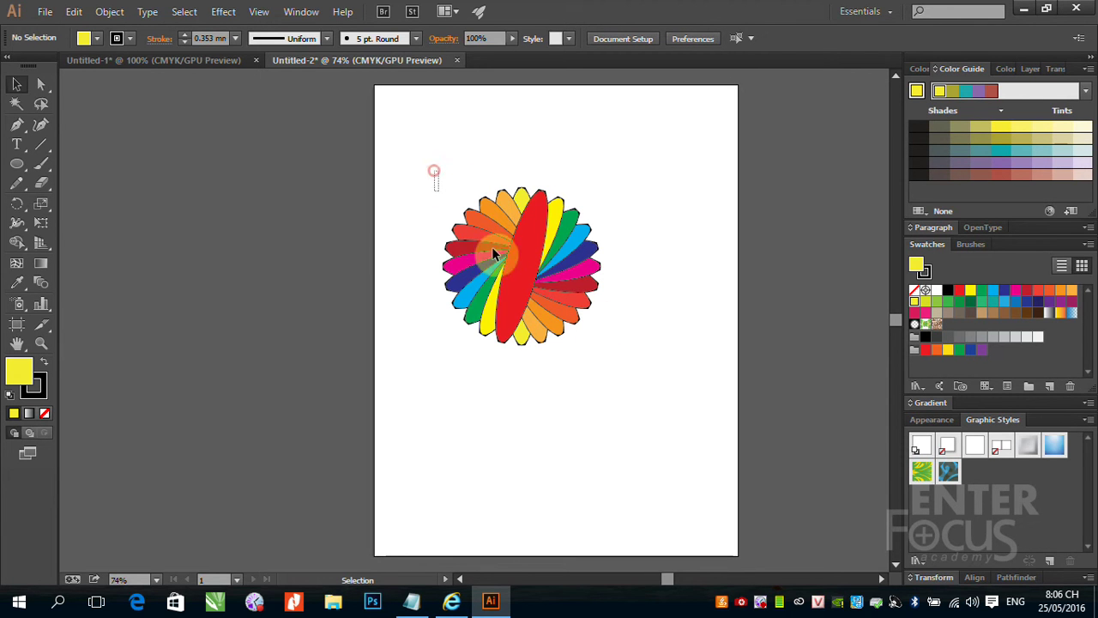
key("Delete")
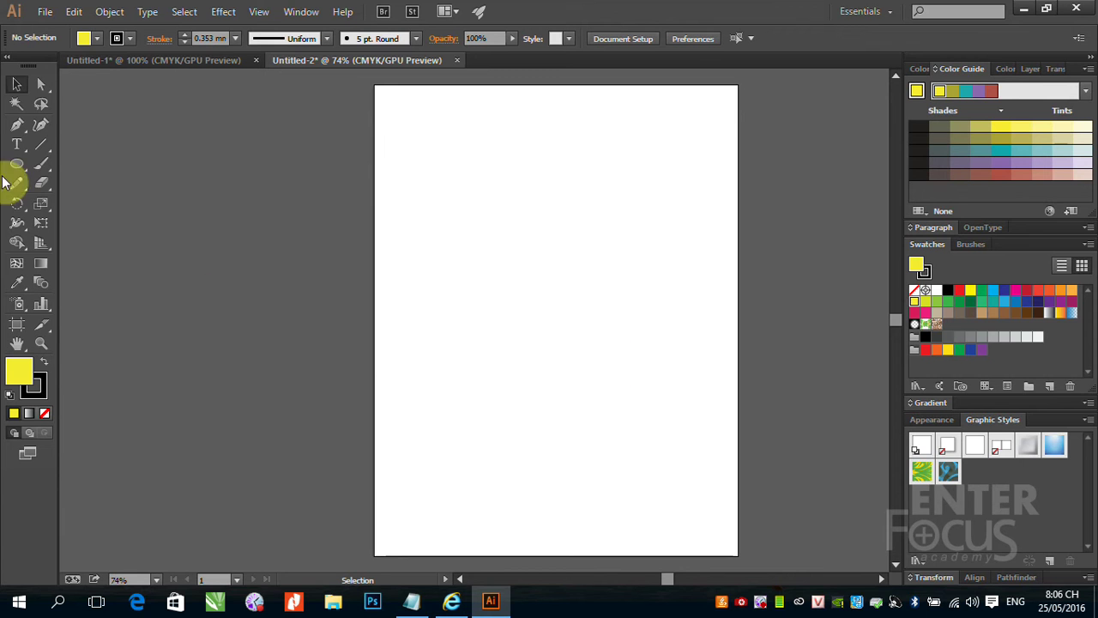
left_click(19, 168)
left_click_drag(429, 167, 583, 303)
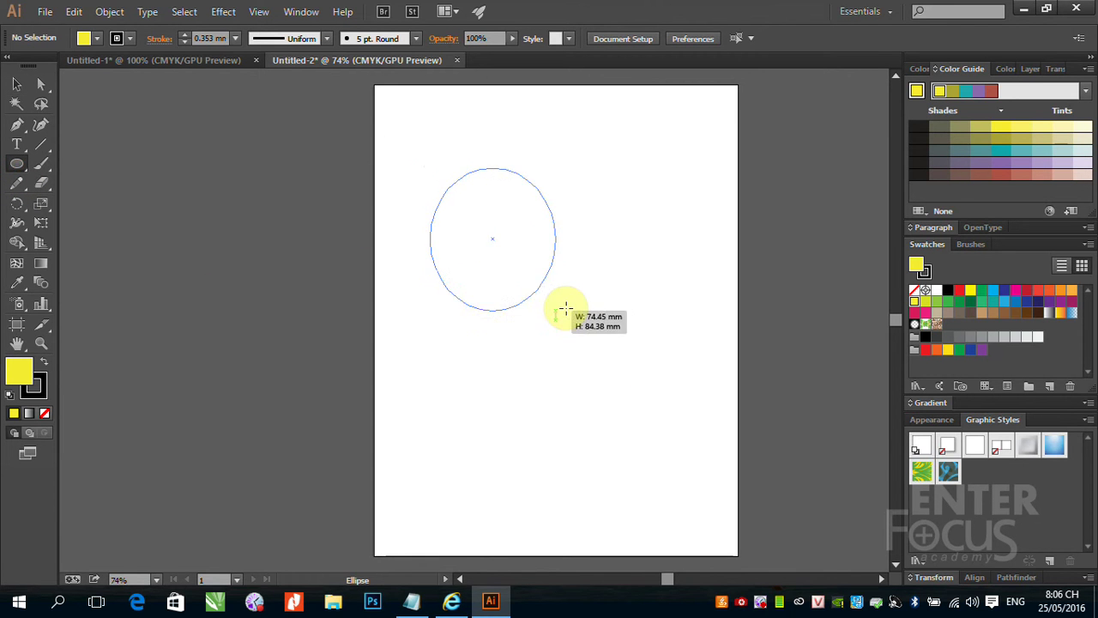
Add overlapping green, light blue and wide dark blue ellipses to the yellow one.
left_click_drag(509, 214, 629, 352)
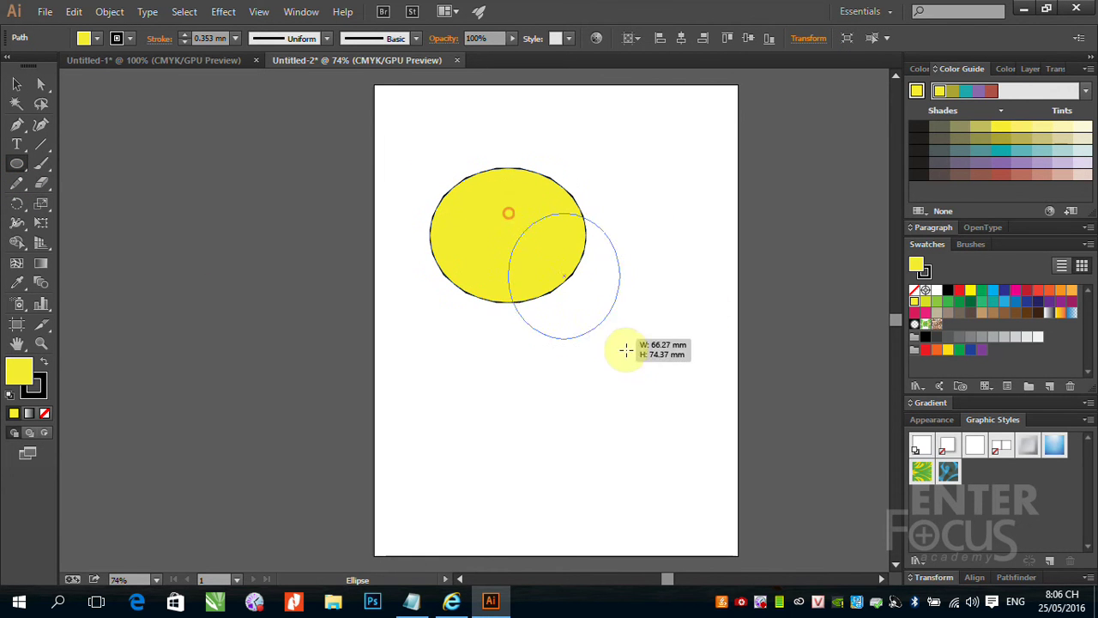
left_click(982, 290)
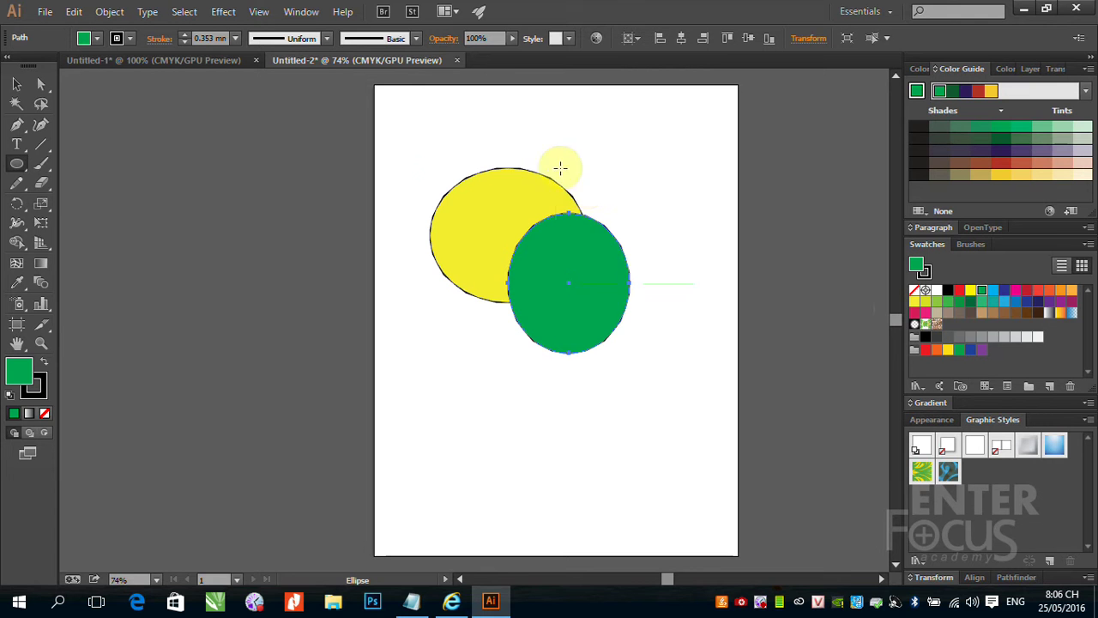
mouse_move(524, 151)
left_mouse_down()
mouse_move(614, 265)
mouse_move(636, 274)
left_mouse_up()
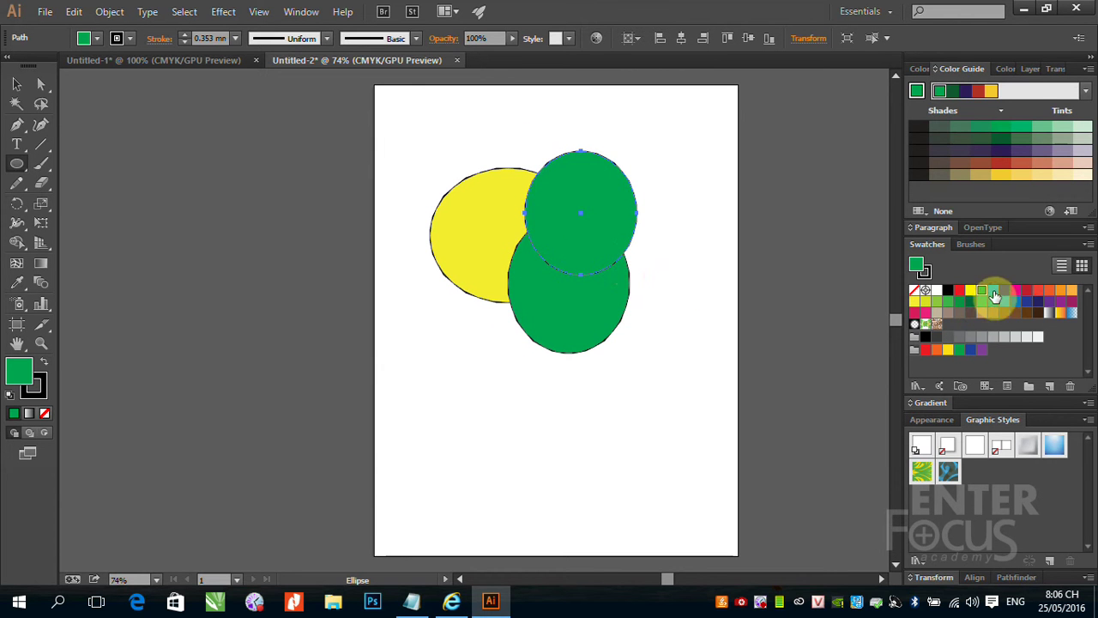
left_click(992, 290)
left_click_drag(497, 202, 698, 284)
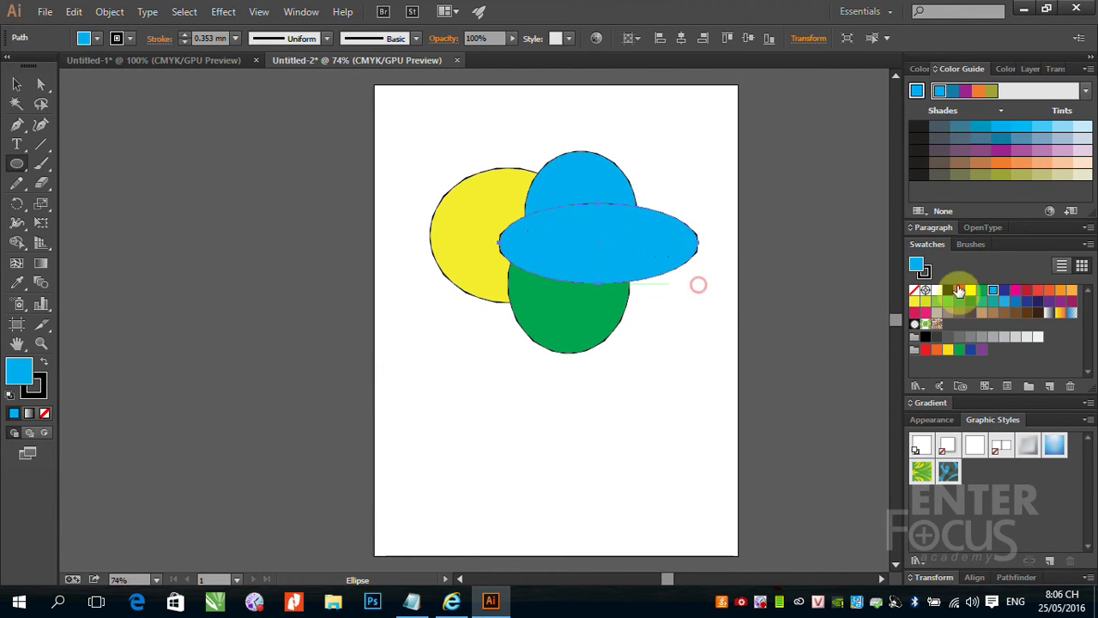
left_click(1004, 290)
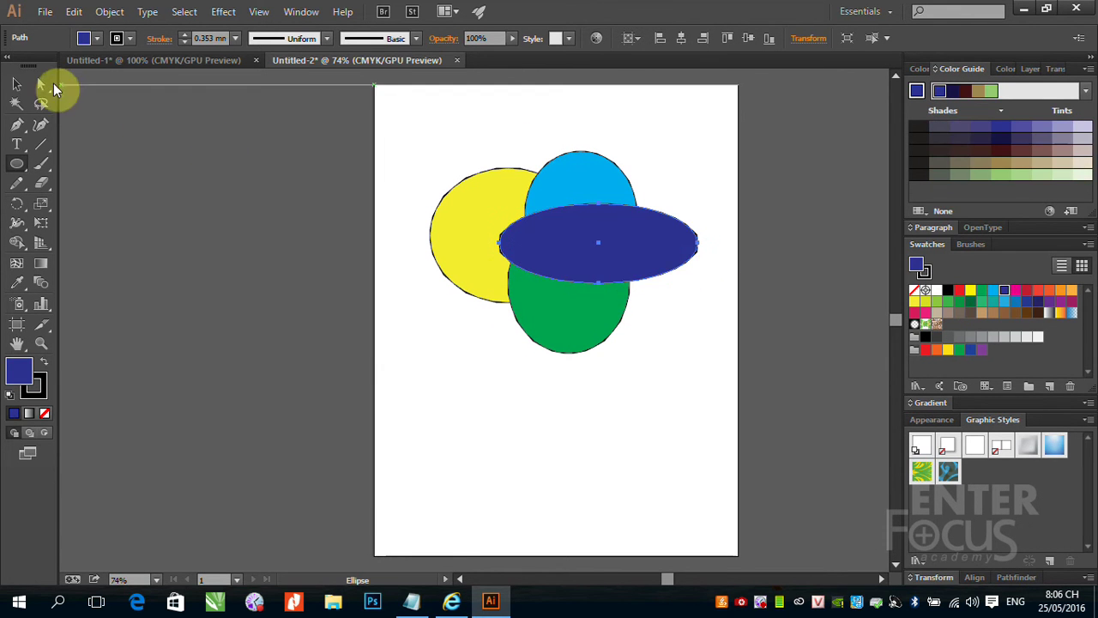
left_click(19, 84)
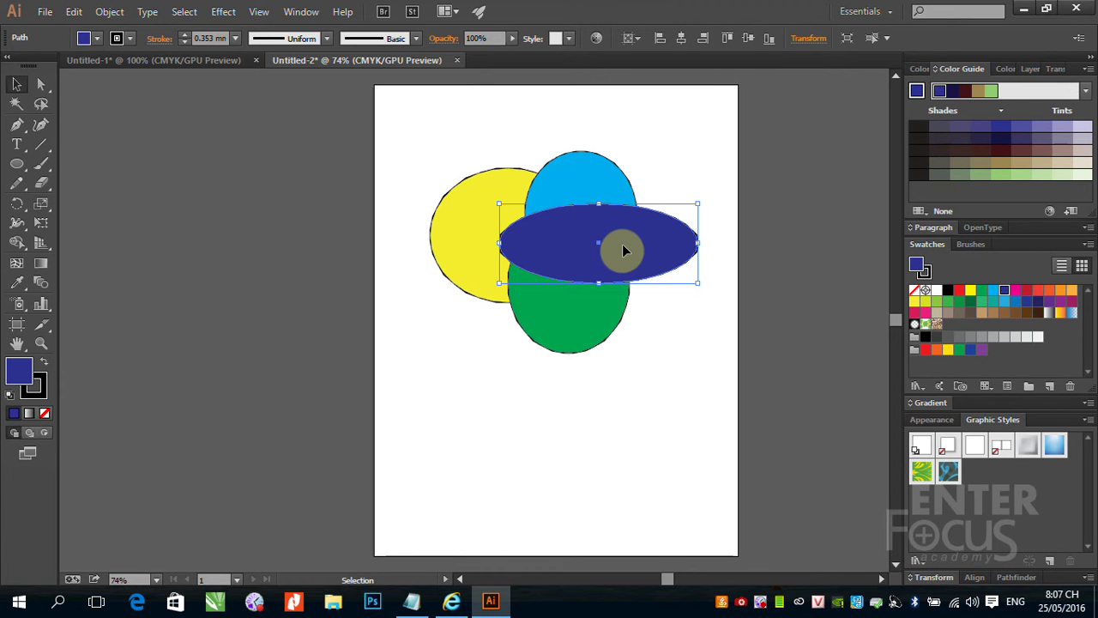
Draw a small magenta ellipse over the yellow one and move it down over the green.
left_click_drag(413, 136, 713, 379)
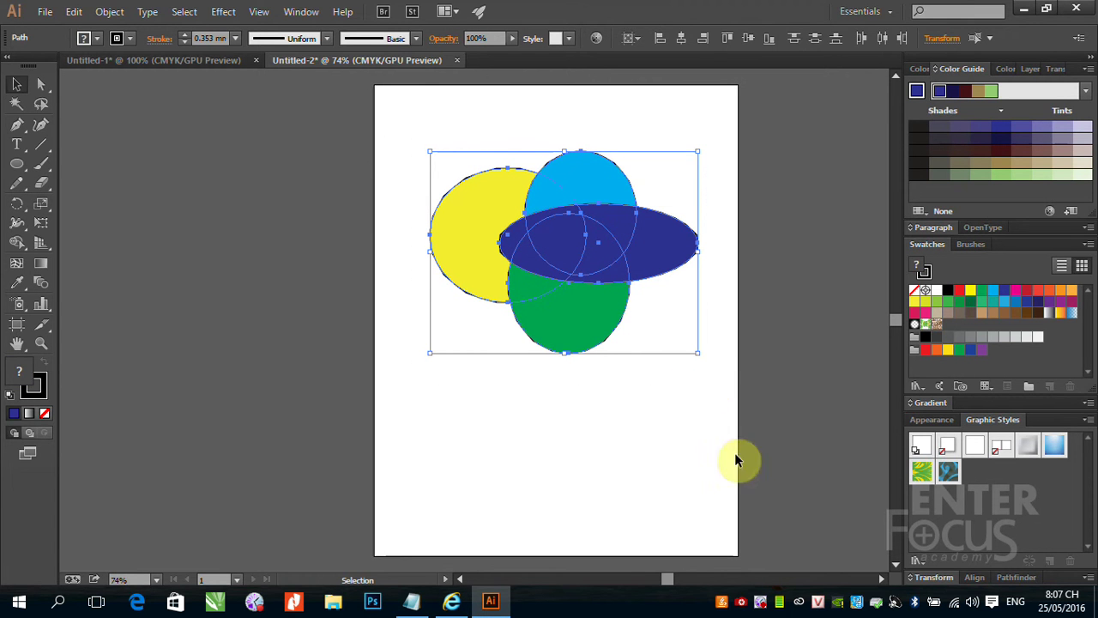
left_click(701, 472)
left_click(17, 163)
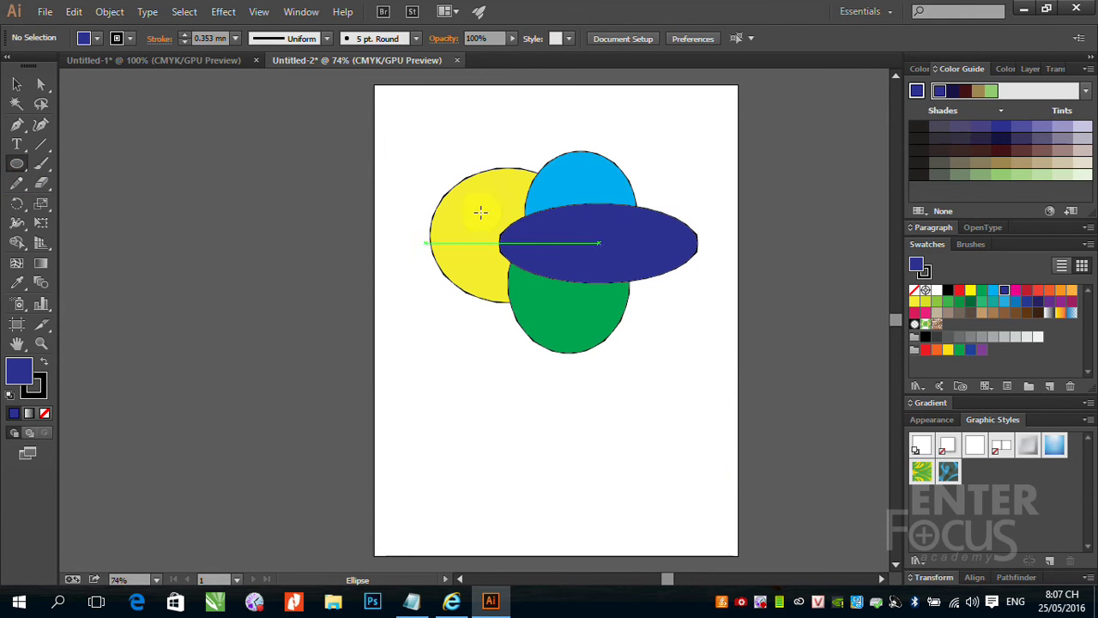
left_click_drag(479, 197, 563, 297)
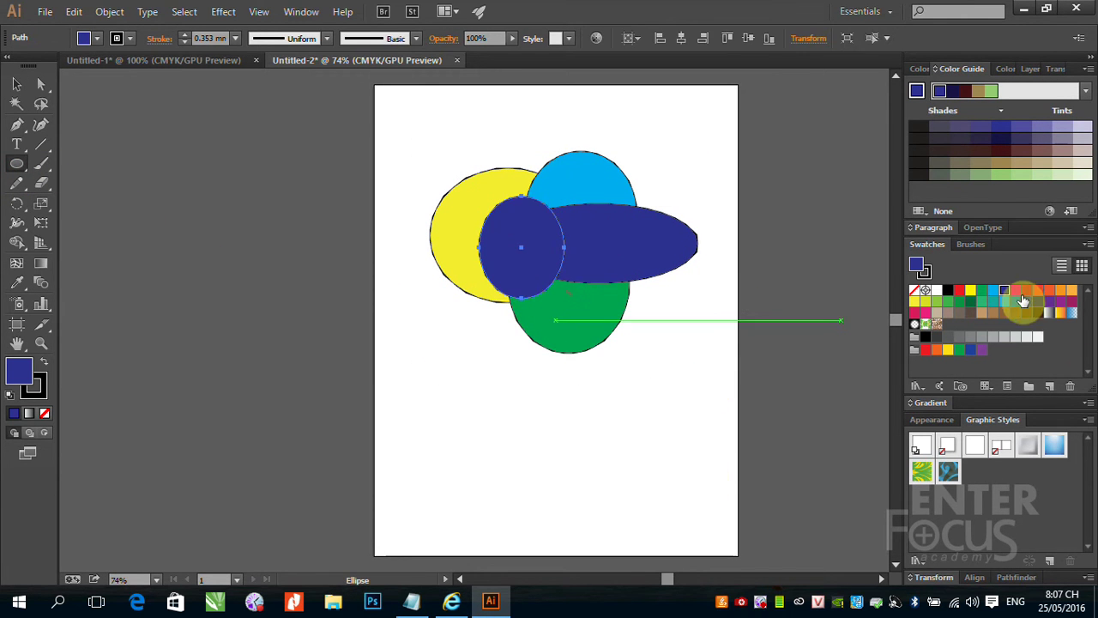
left_click(1016, 290)
left_click(17, 83)
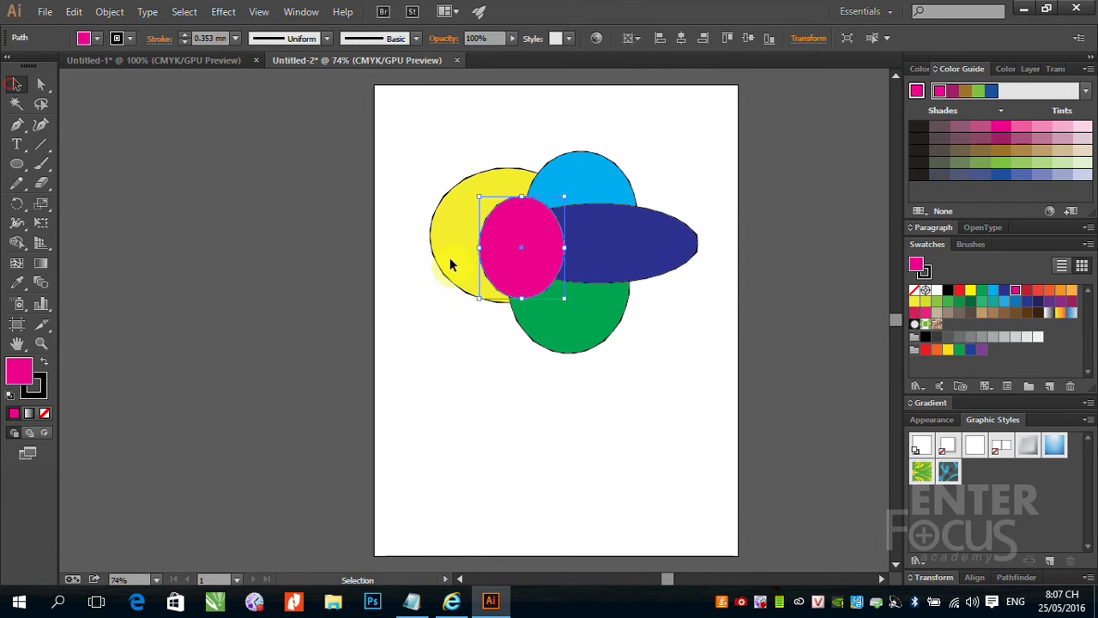
left_click(501, 272)
left_click_drag(502, 273, 488, 341)
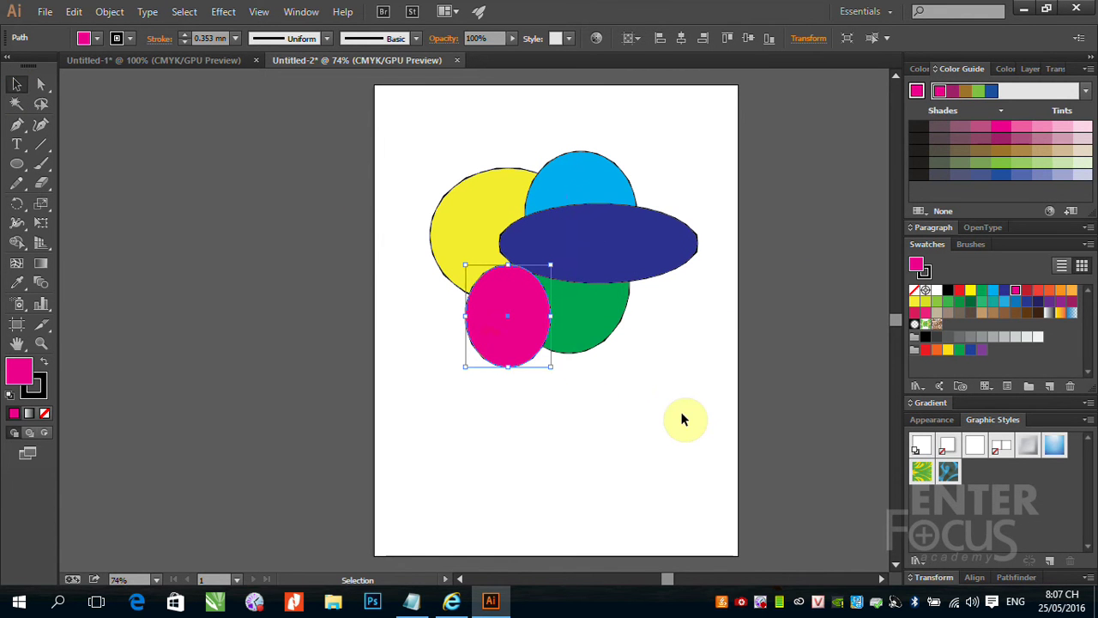
Move the dark blue ellipse right past the light blue one and check the yellow ellipse's Arrange options.
left_click(113, 19)
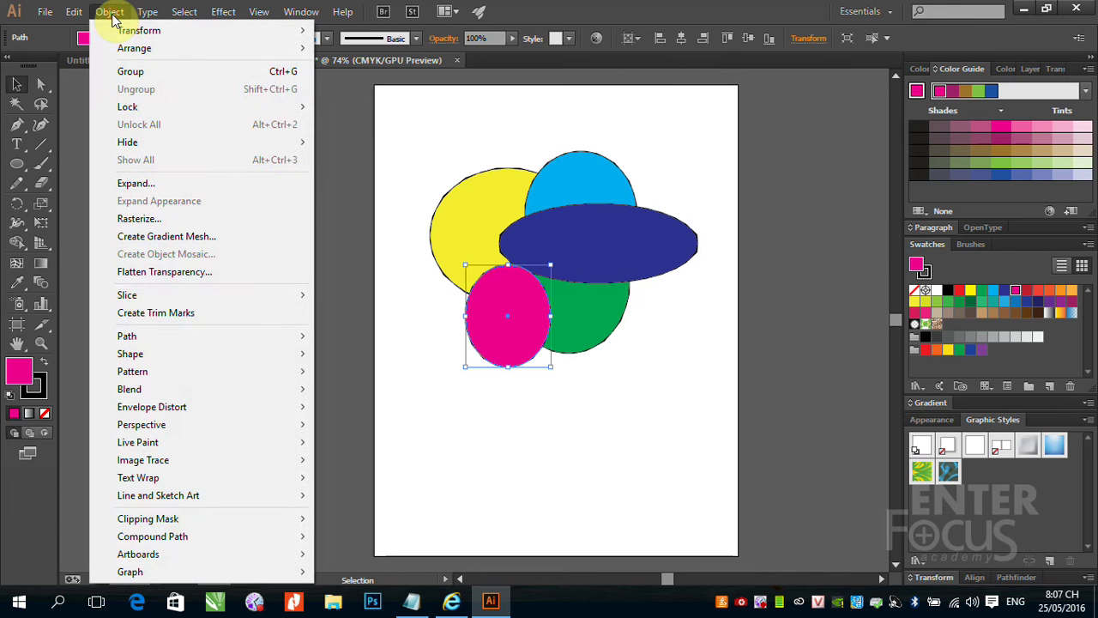
mouse_move(133, 48)
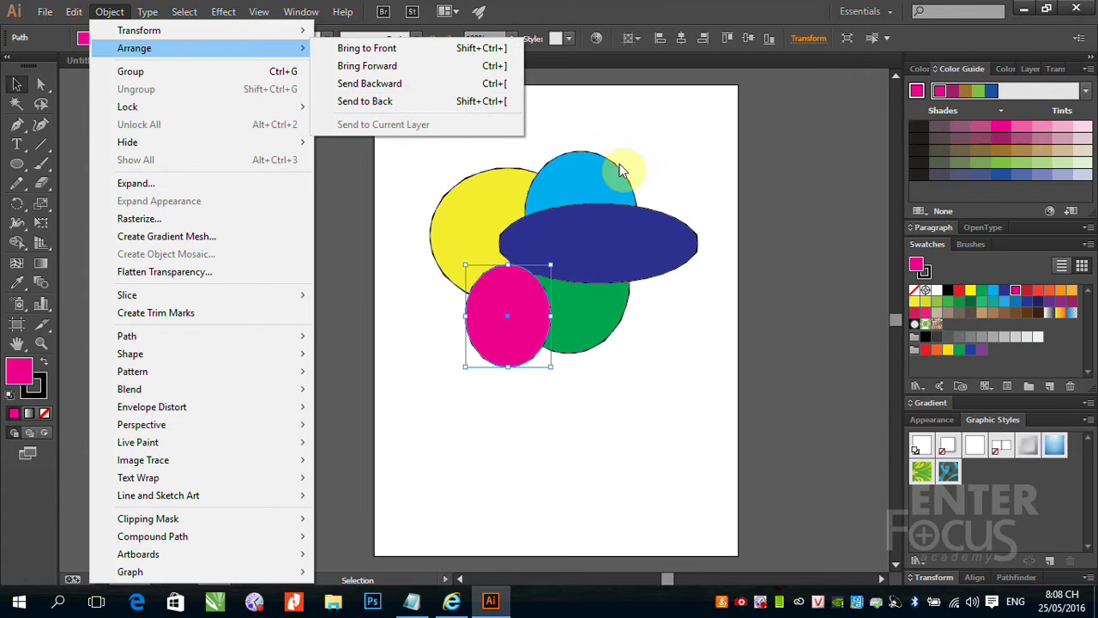
left_click(674, 160)
left_click_drag(609, 248, 678, 243)
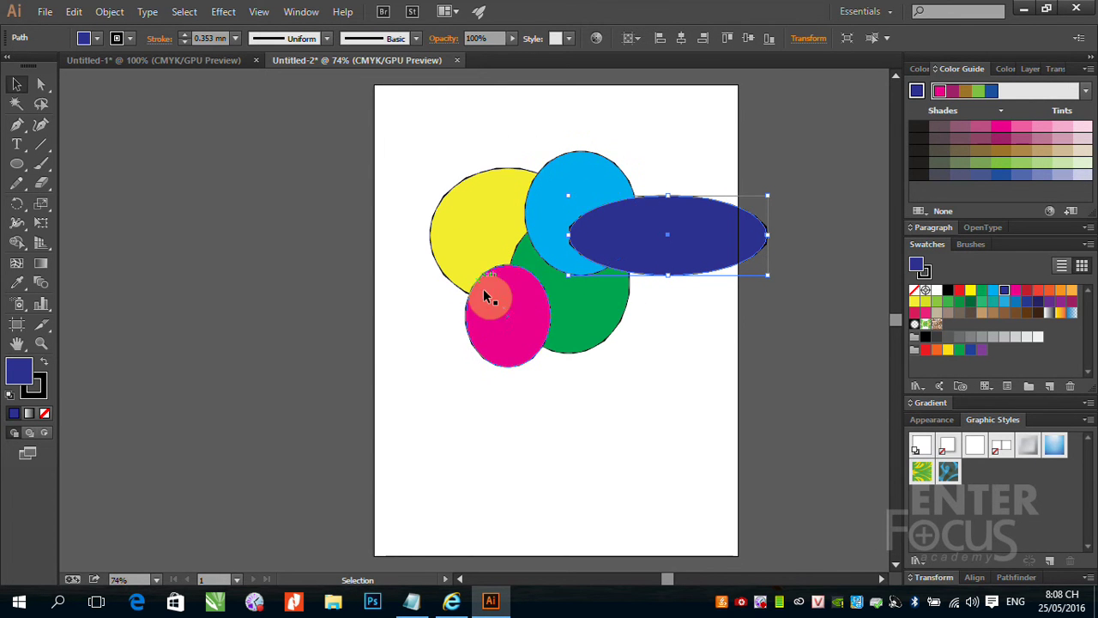
left_click(471, 215)
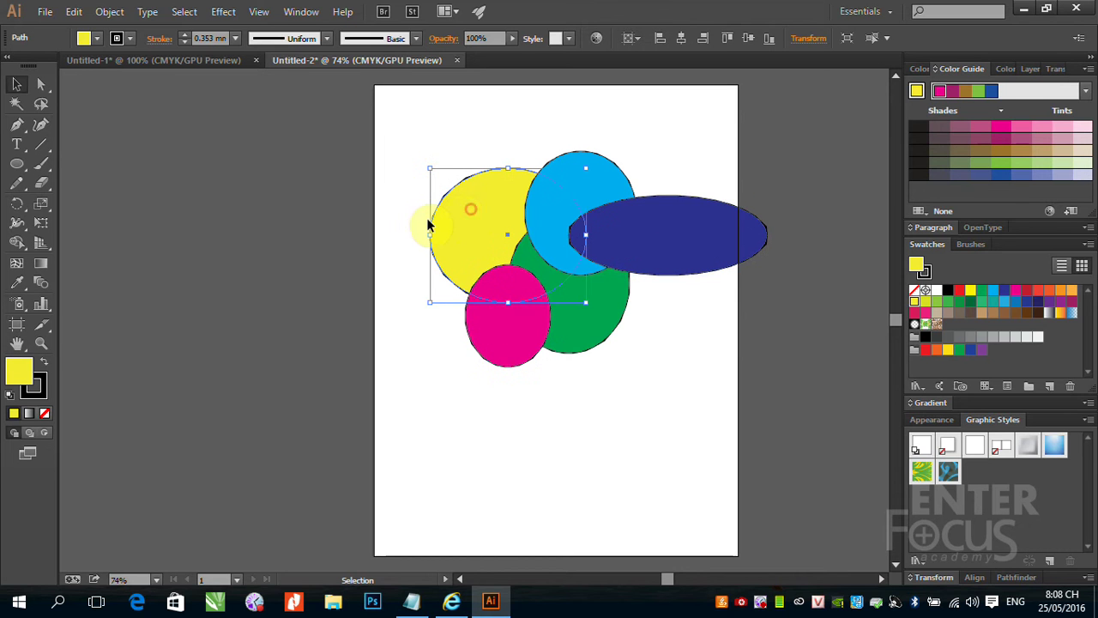
left_click(117, 12)
mouse_move(134, 48)
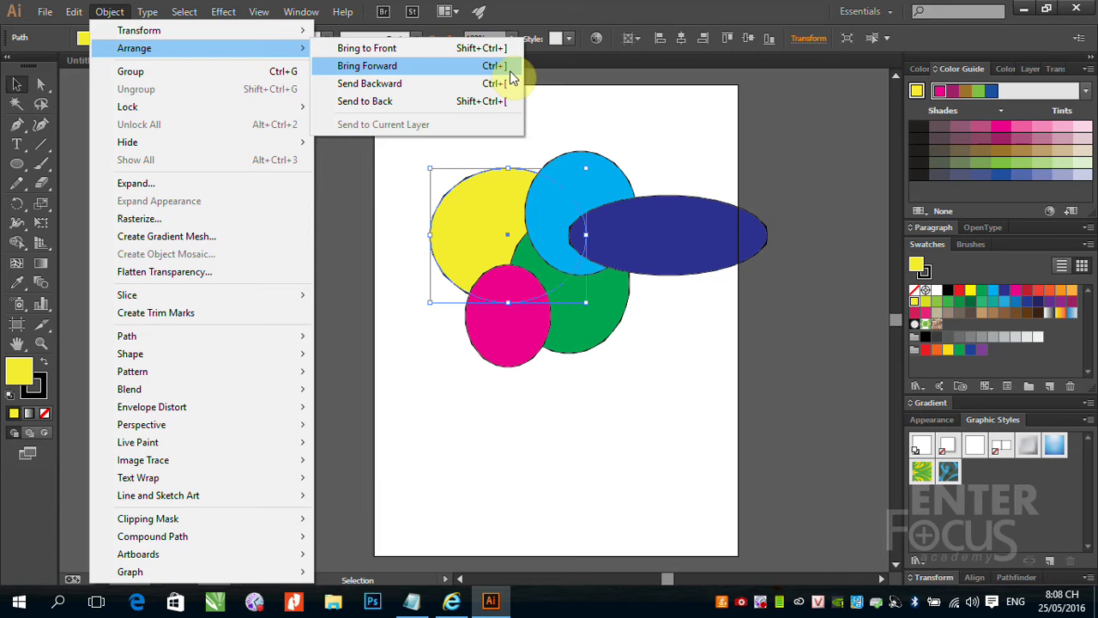
left_click(655, 124)
left_click(653, 125)
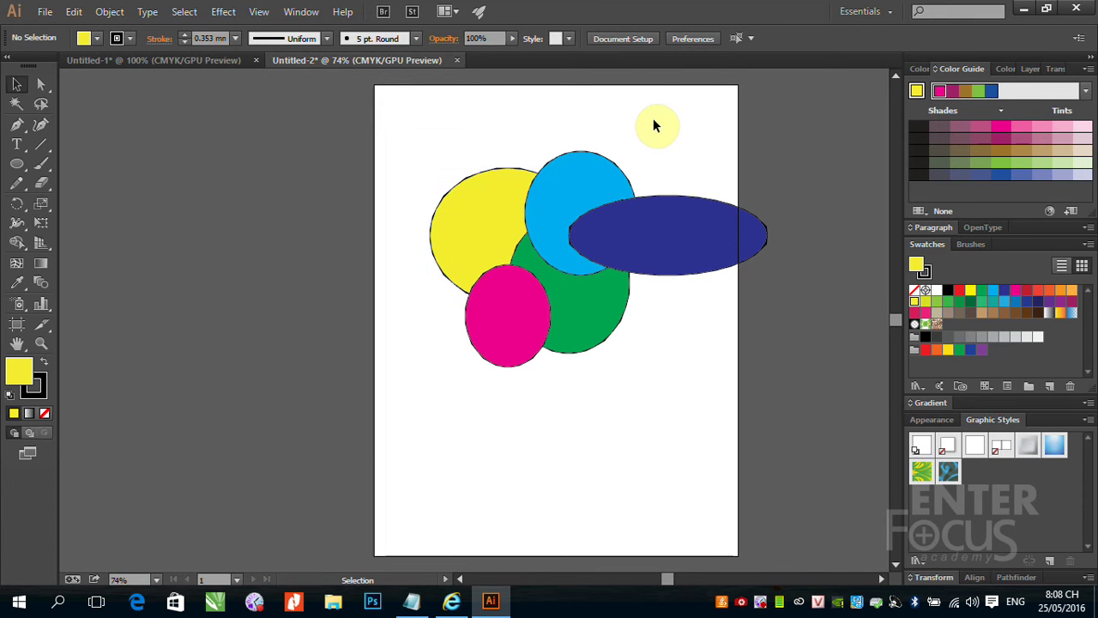
Bring the yellow ellipse forward one level at a time, in front of green, light blue, dark blue and magenta.
key("a")
key("v")
left_click(478, 211)
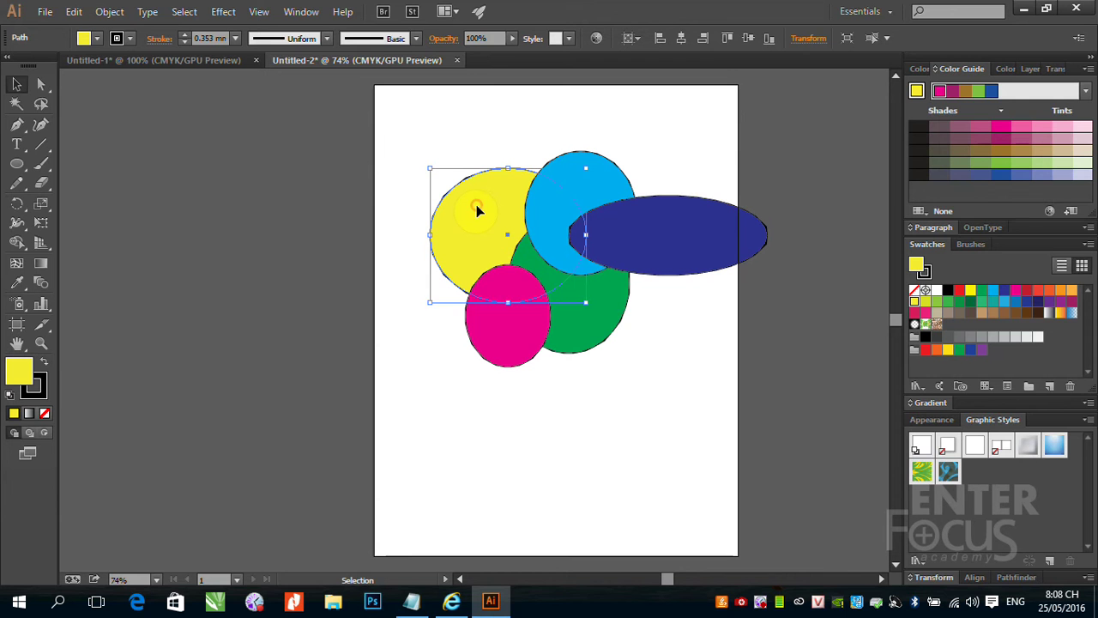
key("ctrl+bracketright")
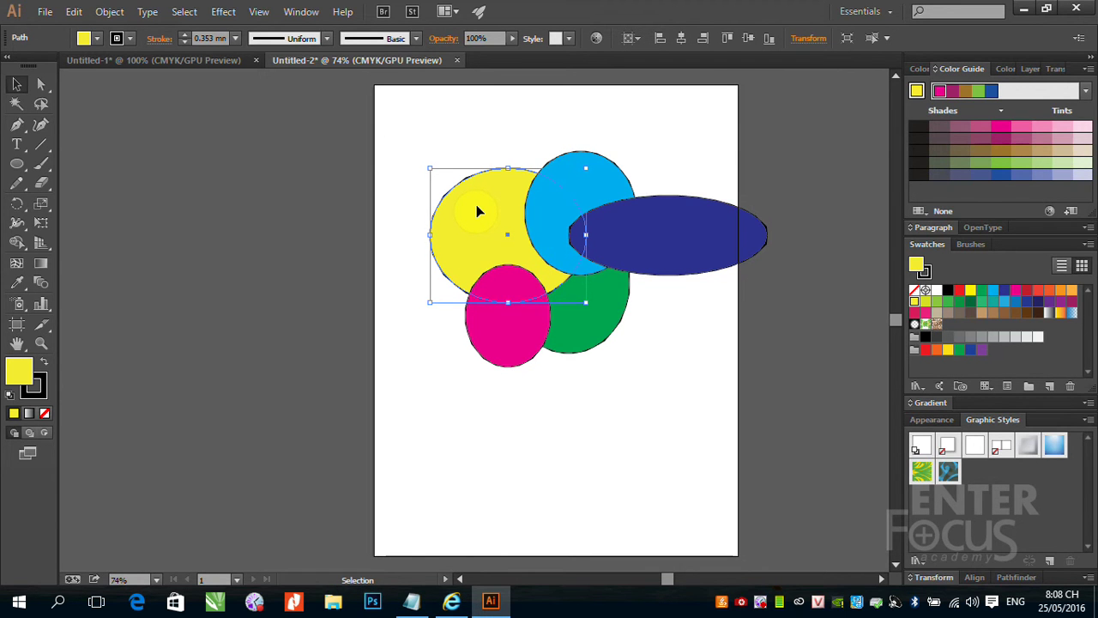
key("ctrl+bracketright")
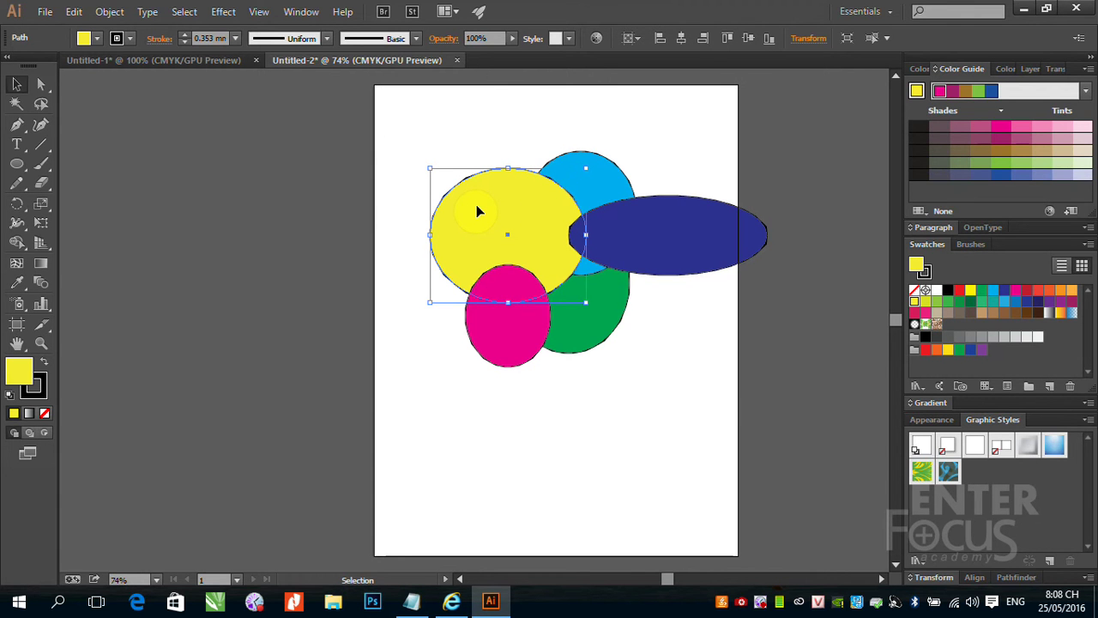
key("ctrl+bracketright")
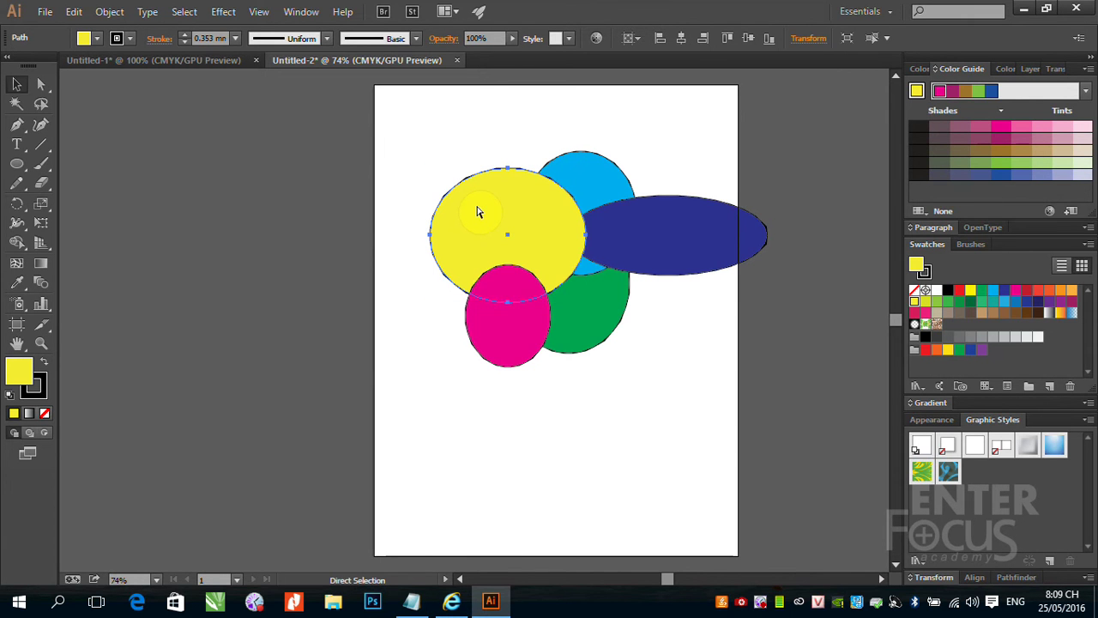
key("ctrl+bracketright")
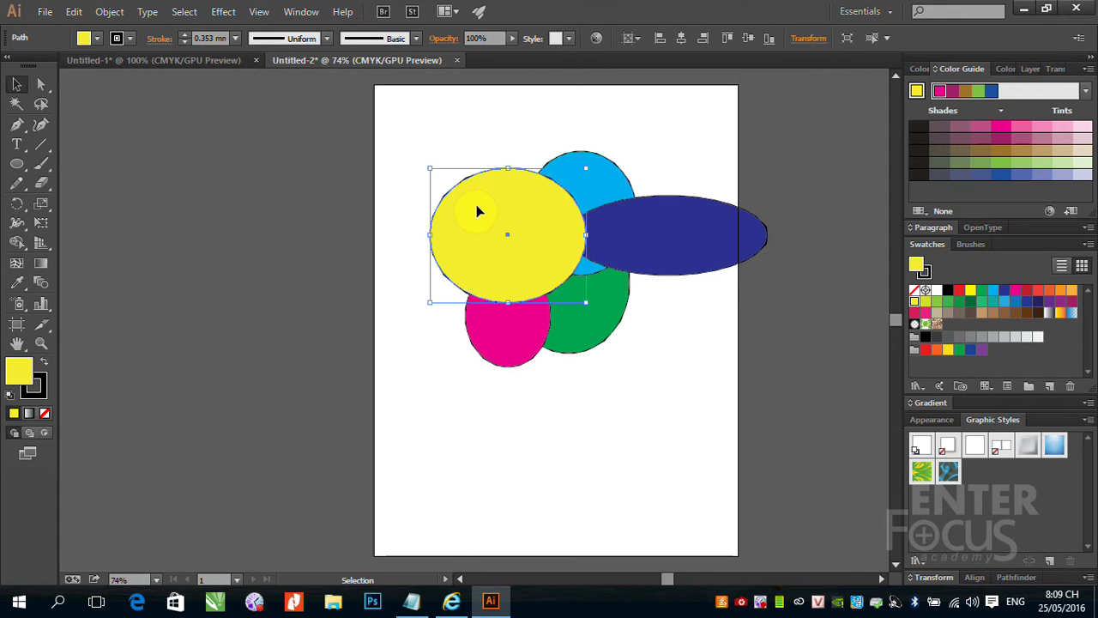
Step the yellow ellipse backward, bring it to front, then send it to the back.
key("a")
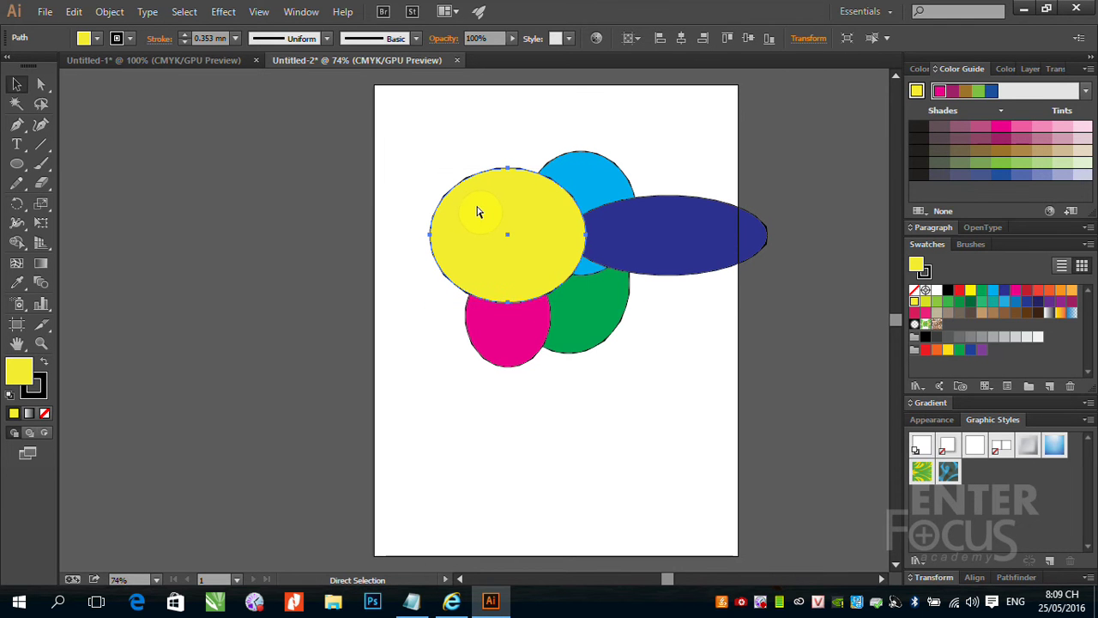
key("ctrl+bracketleft")
key("ctrl+bracketleft")
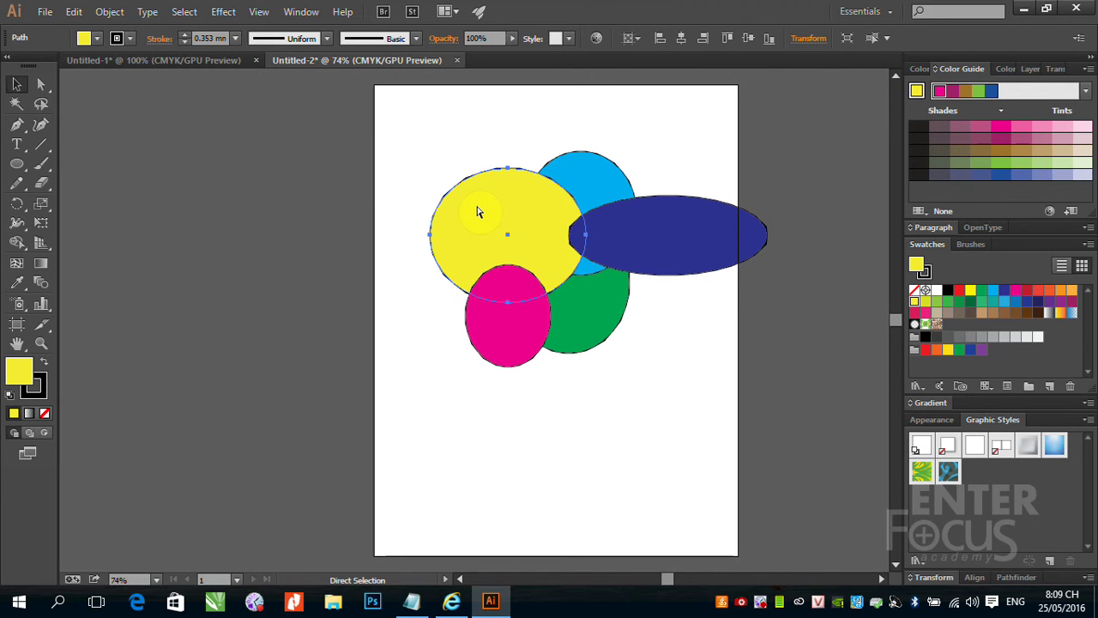
key("ctrl+bracketleft")
key("ctrl+bracketleft")
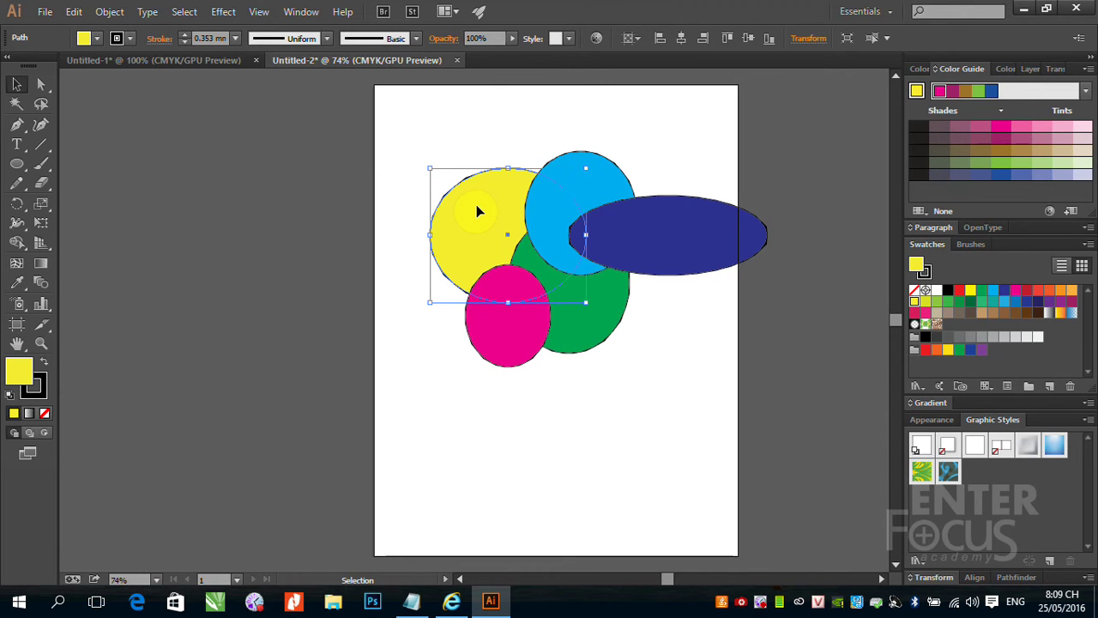
key("ctrl")
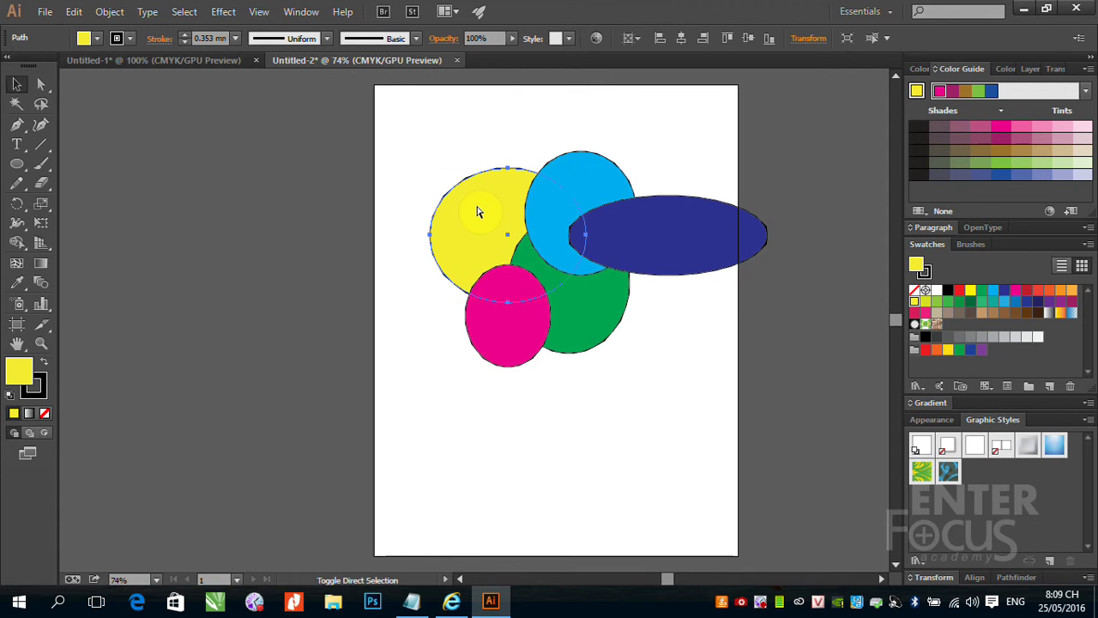
key("ctrl+shift+bracketright")
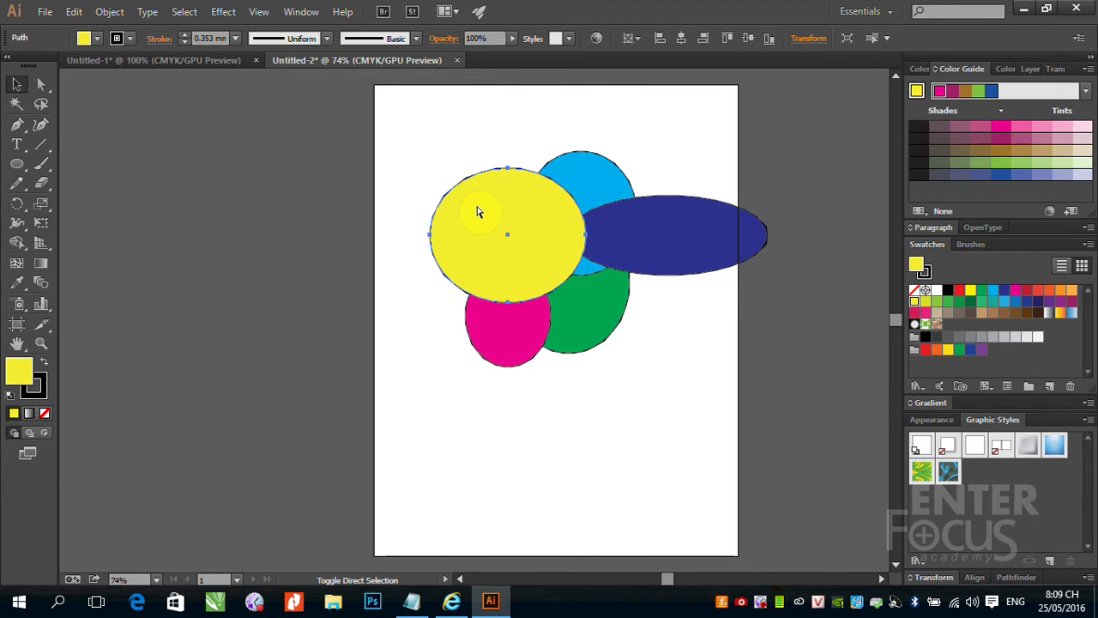
key("ctrl+shift+bracketleft")
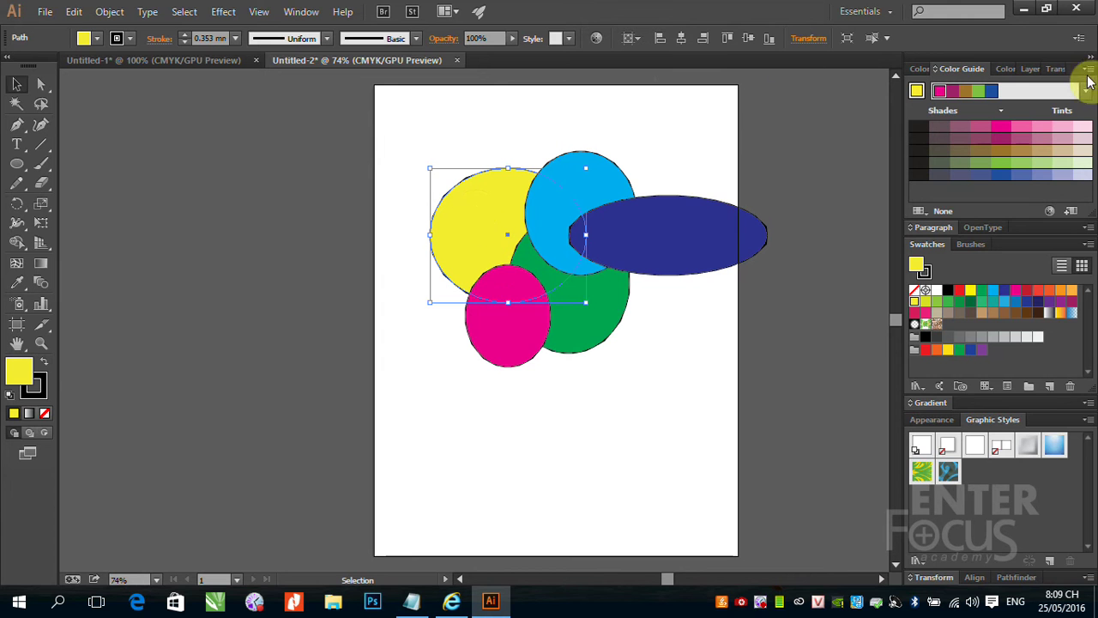
Draw three overlapping ellipses filled dark red, orange-red and green, then deselect.
left_click(17, 164)
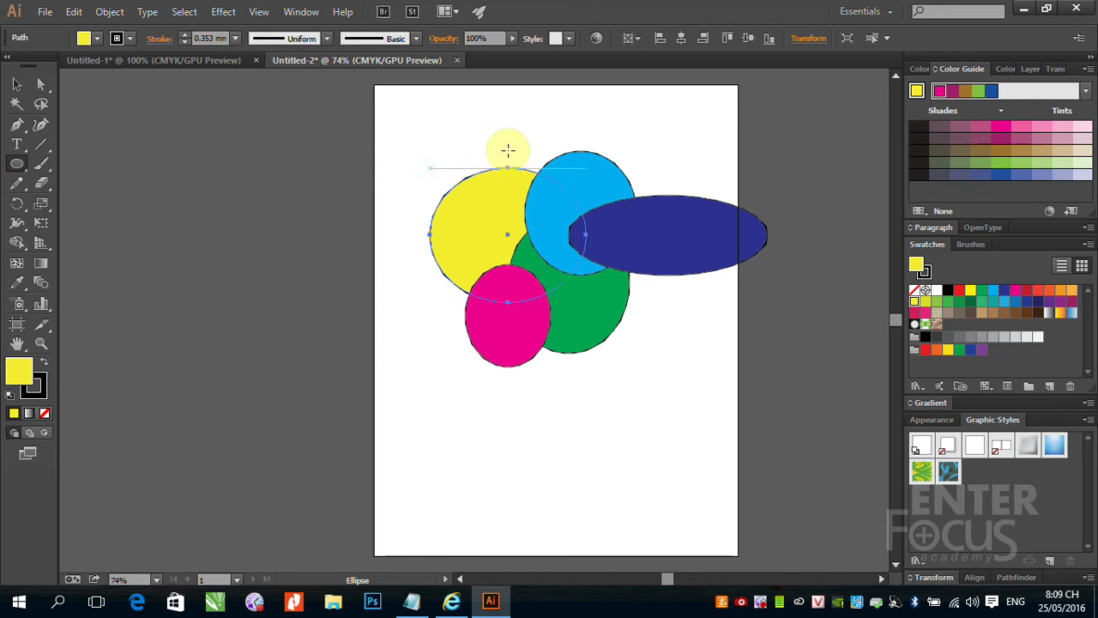
left_click_drag(491, 214, 585, 297)
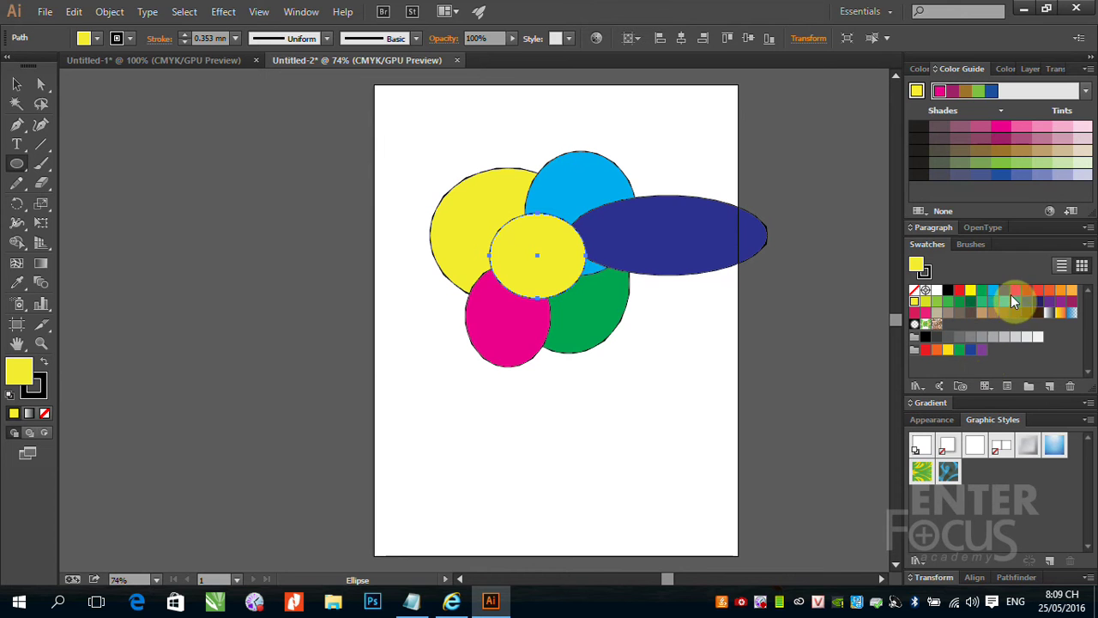
left_click(1026, 291)
left_click_drag(566, 234, 648, 335)
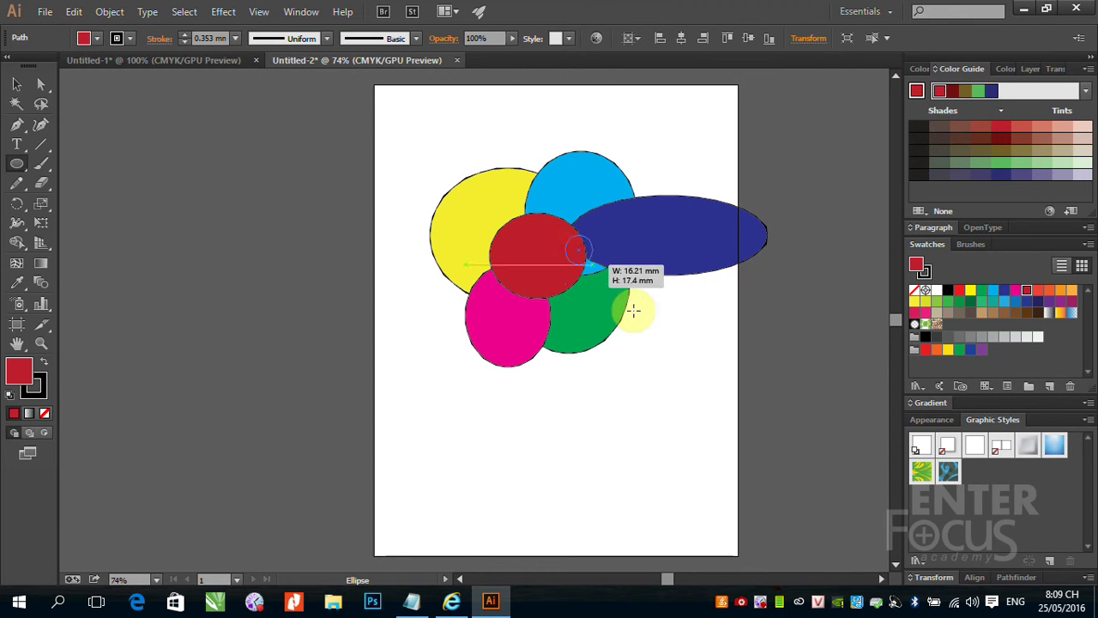
left_click(1037, 291)
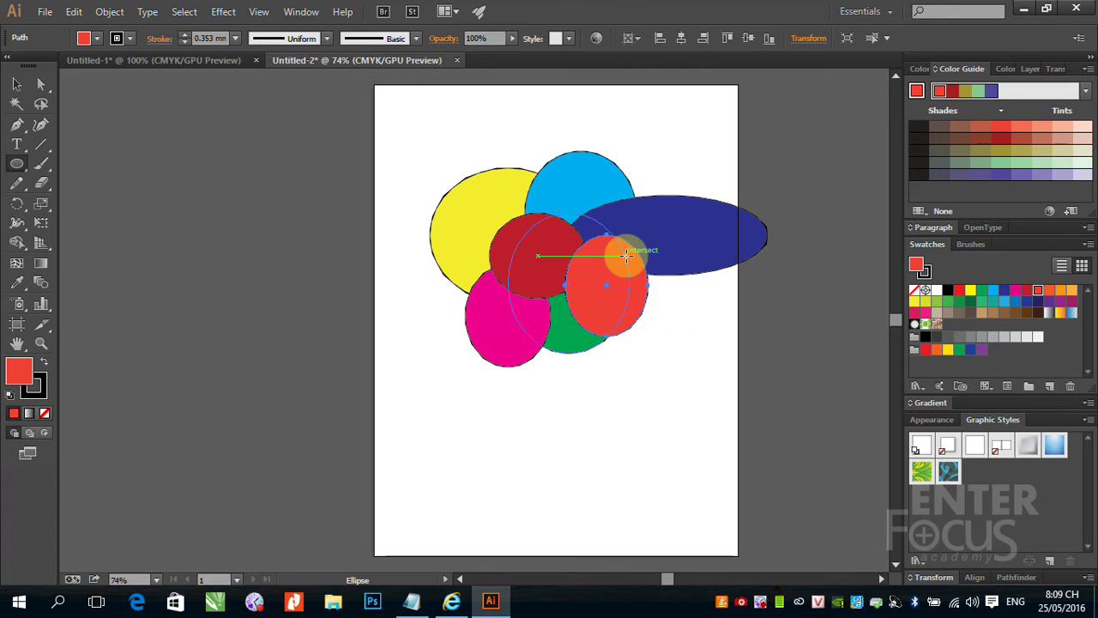
left_click_drag(625, 255, 705, 307)
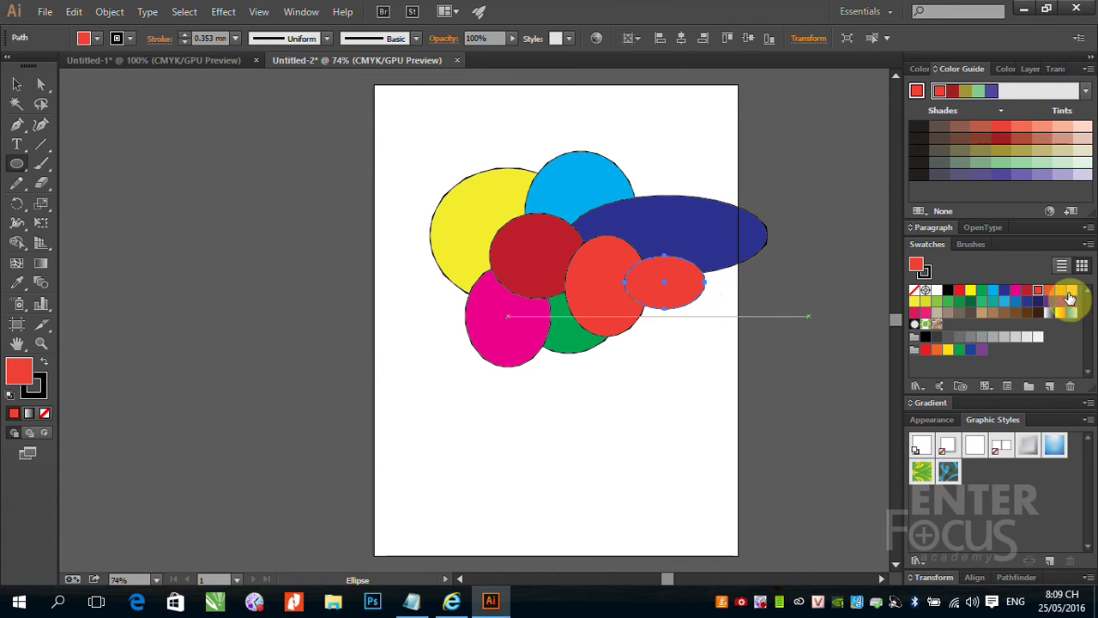
left_click(936, 301)
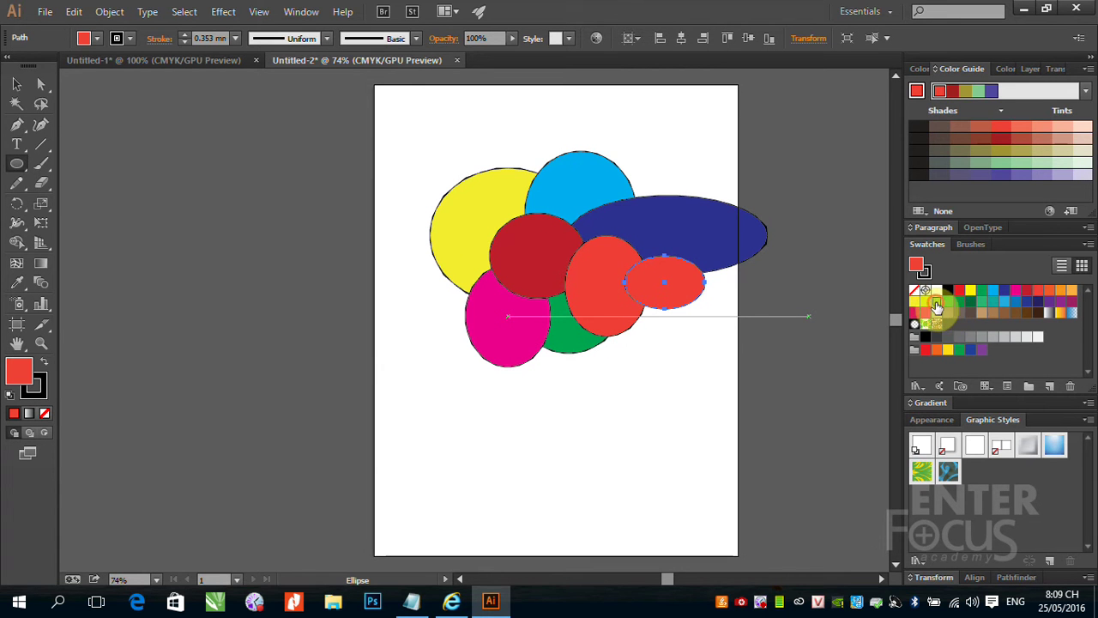
left_click(16, 83)
left_click(603, 440)
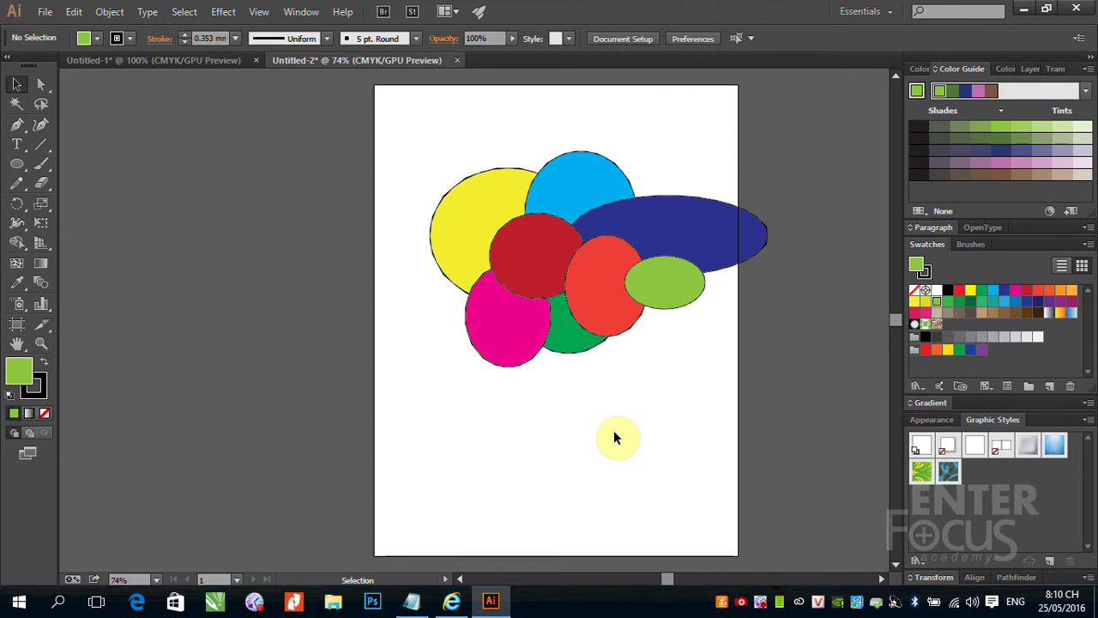
left_click(582, 284)
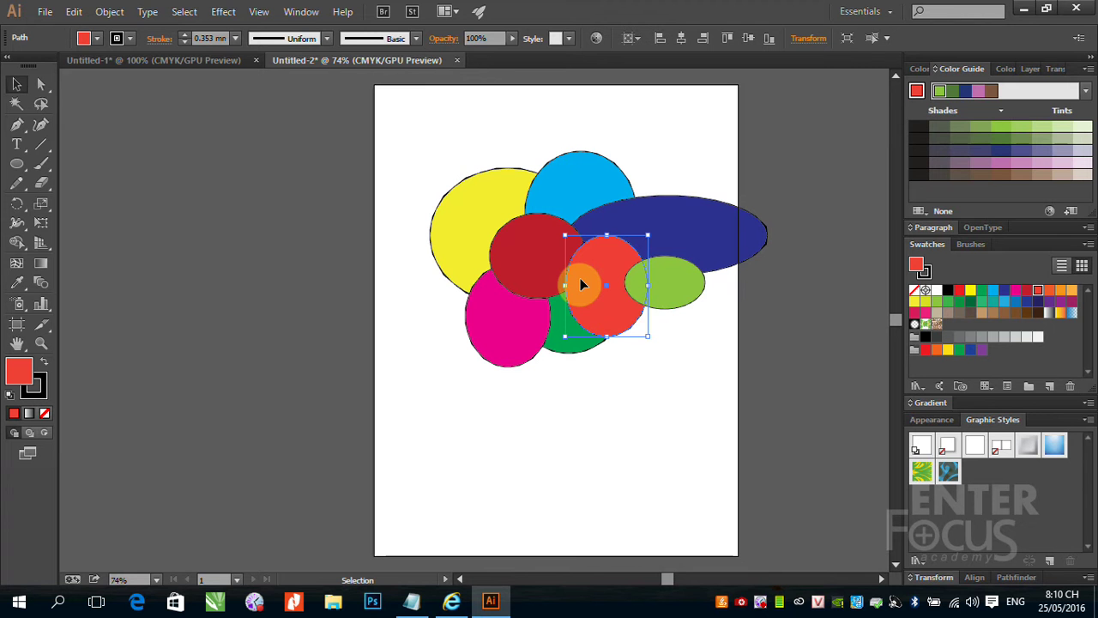
left_click(111, 14)
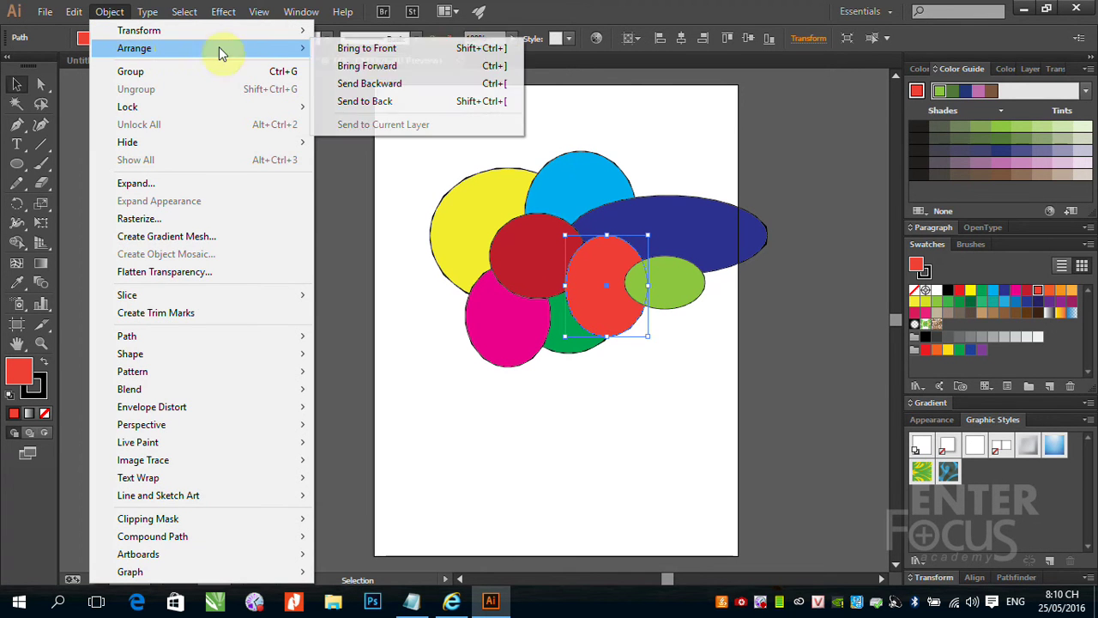
mouse_move(134, 48)
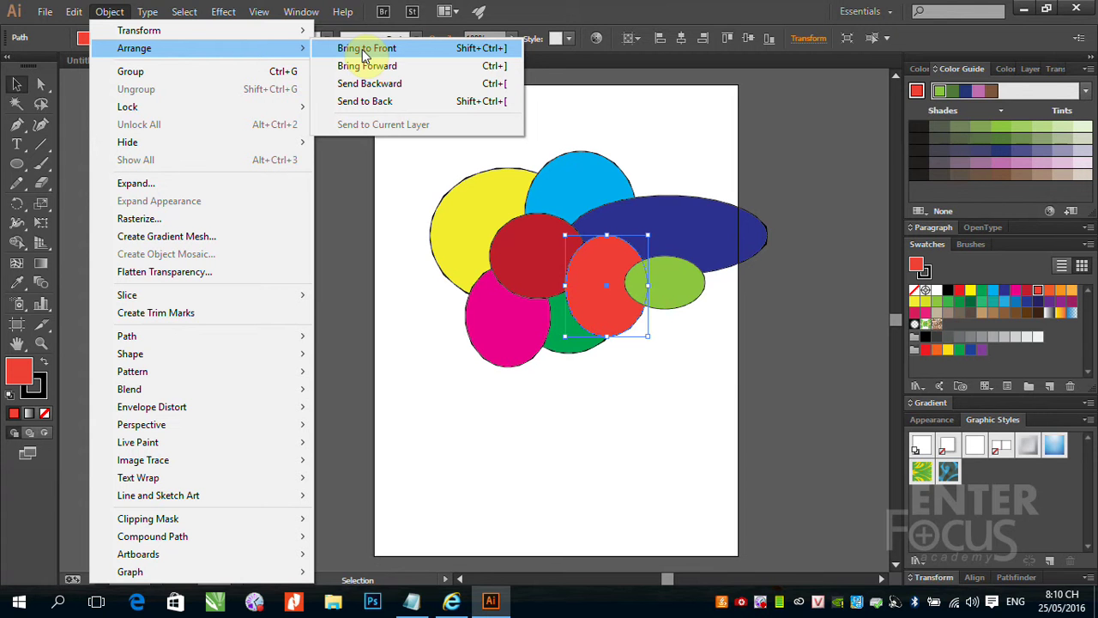
left_click(625, 21)
Cut and paste the orange-red ellipse beside the dark red one, then cut it away with Ctrl+X.
left_click(75, 11)
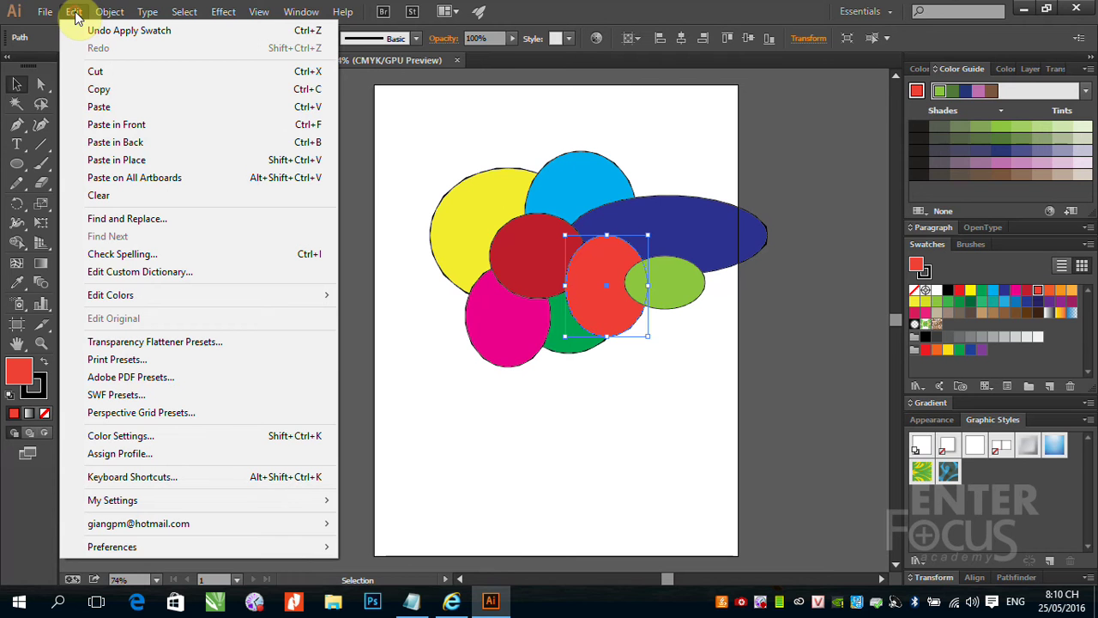
left_click(103, 75)
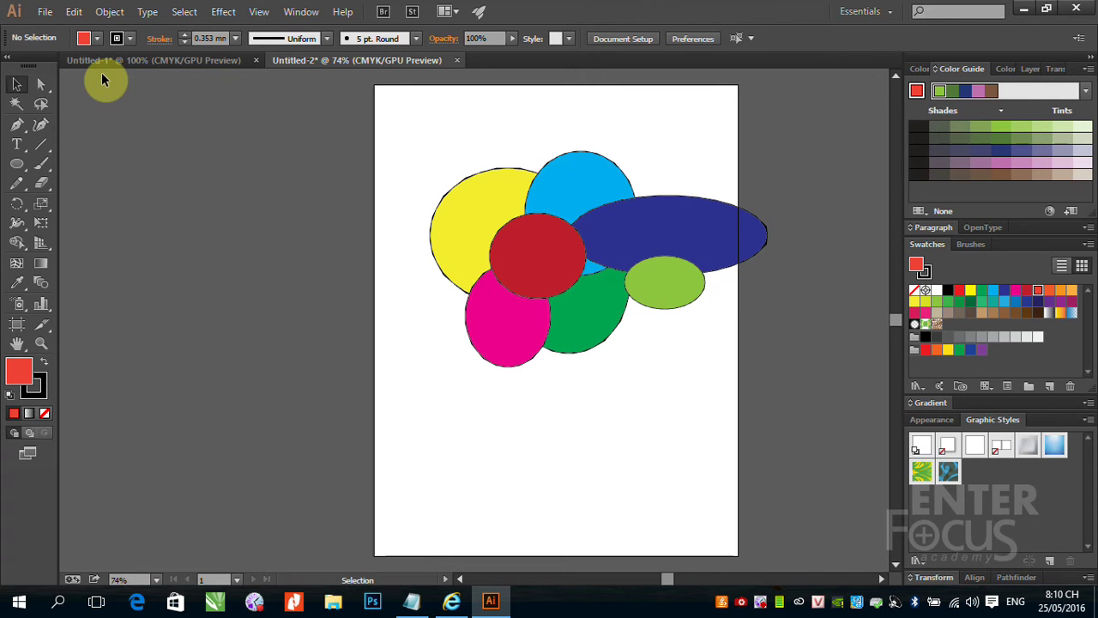
left_click(73, 11)
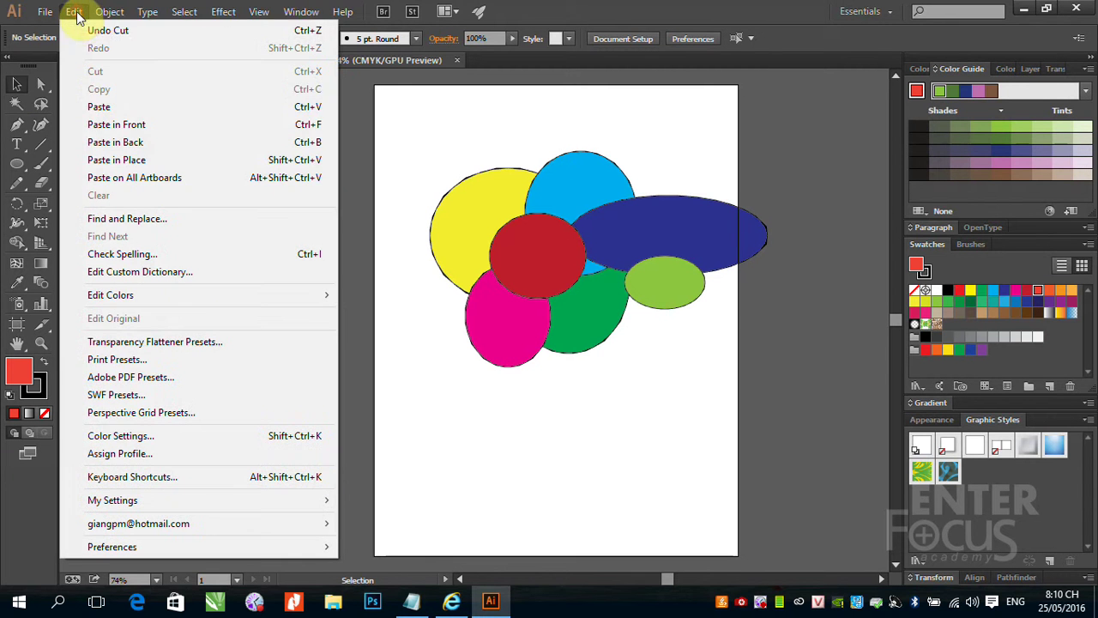
left_click(96, 107)
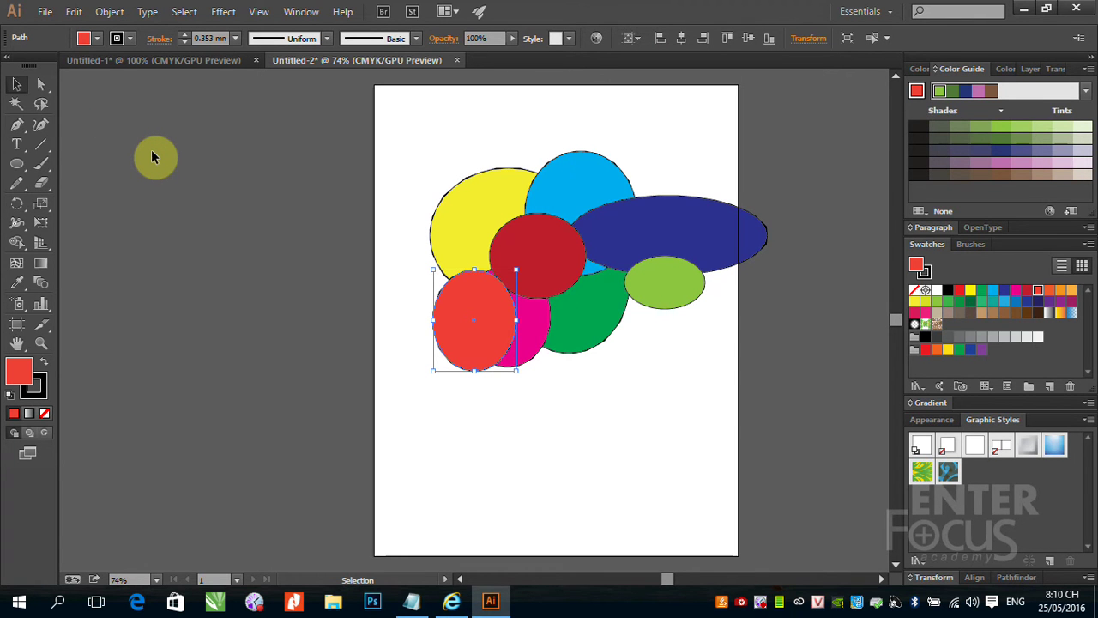
left_click_drag(466, 346, 601, 304)
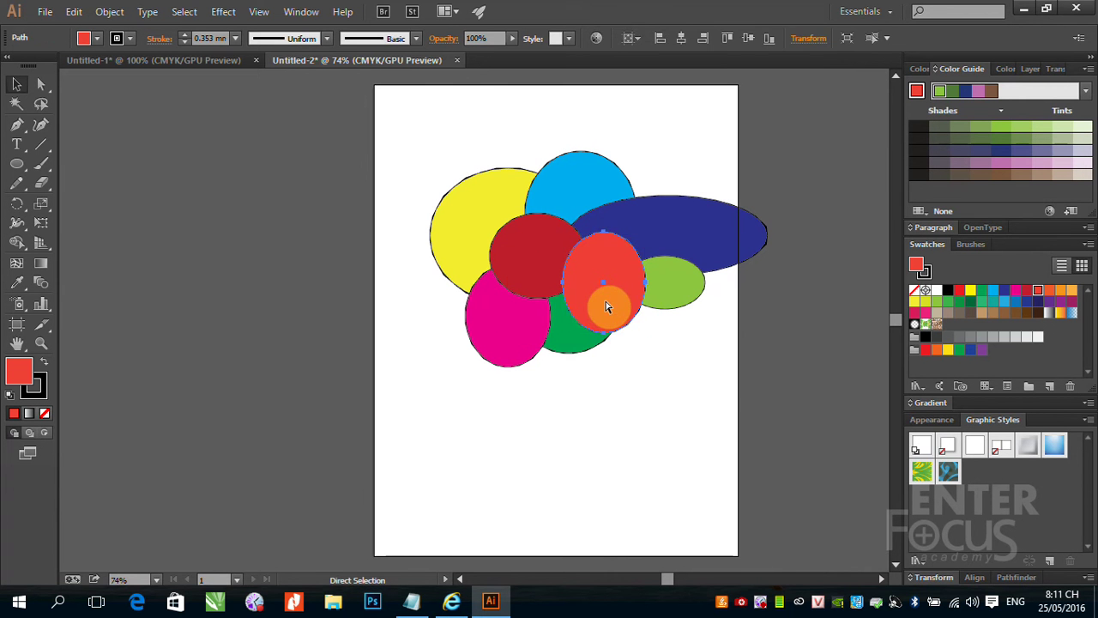
key("ctrl+x")
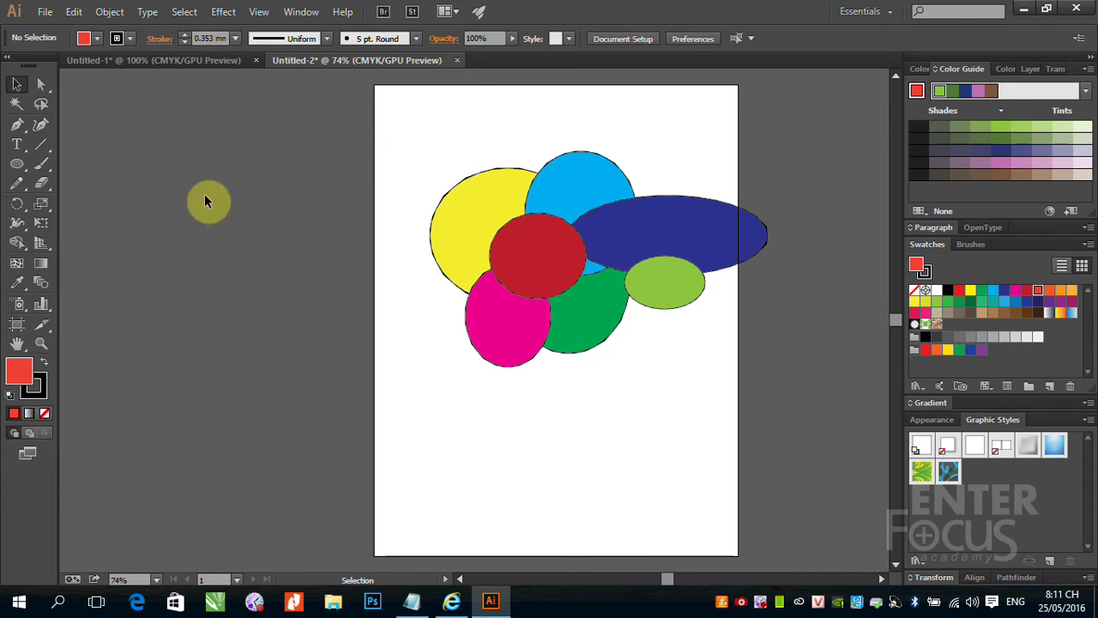
Paste the orange-red ellipse in front of the blue circle and drag it up over it.
left_click(76, 12)
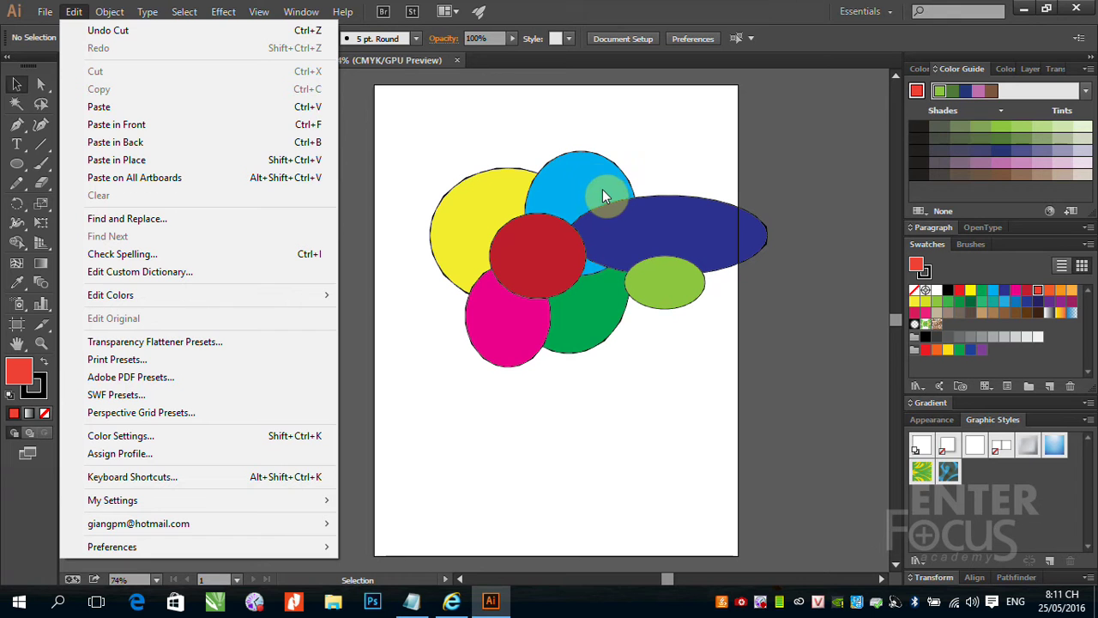
left_click(578, 167)
left_click(579, 175)
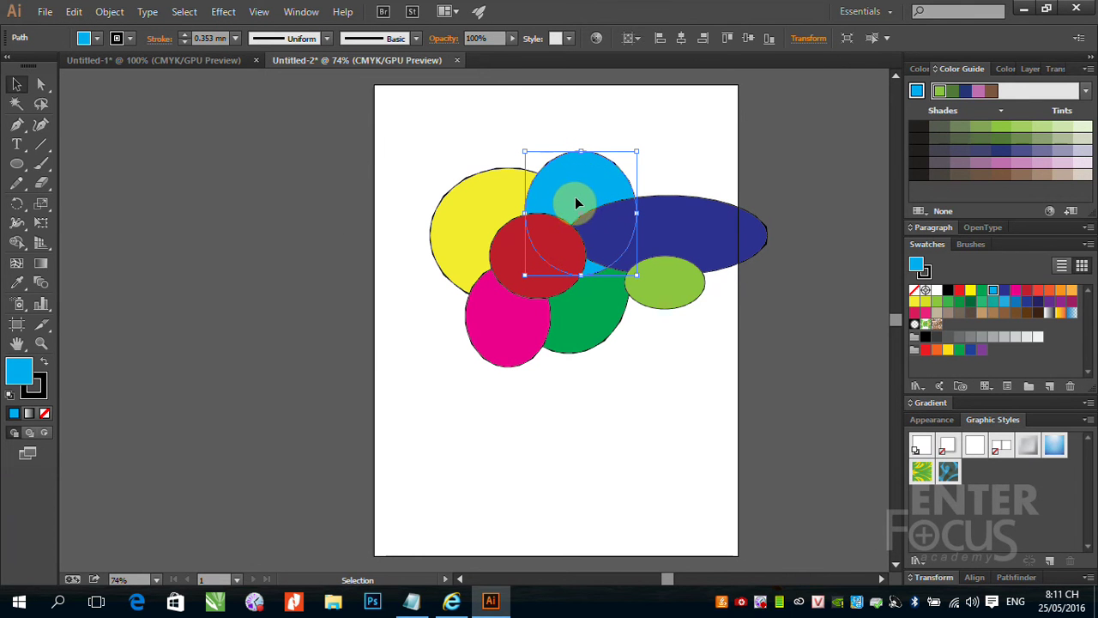
left_click(75, 12)
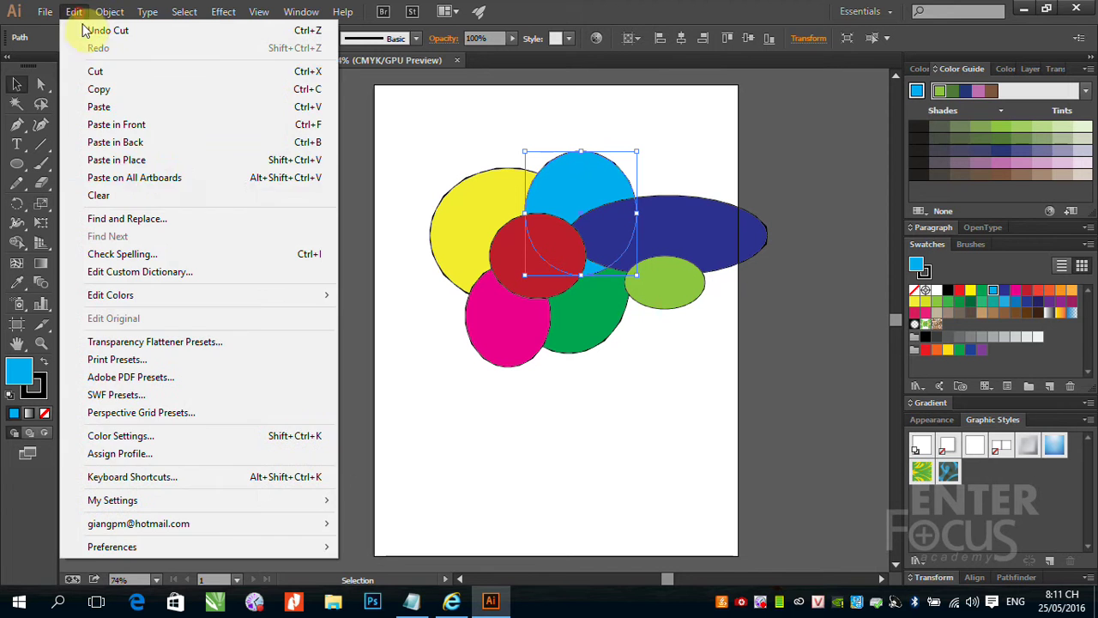
left_click(140, 128)
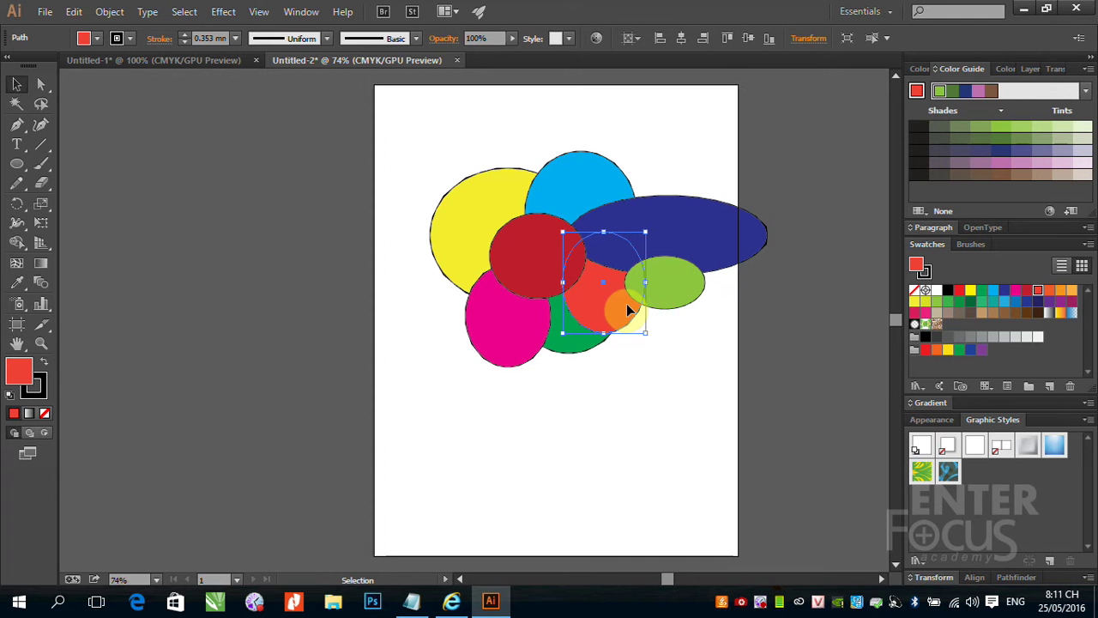
left_click_drag(611, 311, 605, 213)
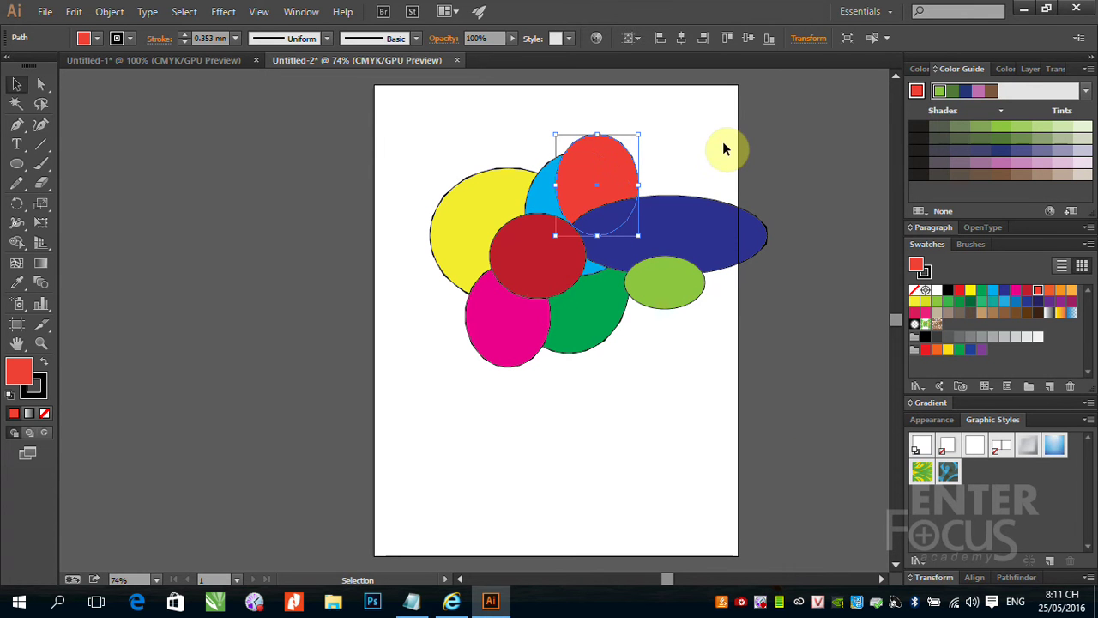
Undo the front-pasted ellipse and paste the orange-red ellipse behind the blue circle instead.
key("a")
key("ctrl+z")
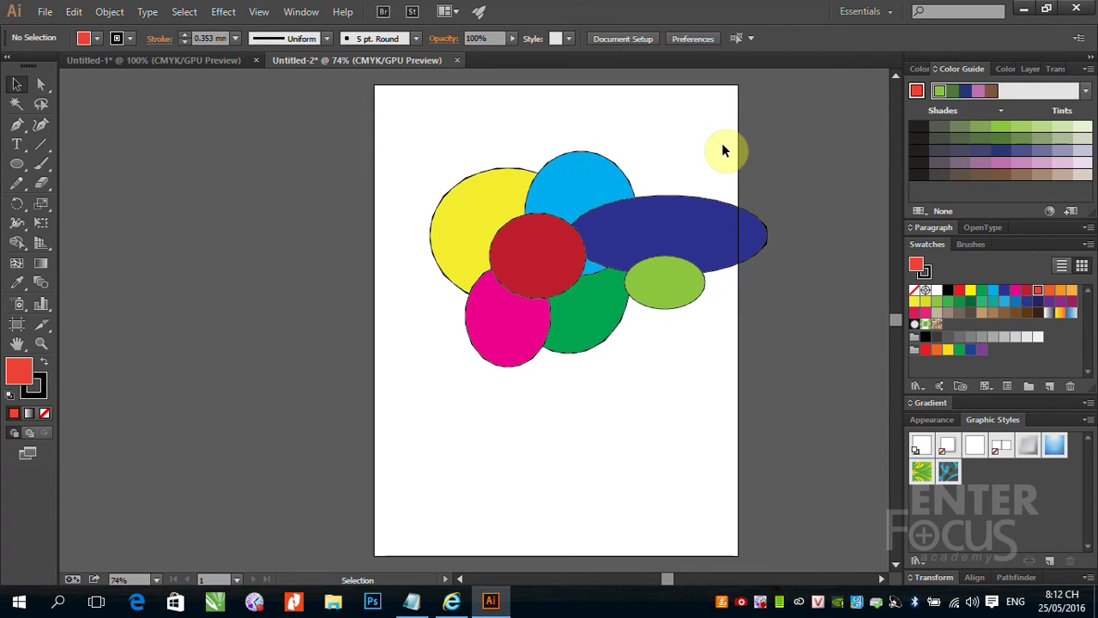
left_click(76, 14)
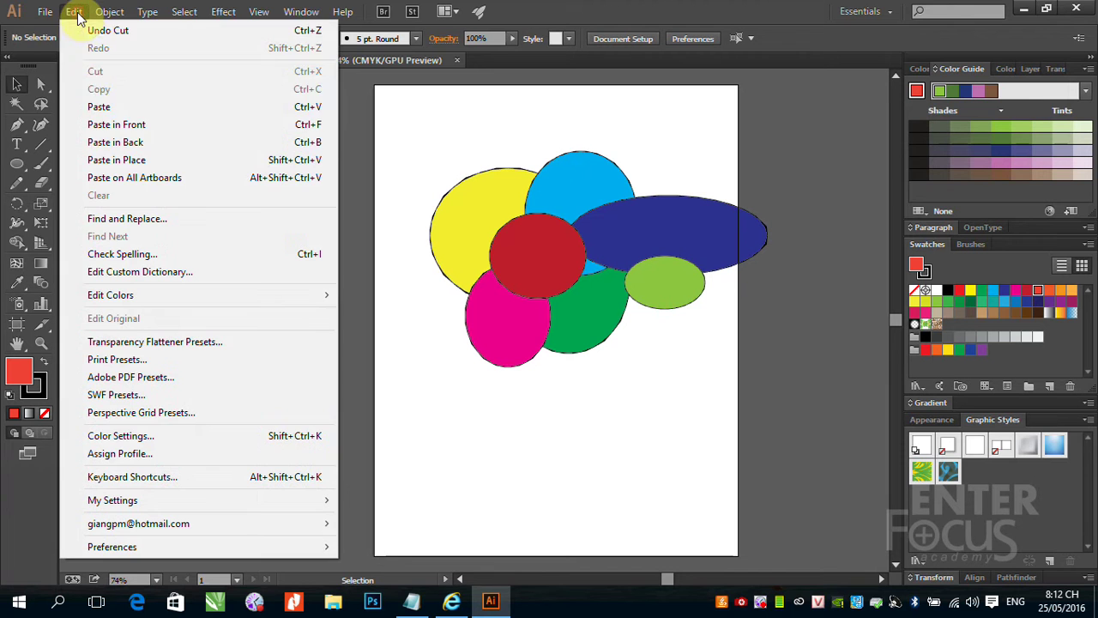
left_click(110, 146)
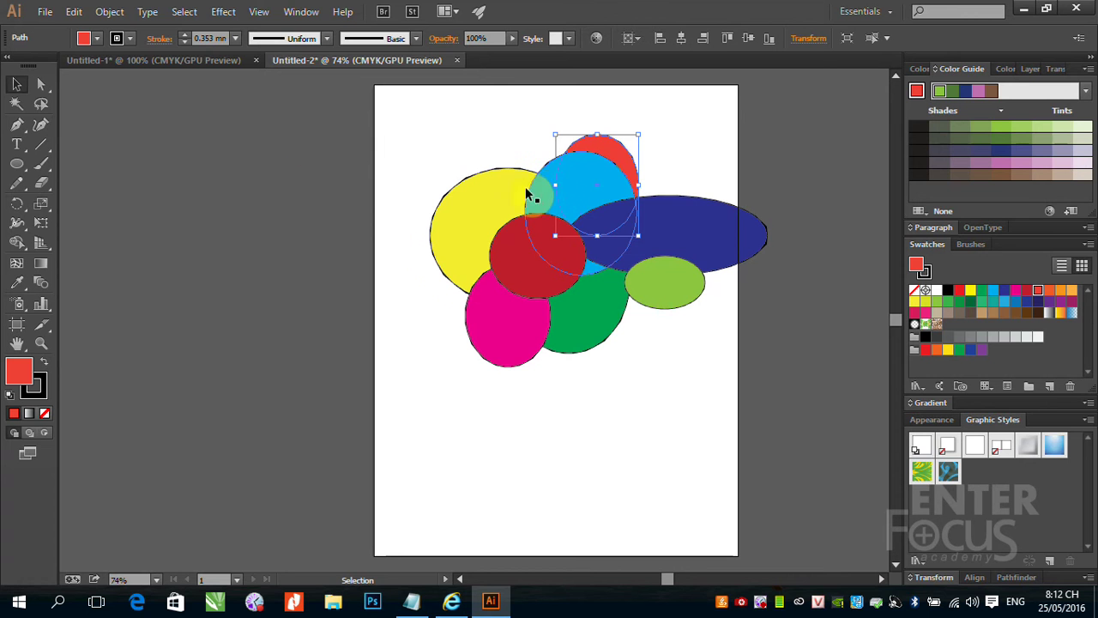
Cut the orange-red ellipse from behind the blue circle and paste it in place in front.
left_click(74, 12)
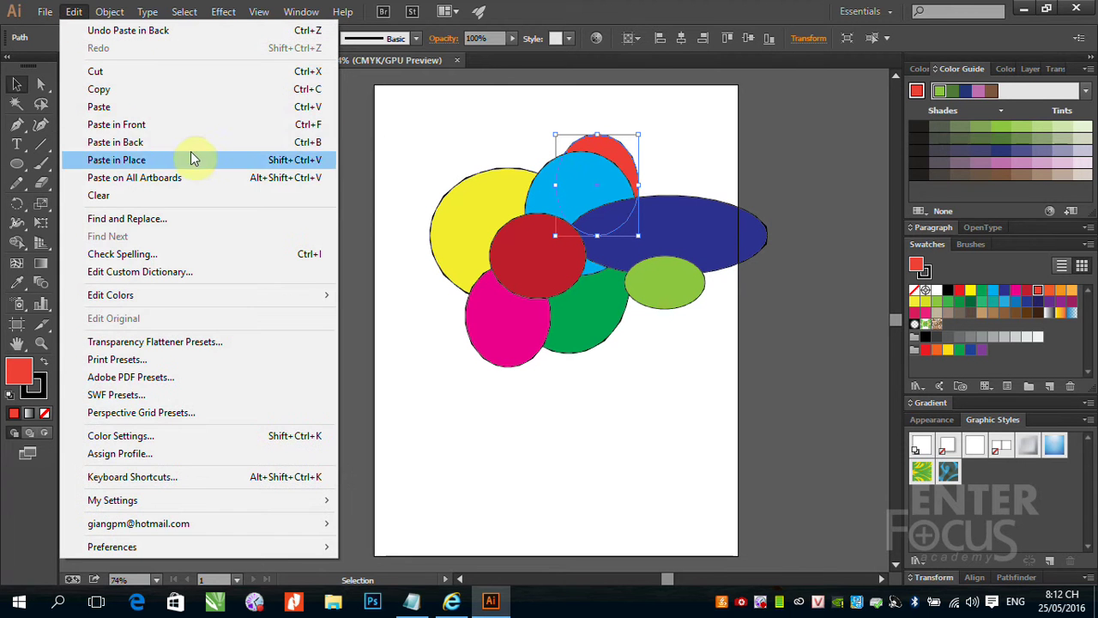
left_click(680, 117)
left_click(618, 148)
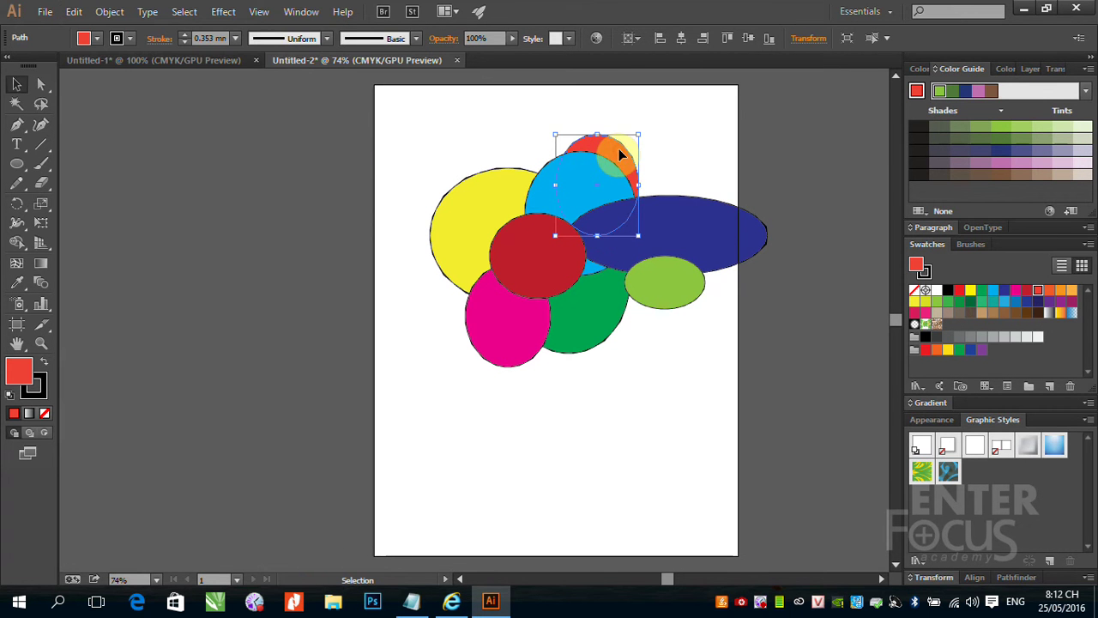
key("Delete")
left_click(81, 17)
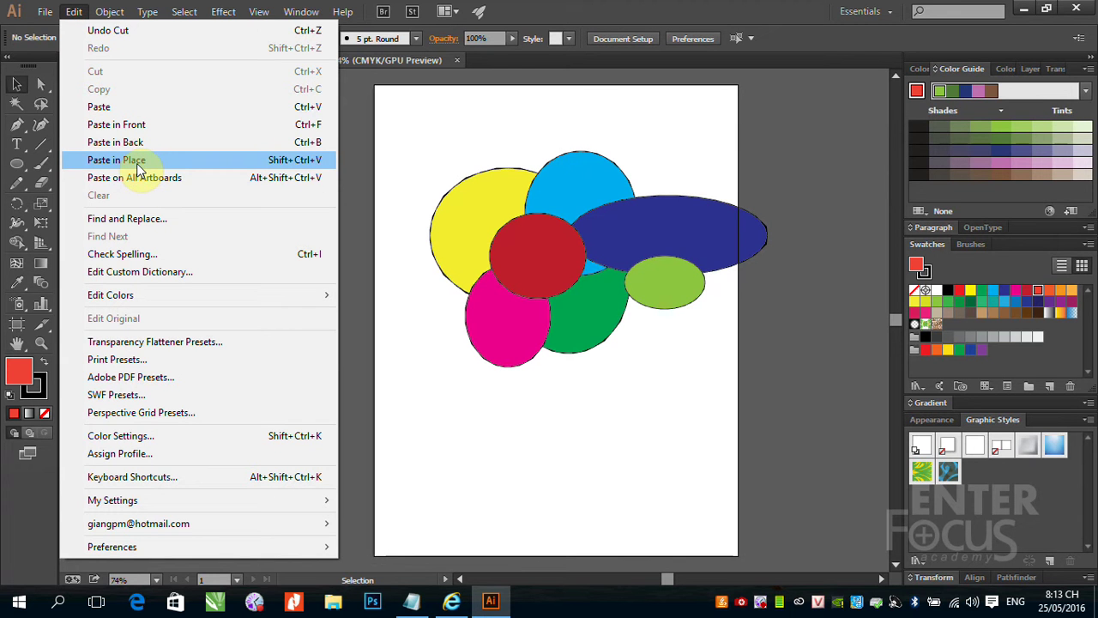
left_click(137, 167)
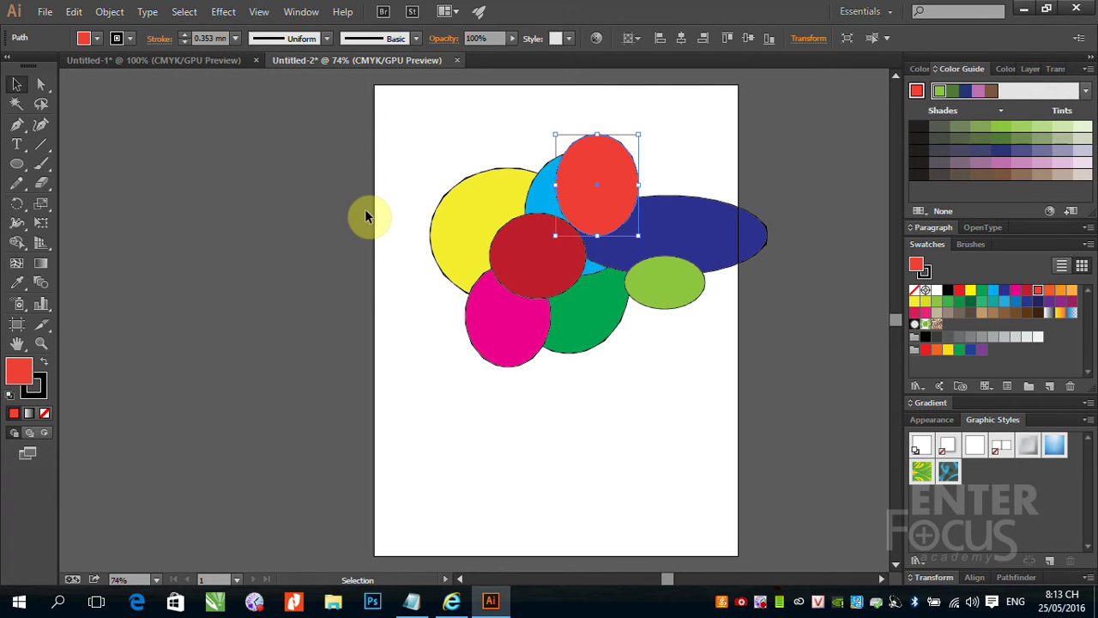
left_click(74, 11)
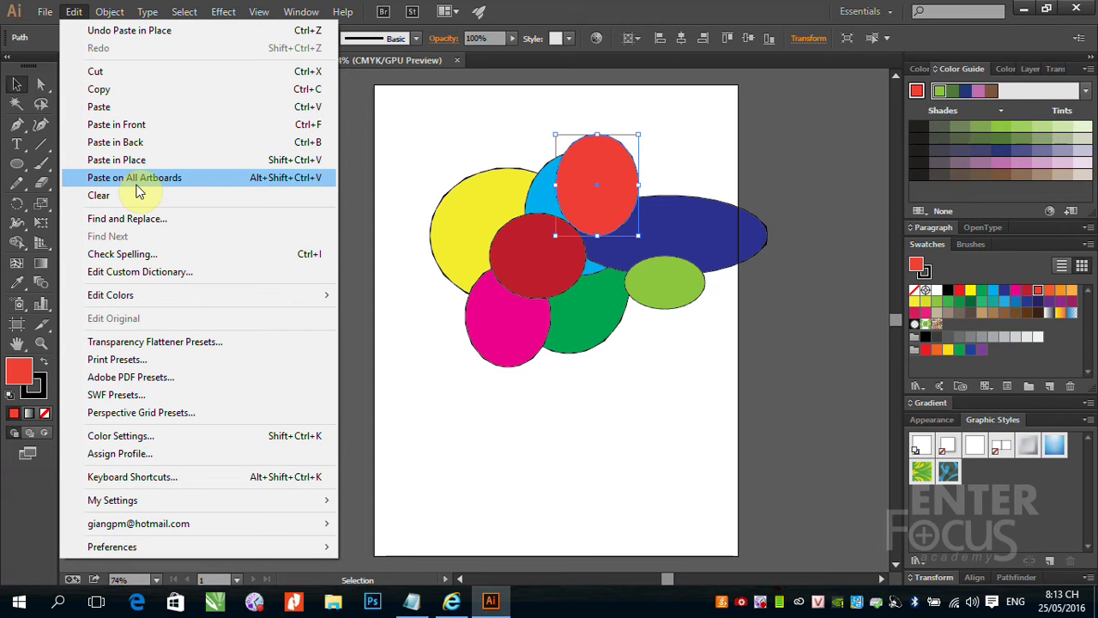
Create a new document with Number of Artboards set to 10.
left_click(394, 136)
left_click(47, 11)
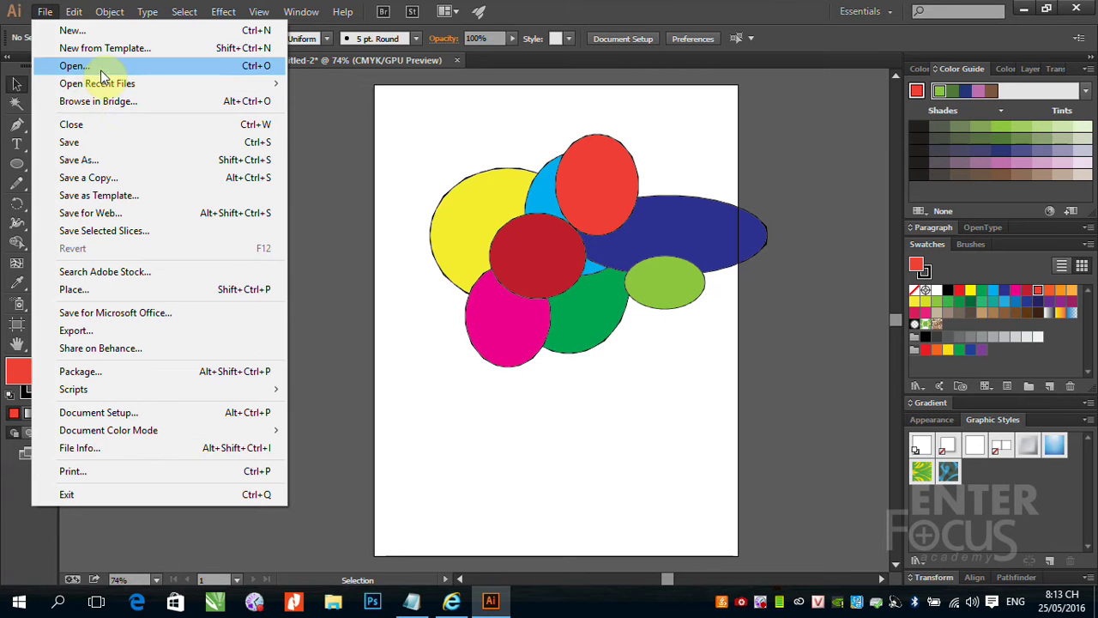
left_click(70, 31)
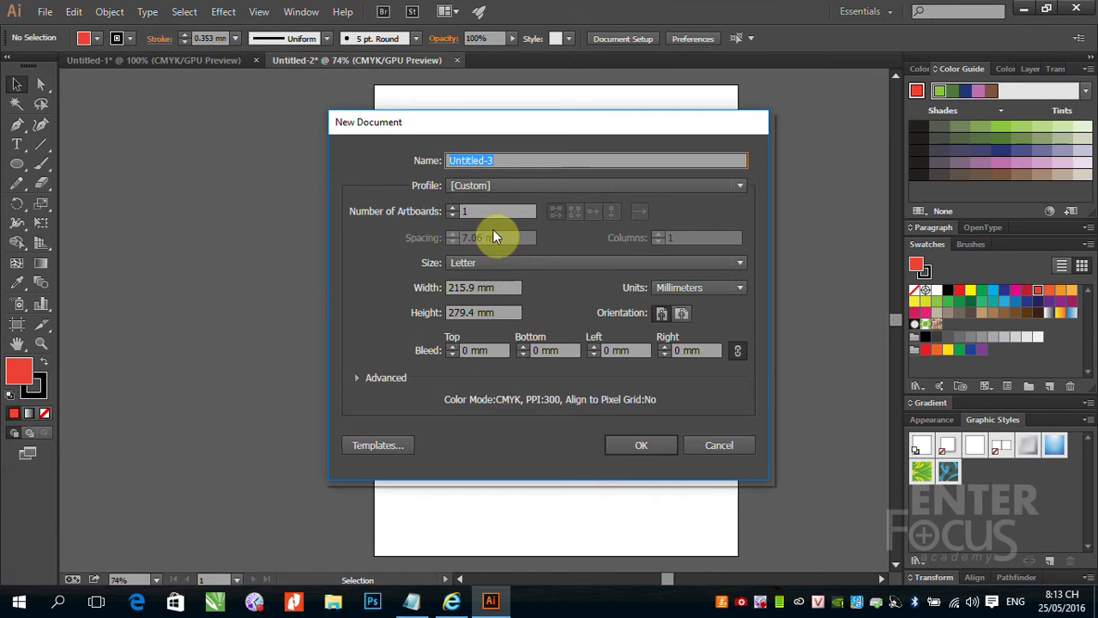
left_click(482, 212)
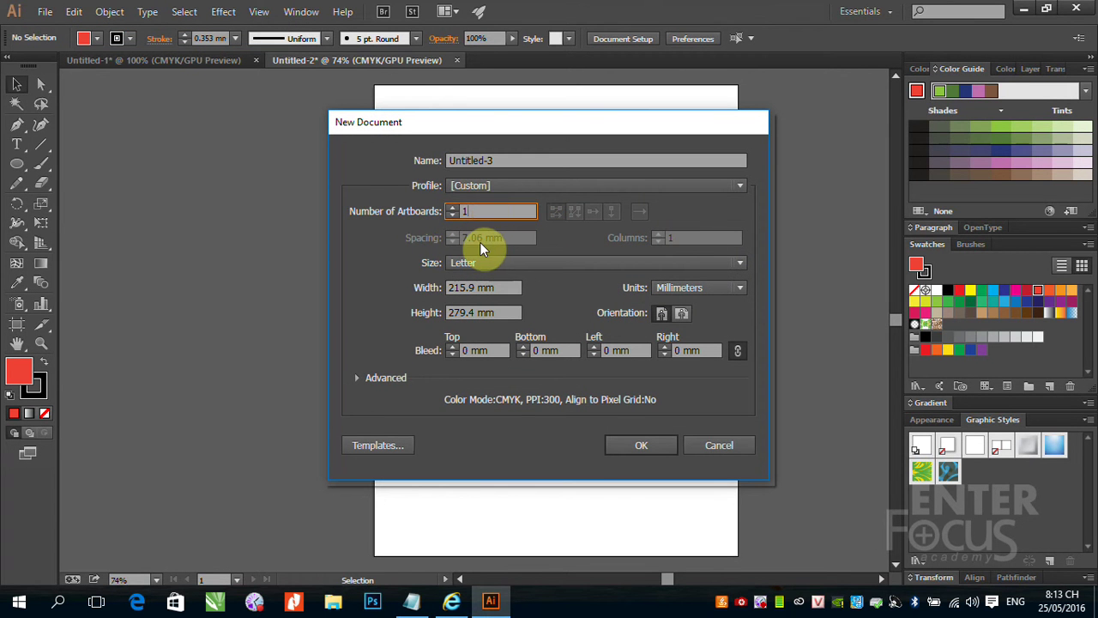
type("0")
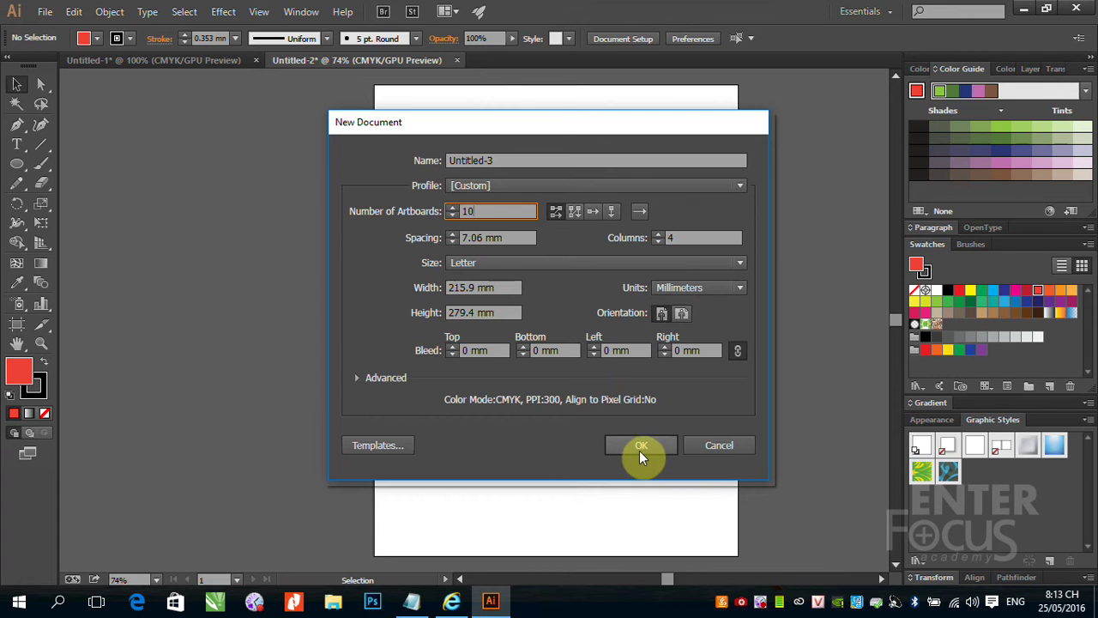
left_click(639, 446)
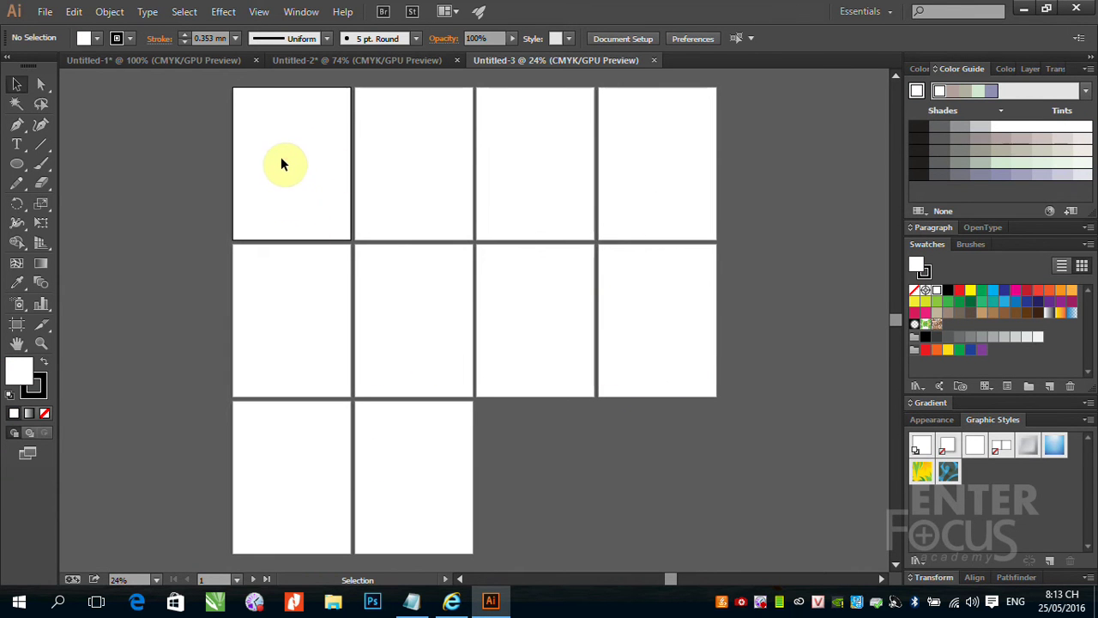
Draw a red-filled circle on the first artboard with the Ellipse tool.
left_click(16, 163)
left_click_drag(274, 123, 336, 190)
left_click(16, 83)
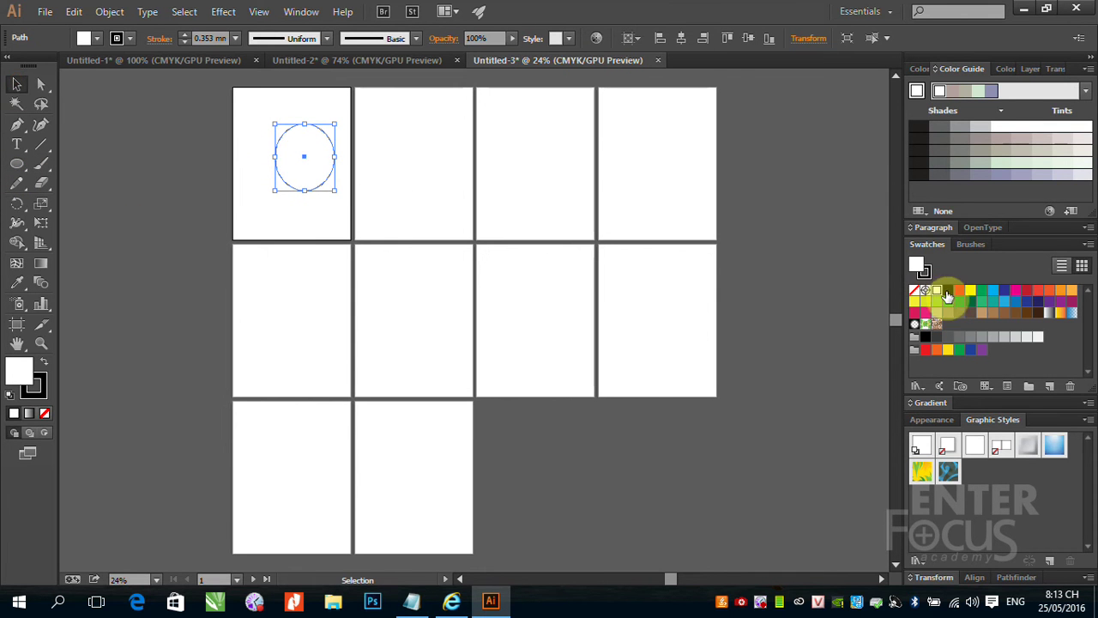
left_click(958, 290)
left_click(798, 221)
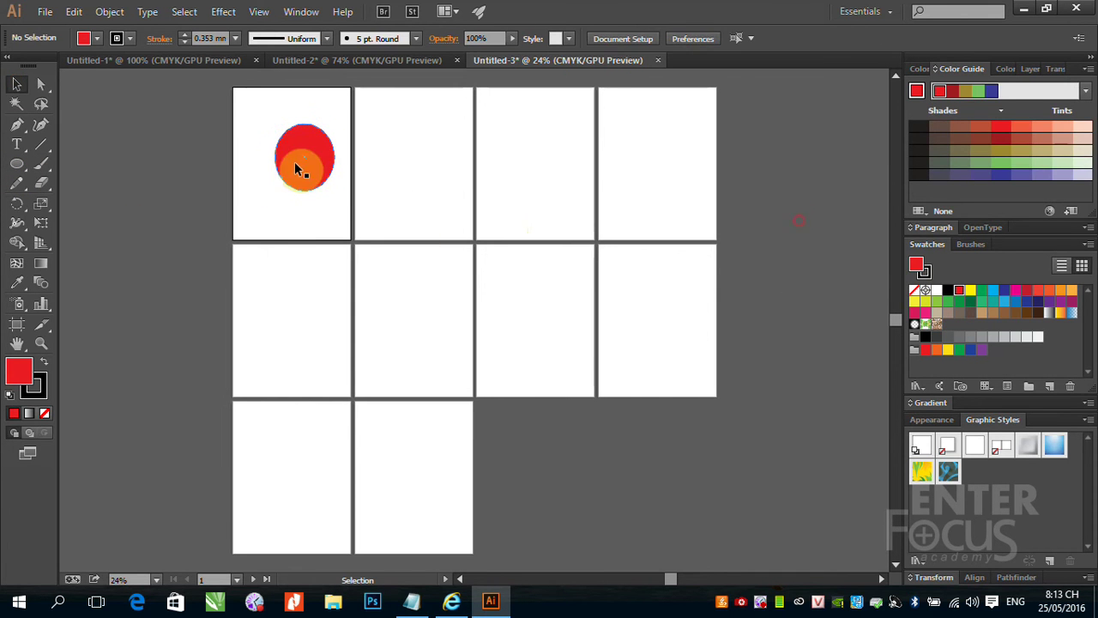
Cut the red circle and paste it on all ten artboards.
left_click(298, 169)
key("Delete")
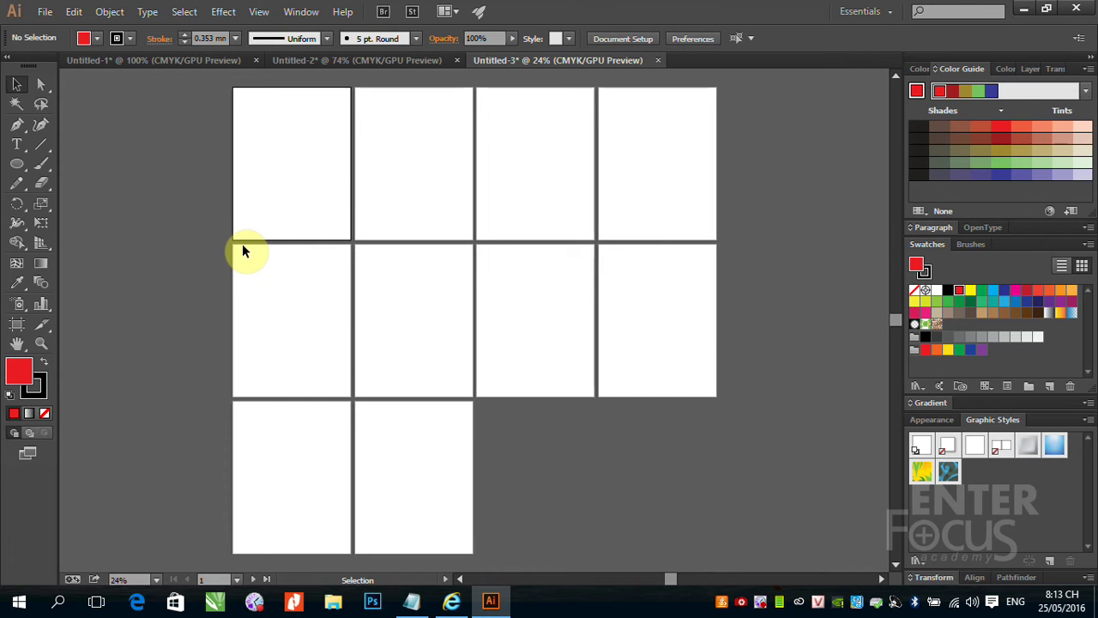
left_click(73, 12)
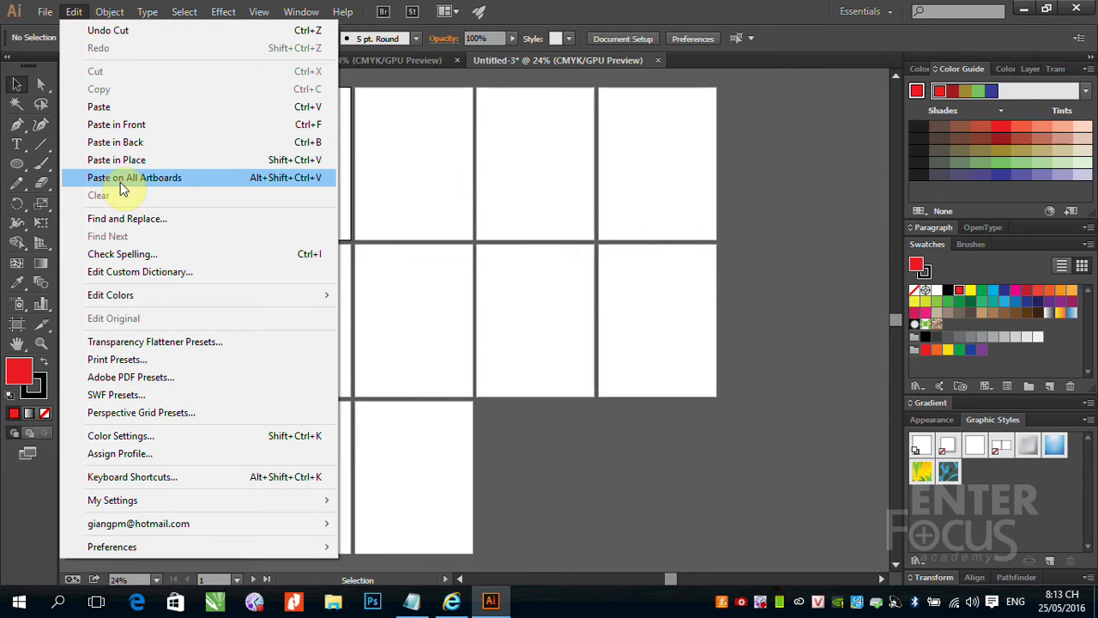
left_click(124, 180)
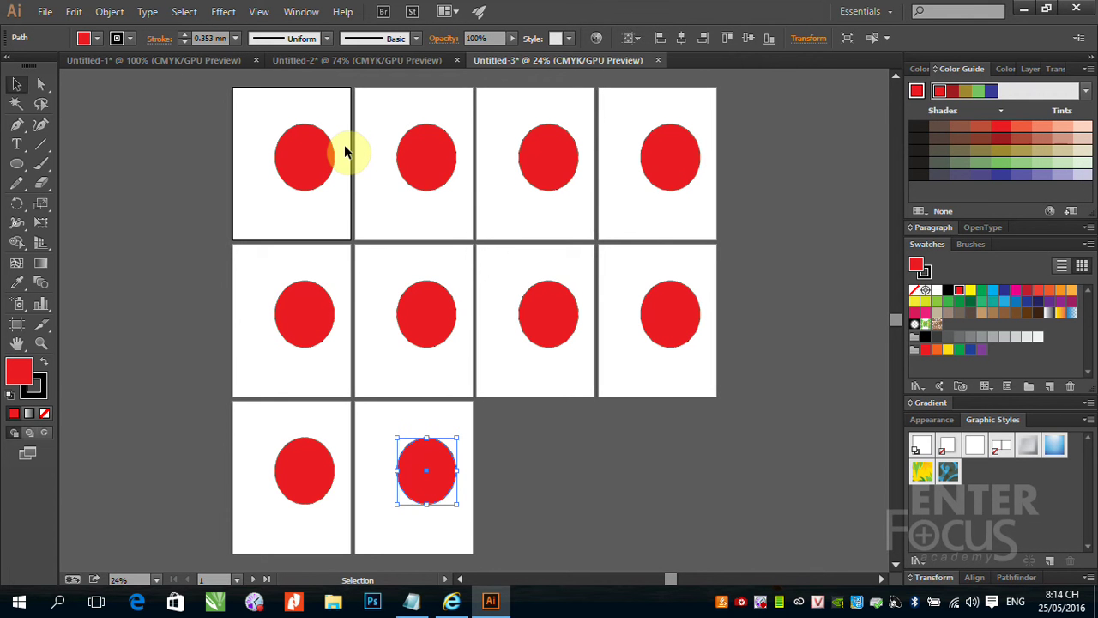
Switch to the Untitled-2 document tab.
left_click(296, 62)
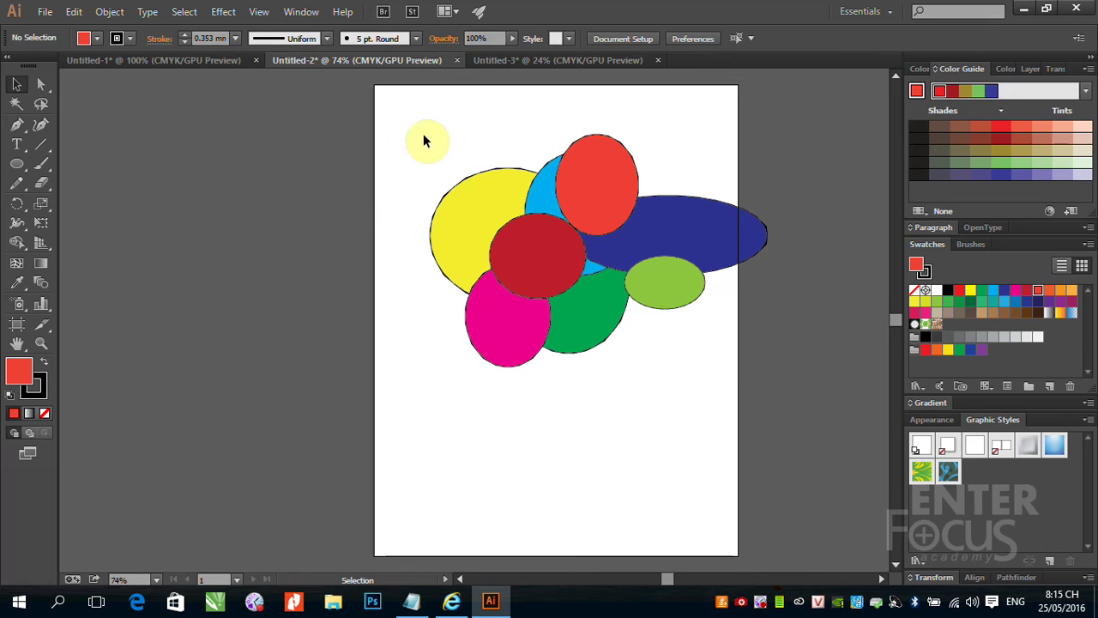
Delete all the overlapping ellipses and draw one red-filled circle near the page centre.
left_click_drag(412, 128, 829, 429)
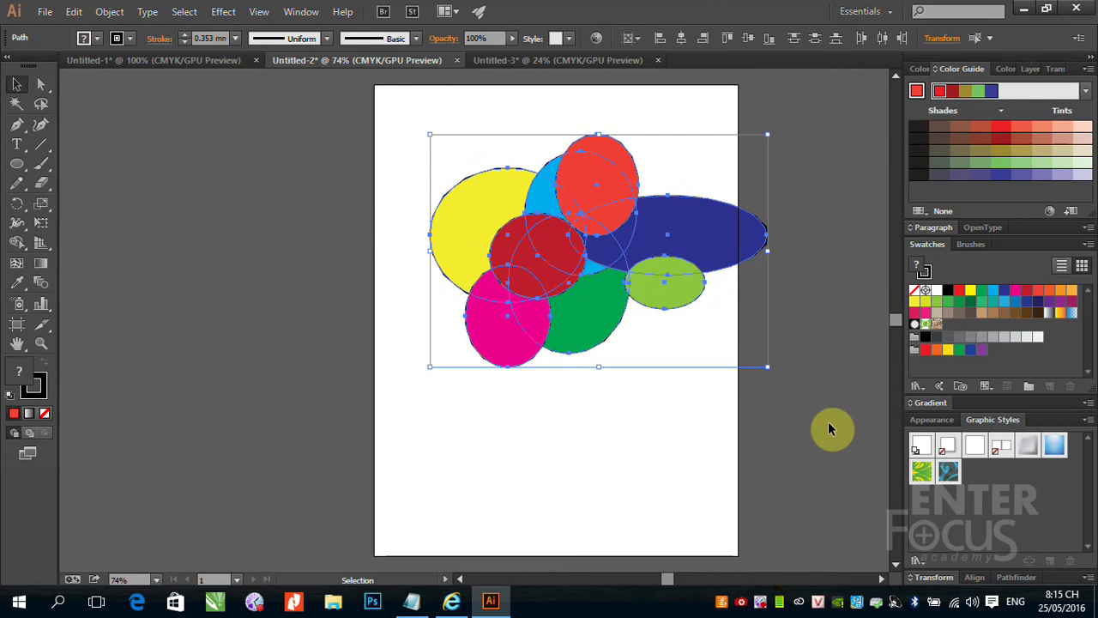
key("Delete")
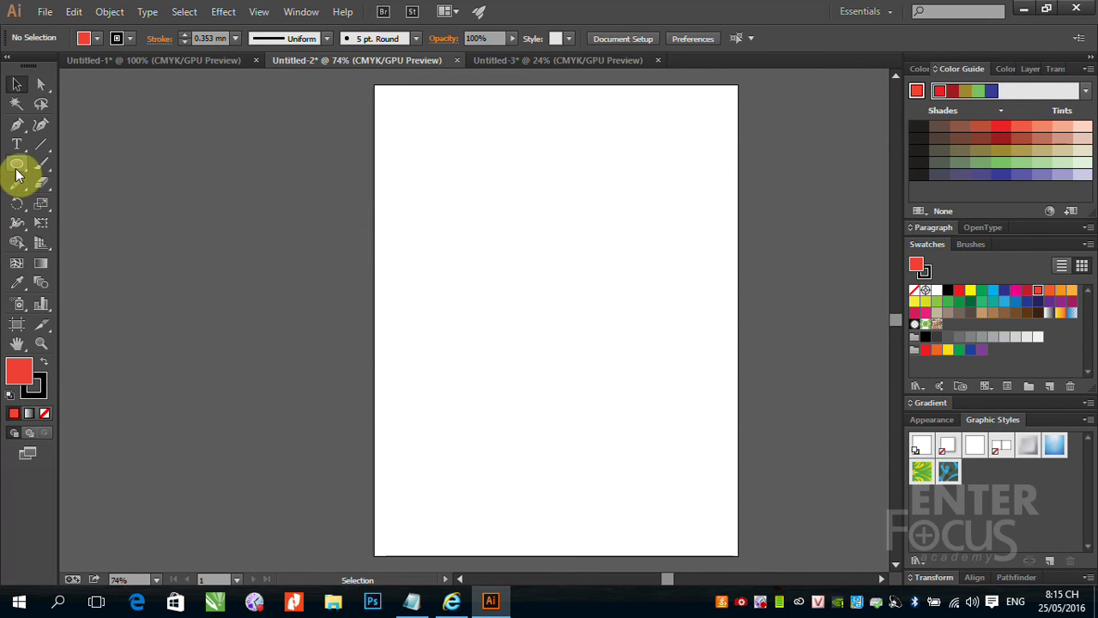
mouse_move(453, 199)
left_mouse_down()
mouse_move(611, 367)
mouse_move(624, 368)
left_mouse_up()
left_click(17, 164)
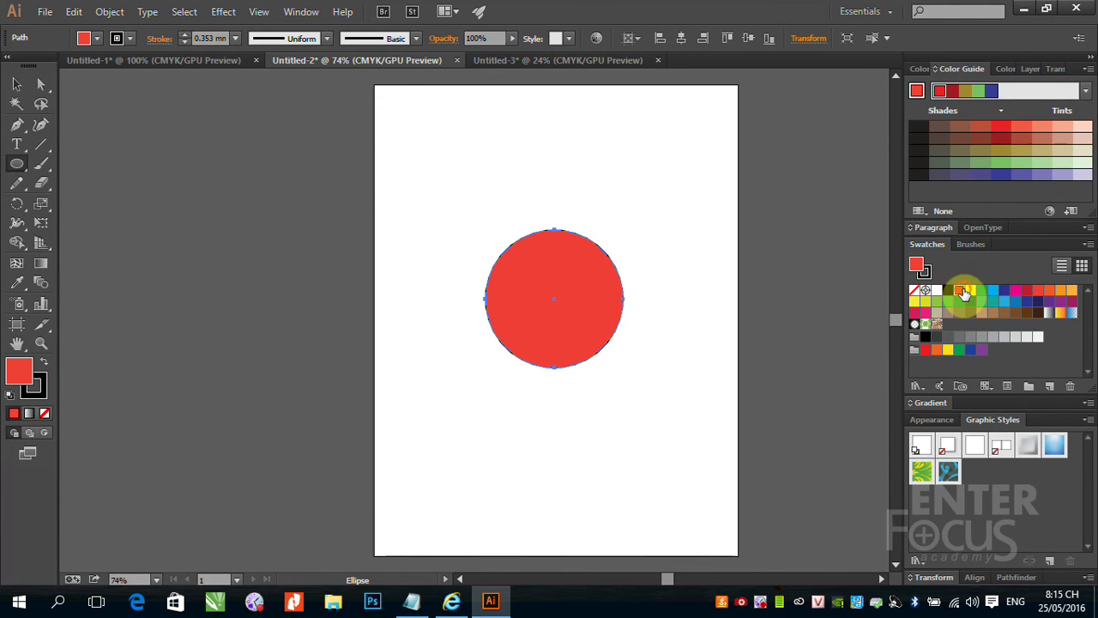
left_click(962, 290)
left_click(16, 84)
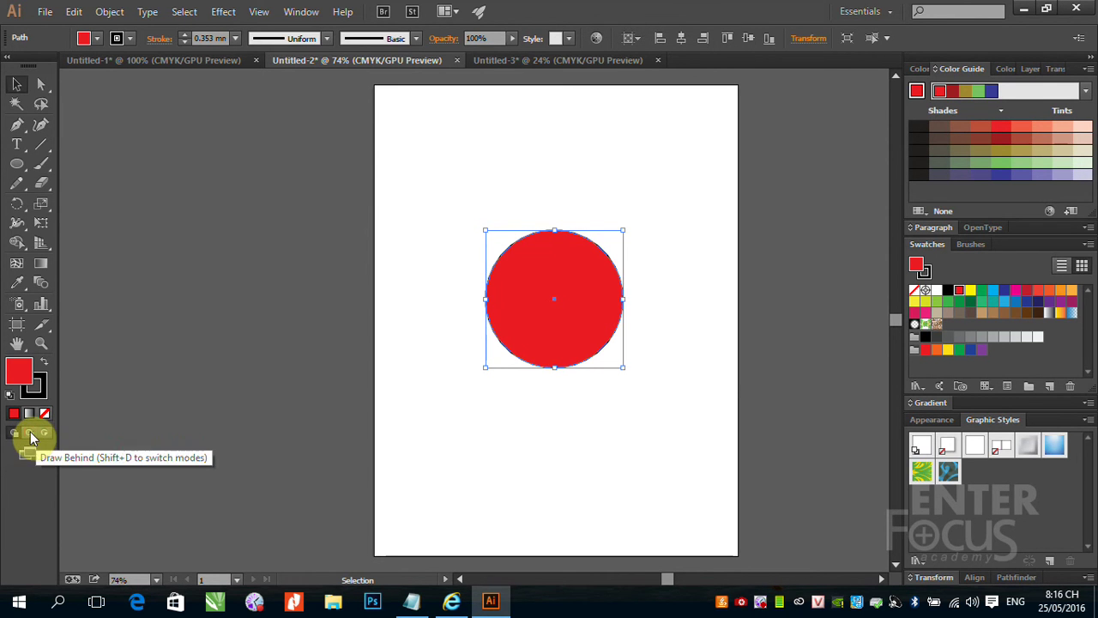
In Draw Behind mode, draw a yellow circle overlapping the red circle's upper right.
left_click(30, 431)
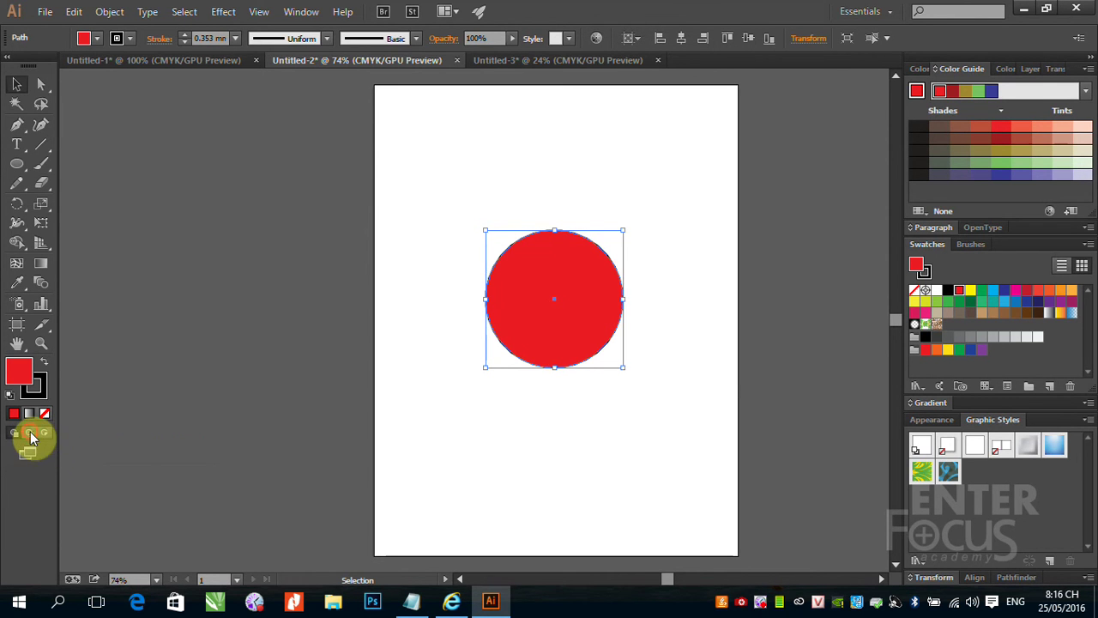
left_click(19, 168)
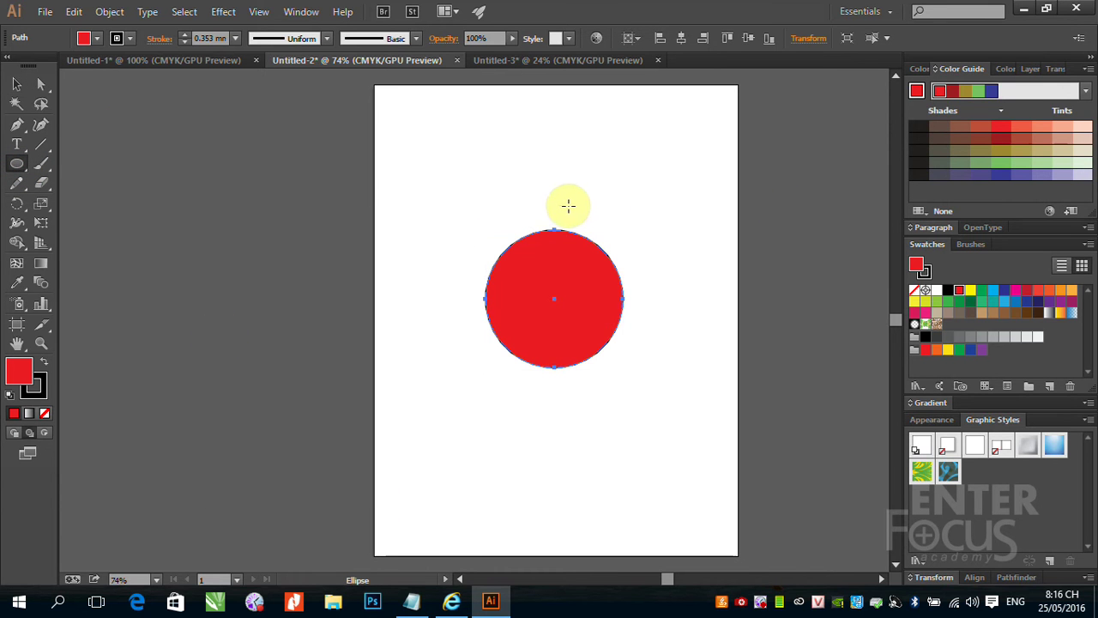
left_click_drag(559, 209, 662, 316)
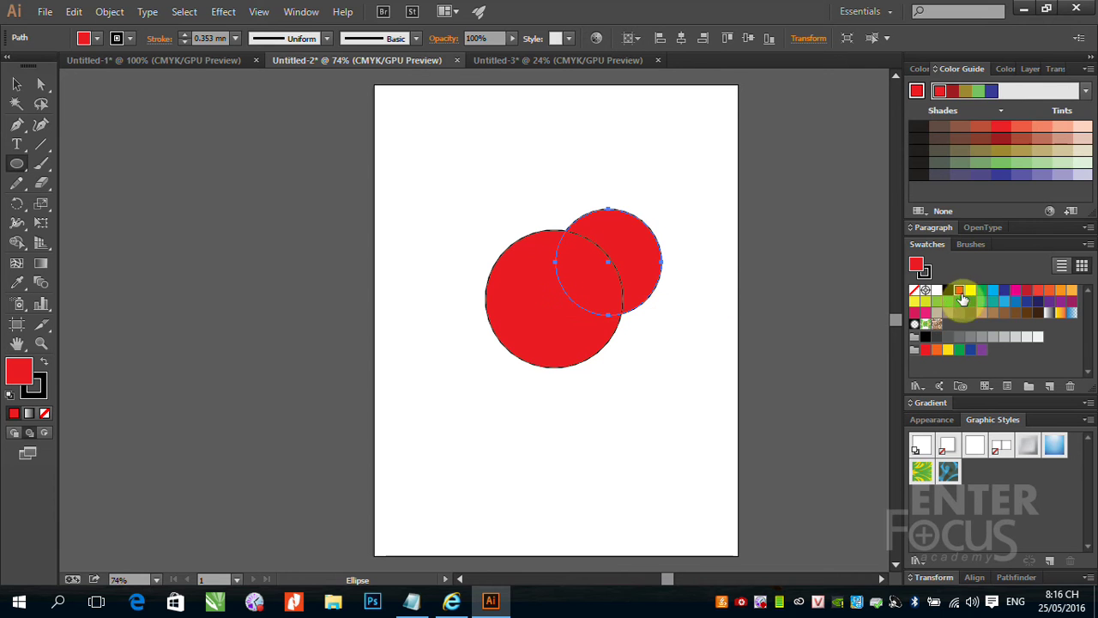
left_click(970, 292)
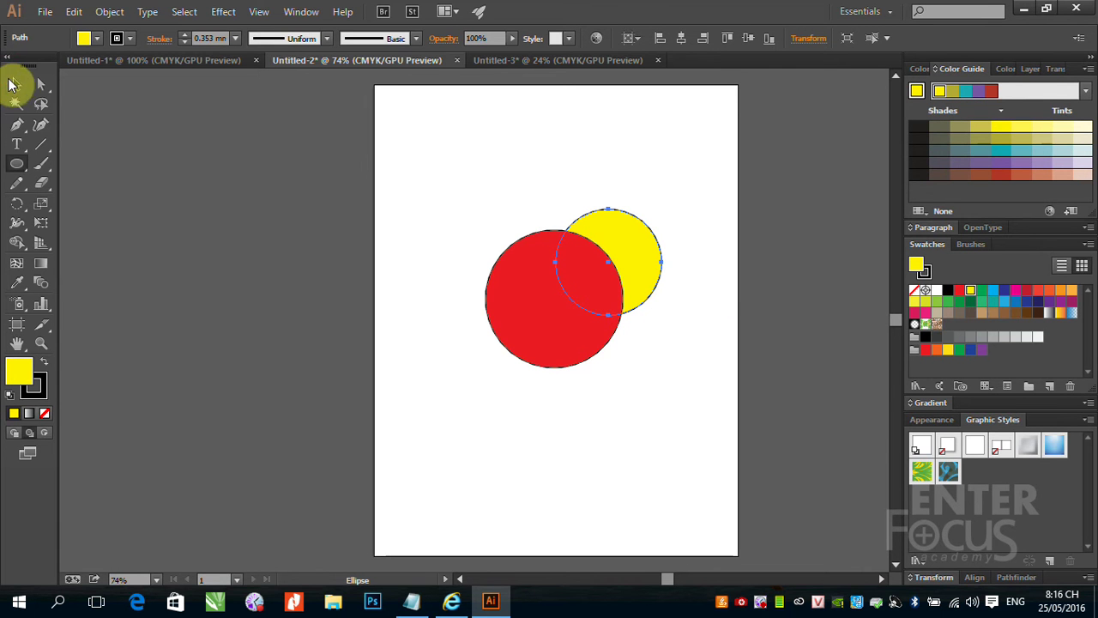
left_click(12, 83)
left_click(671, 353)
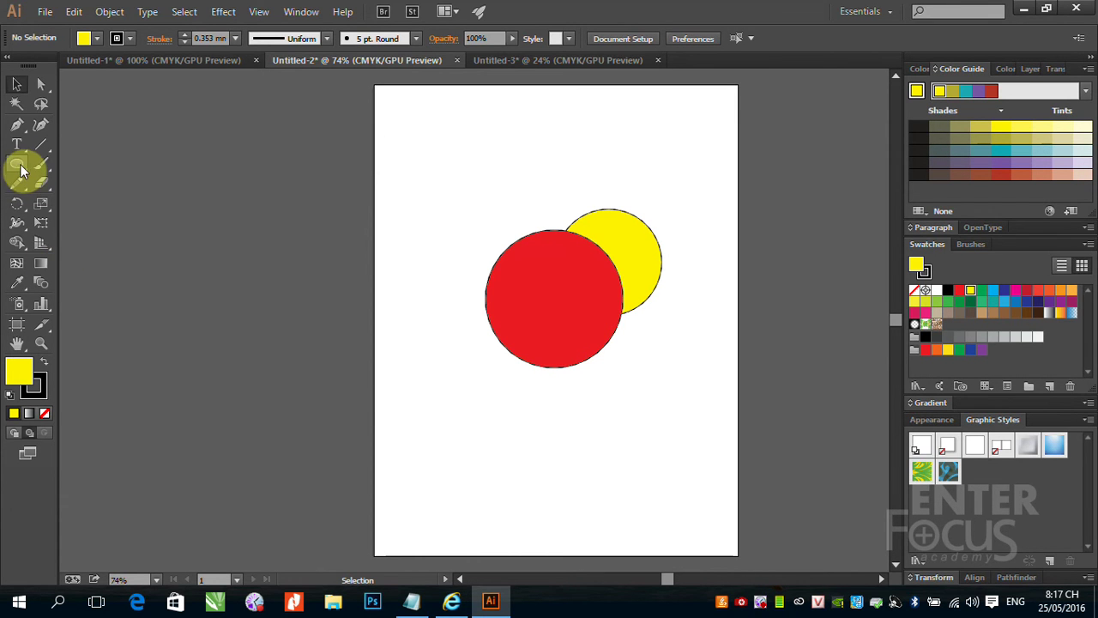
Draw a green circle behind the others, above the red circle.
left_click(247, 214)
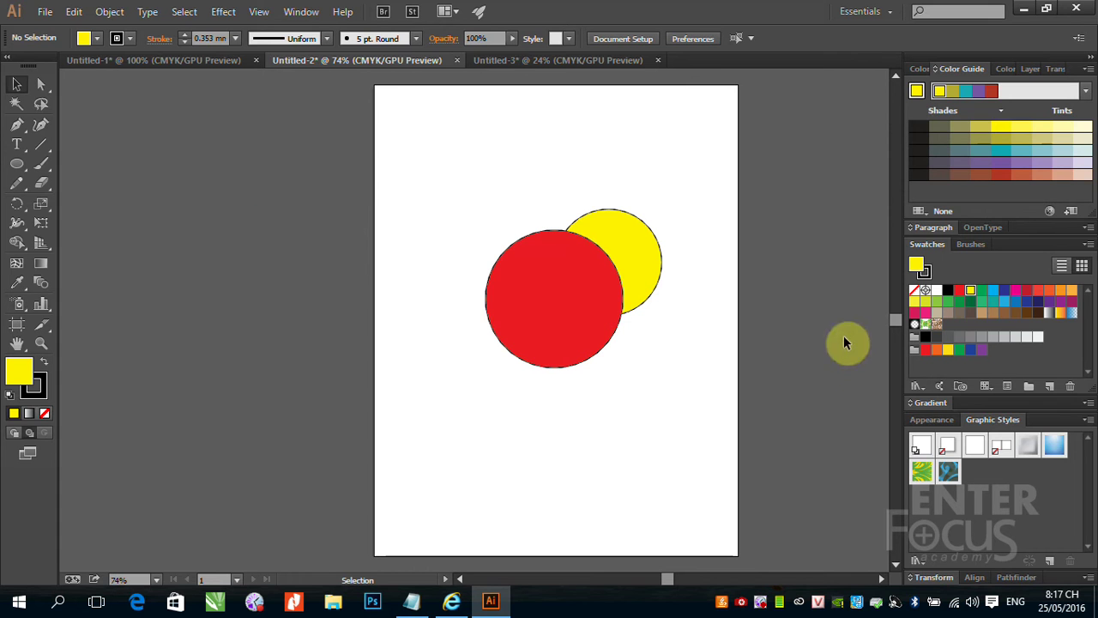
left_click(981, 291)
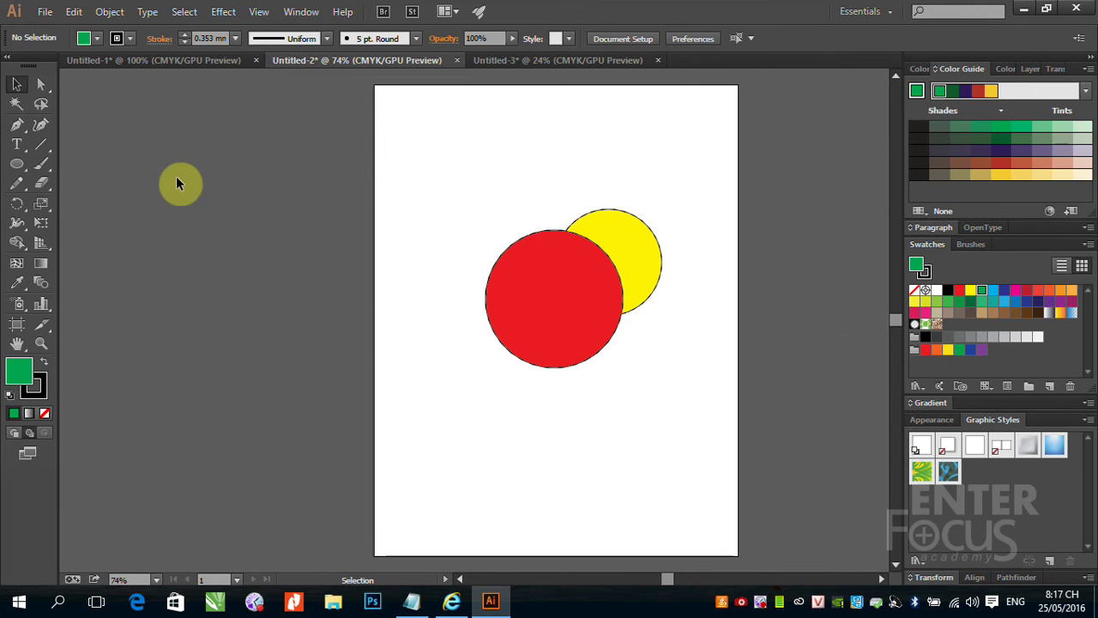
left_click(17, 163)
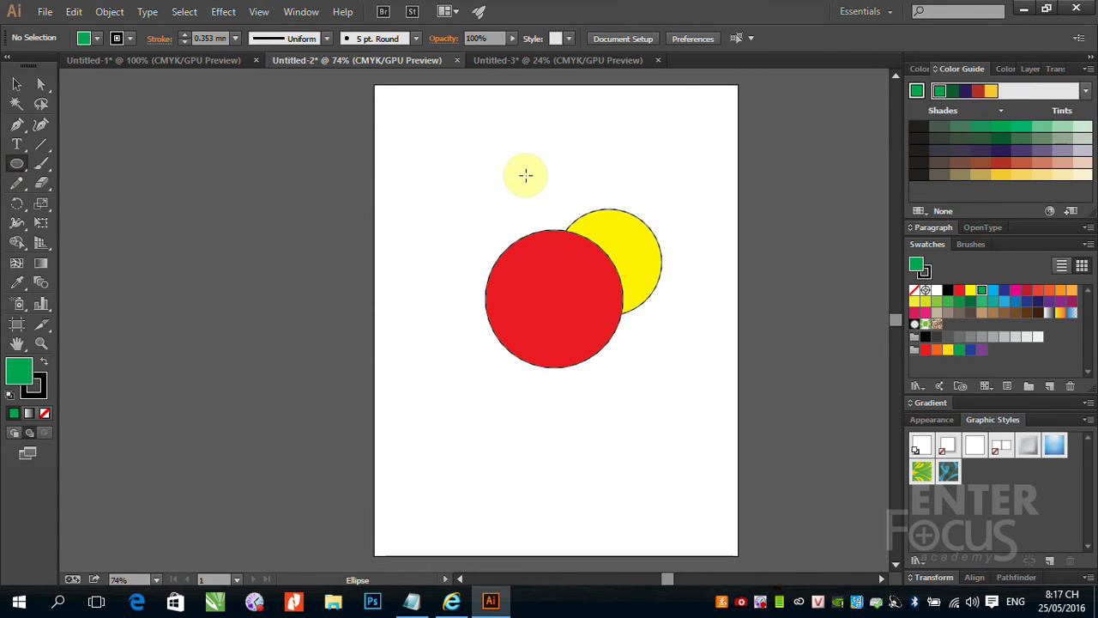
left_click_drag(520, 175, 611, 271)
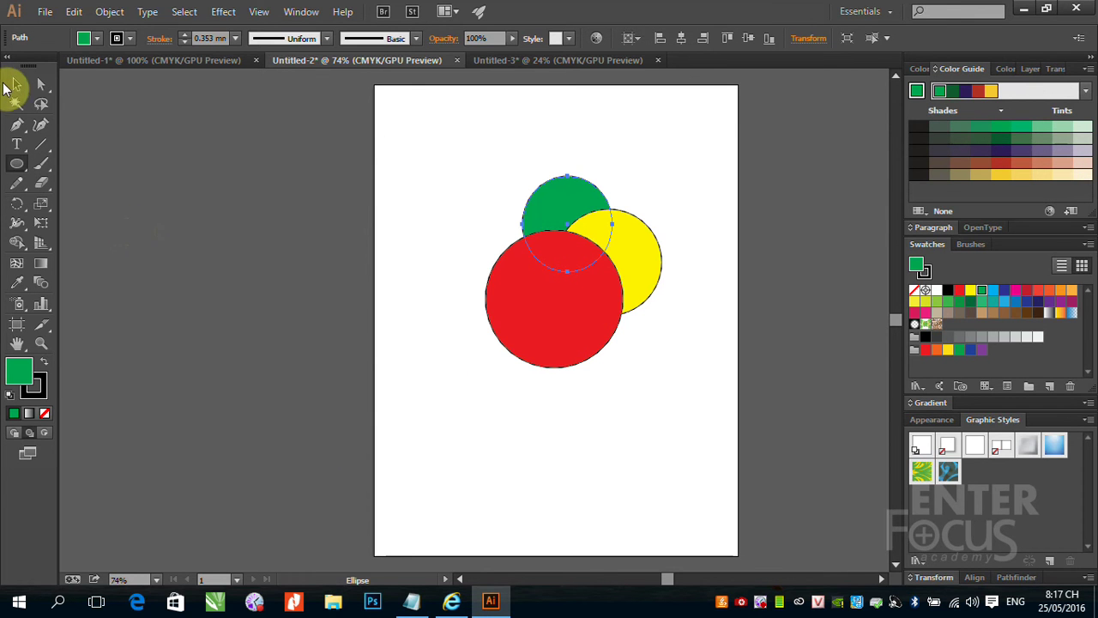
left_click(12, 83)
left_click(264, 269)
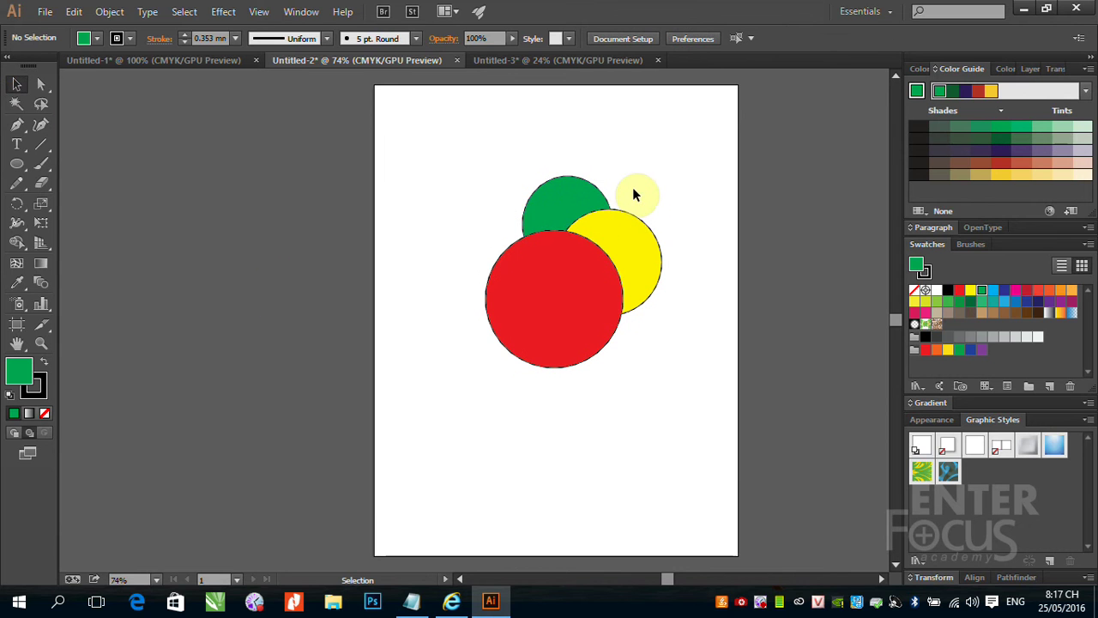
Draw a magenta circle at the yellow circle's upper right and nudge it left.
left_click(1014, 290)
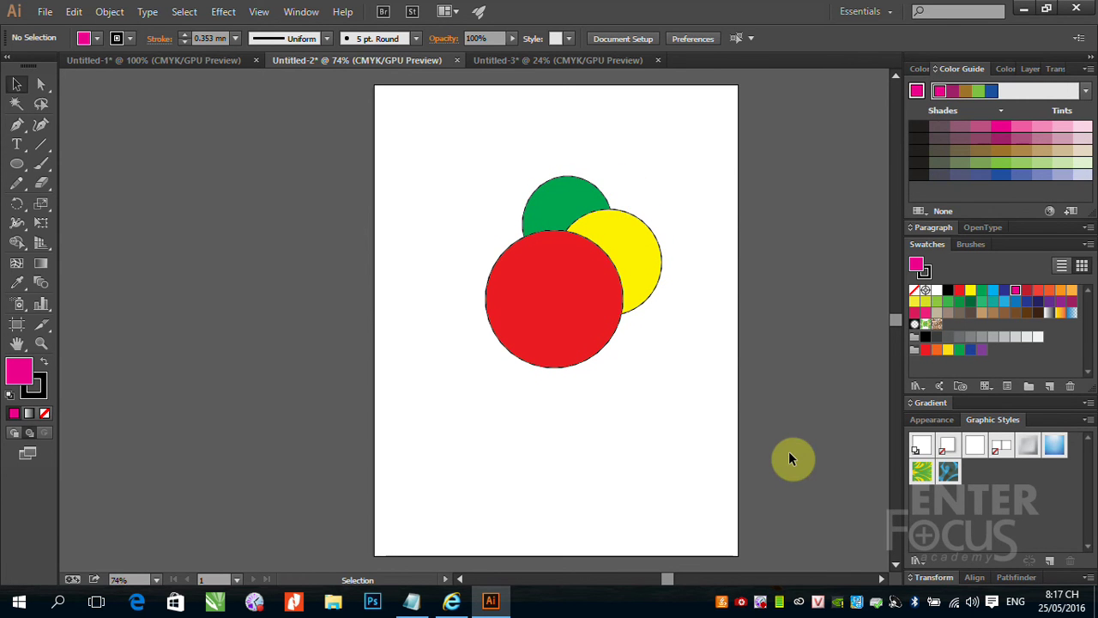
left_click(626, 247)
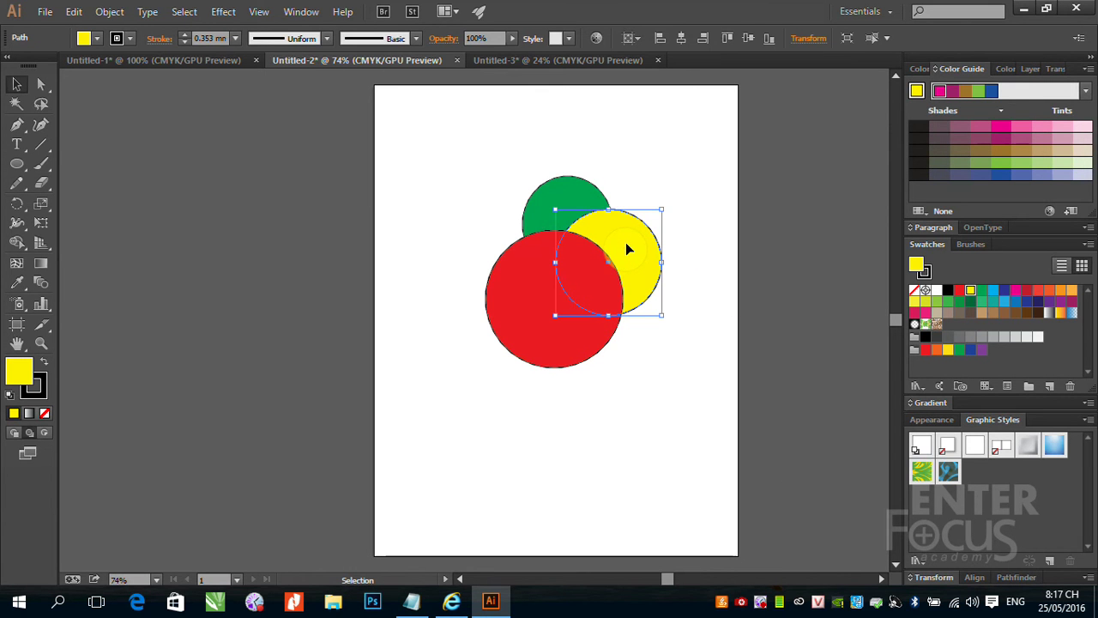
left_click(16, 167)
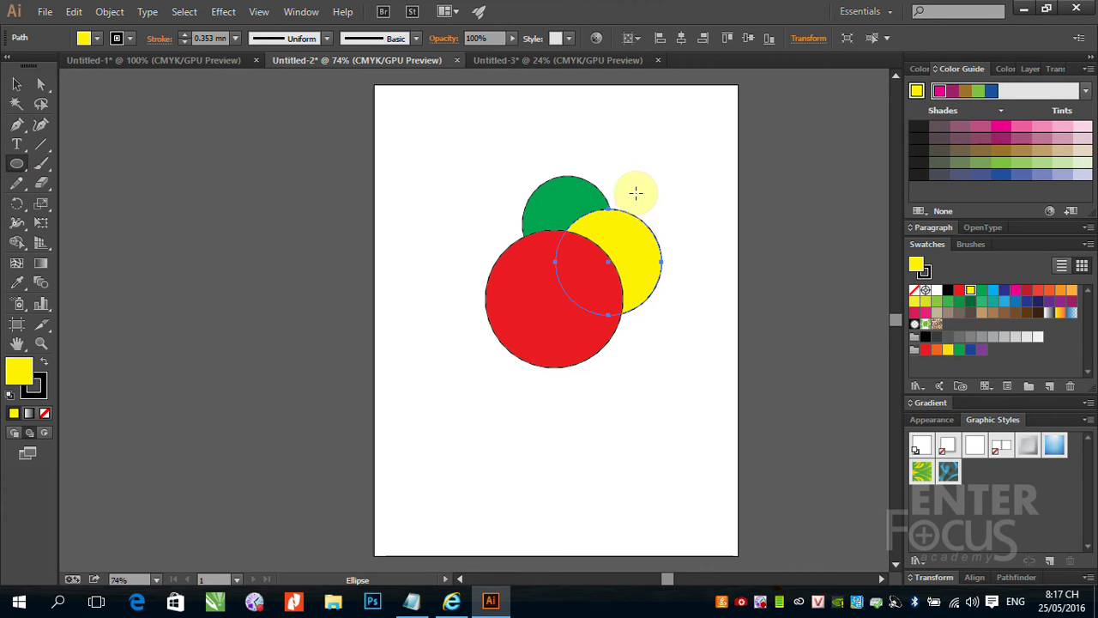
left_click_drag(612, 186, 701, 275)
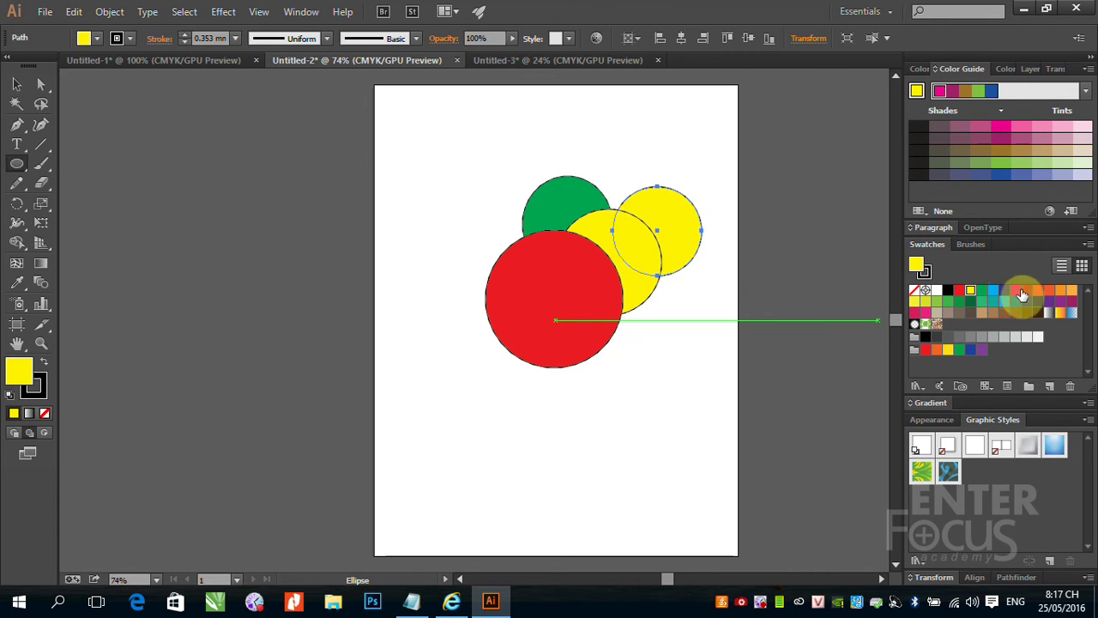
left_click(1016, 291)
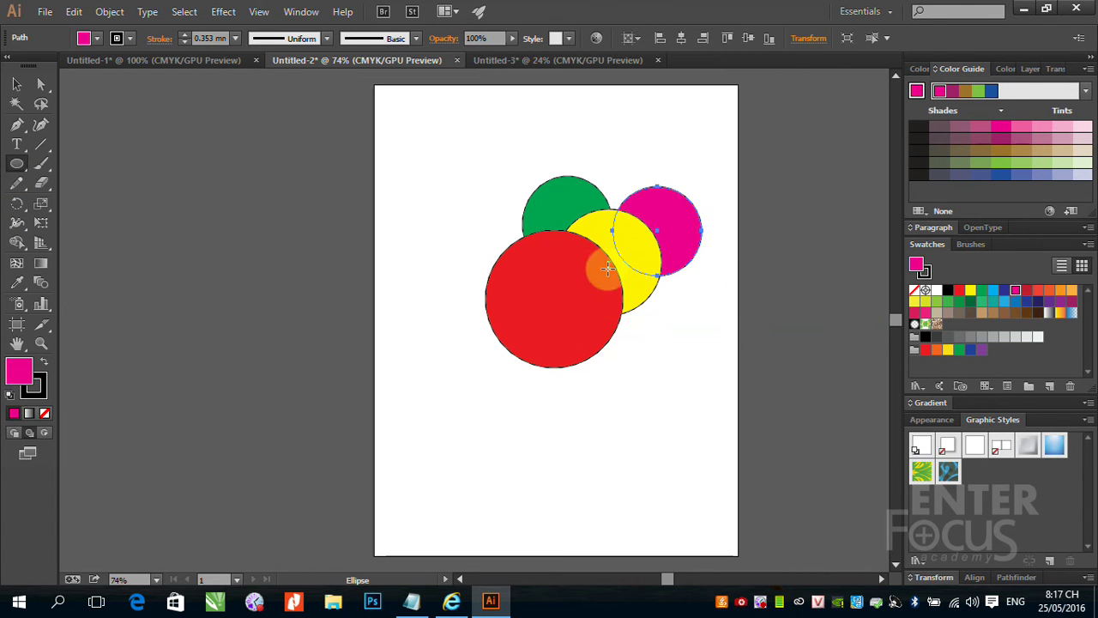
left_click(16, 85)
left_click(549, 147)
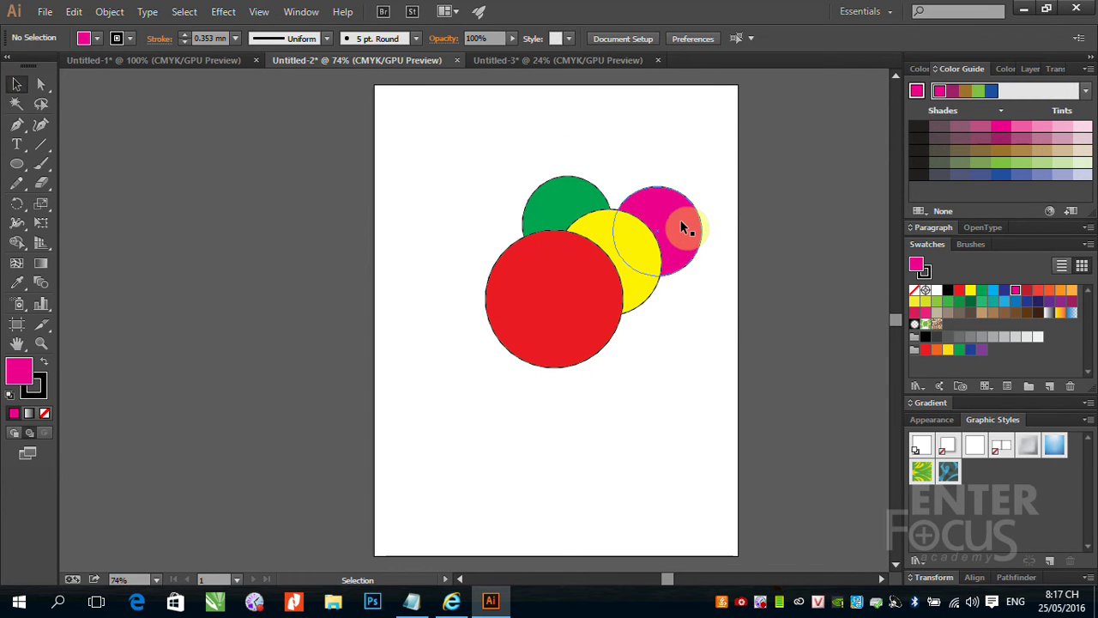
left_click_drag(680, 224, 643, 221)
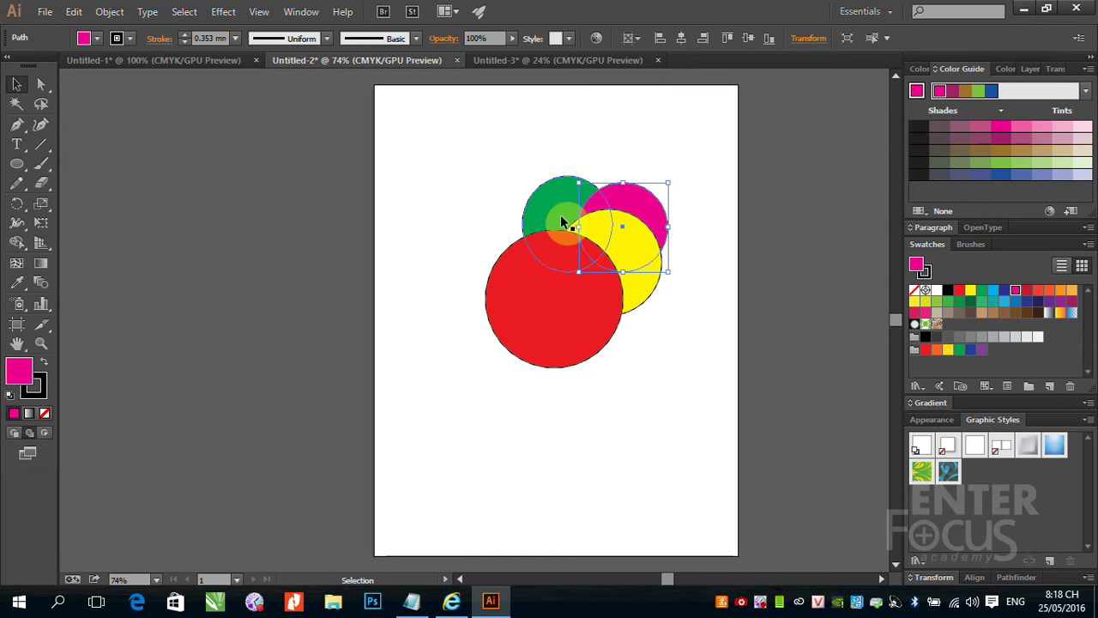
left_click(440, 166)
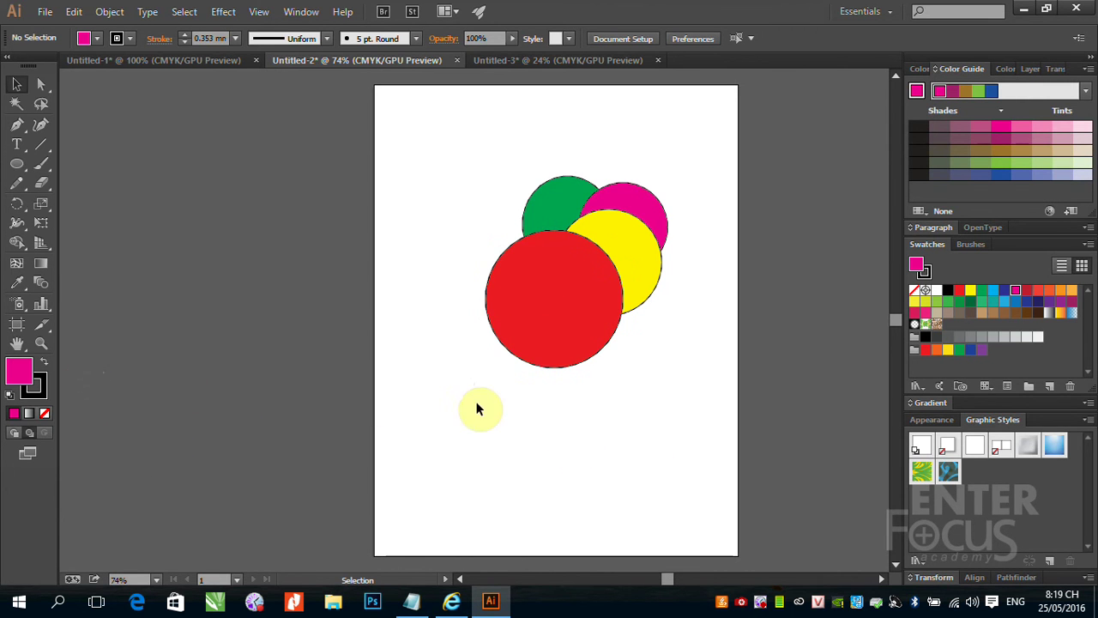
left_click(532, 337)
Drag the red circle down-left away from the others and switch to Draw Inside mode.
left_click_drag(537, 330, 447, 371)
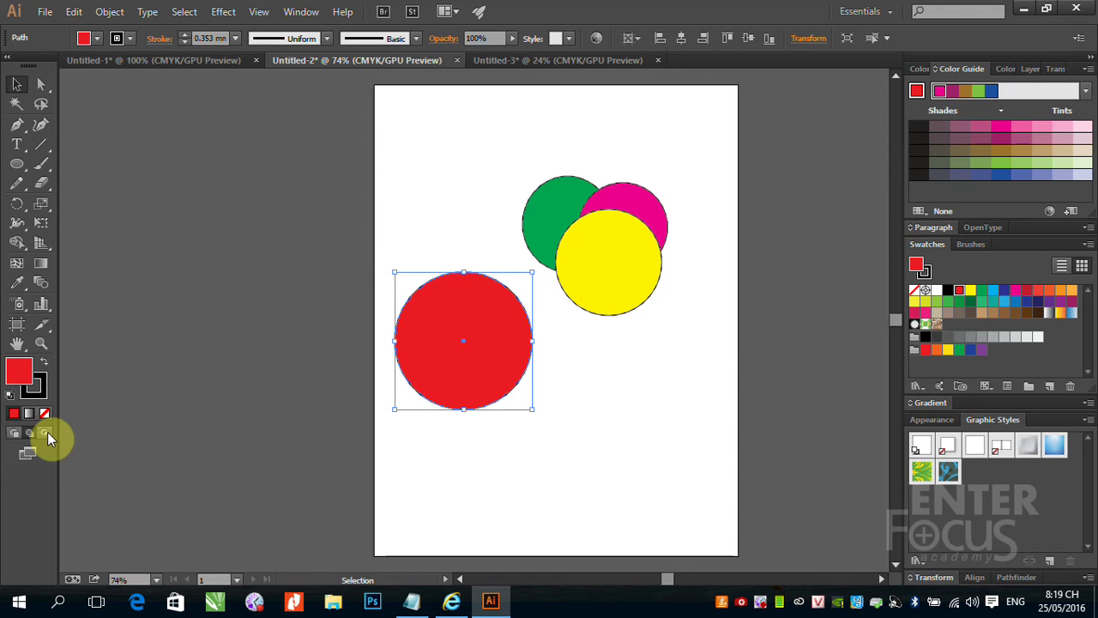
left_click(47, 433)
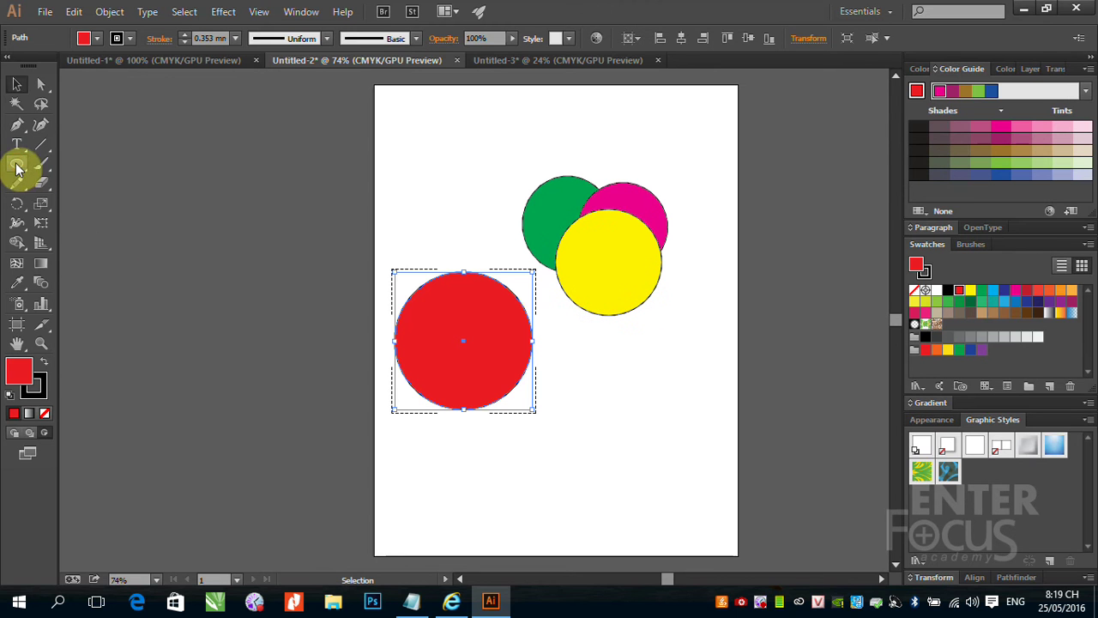
Draw a star, fill it orange, and centre it inside the red circle as a clip.
left_click(17, 164)
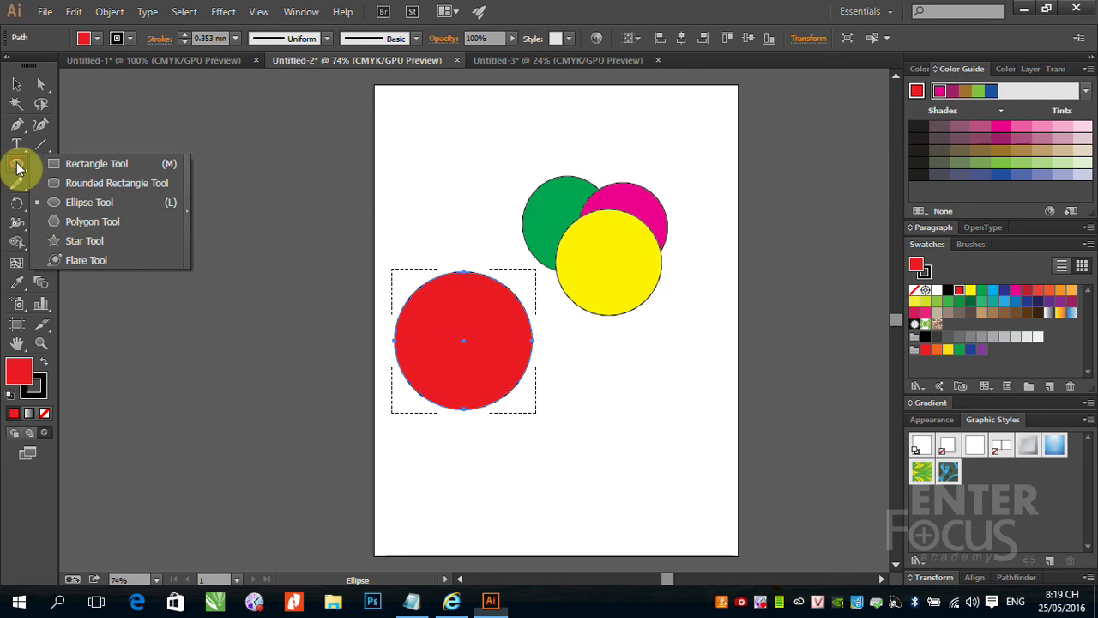
left_click(64, 241)
left_click_drag(431, 229, 472, 314)
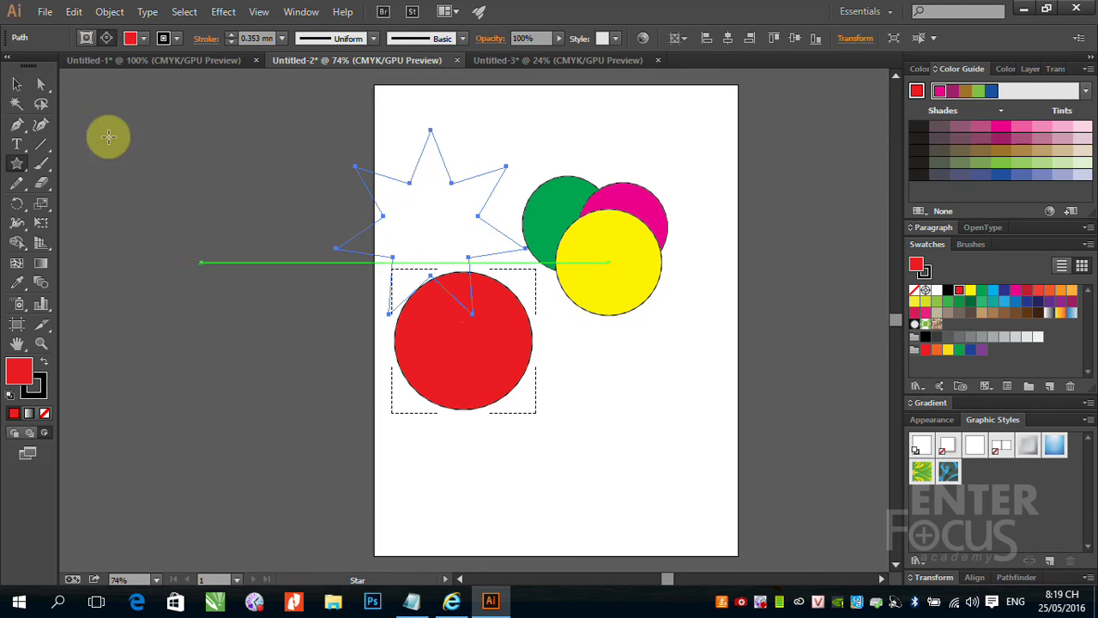
left_click(17, 84)
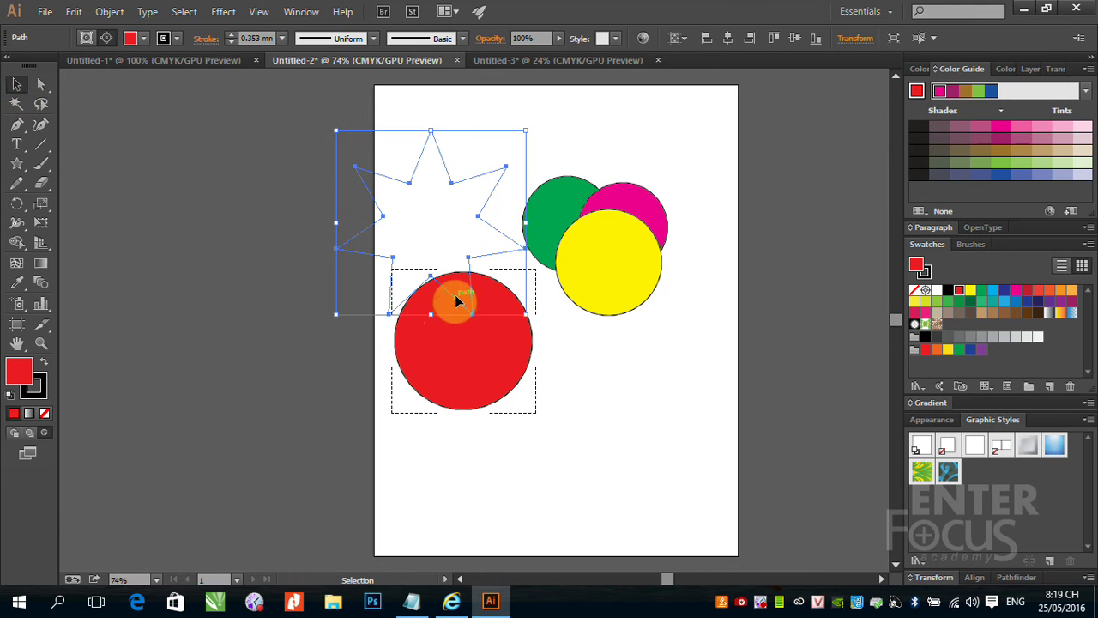
left_click_drag(455, 309, 462, 350)
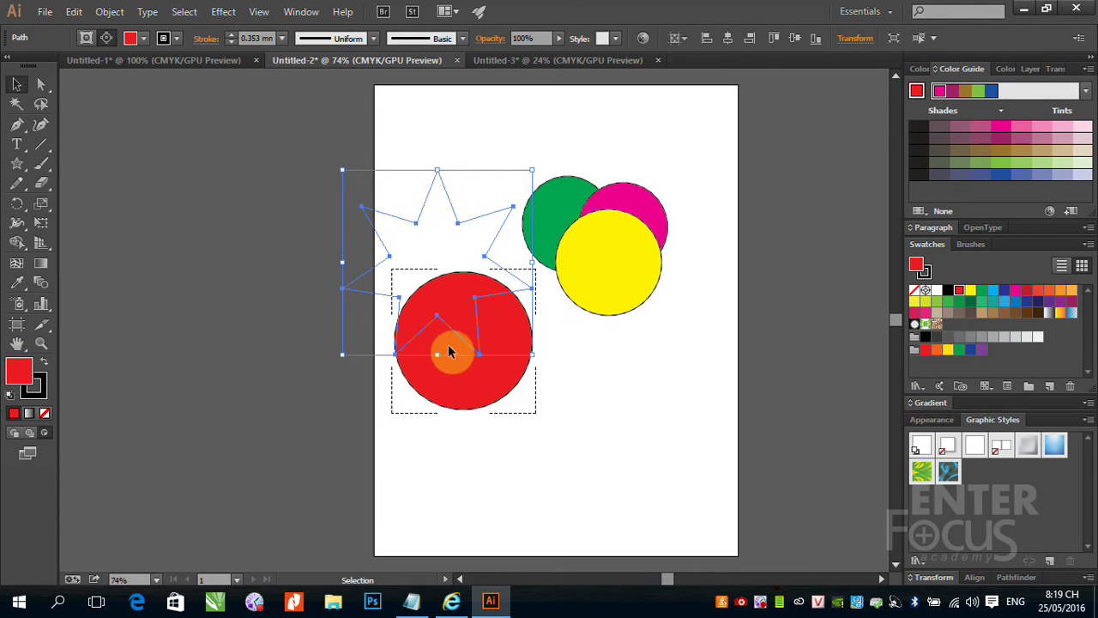
left_click(19, 370)
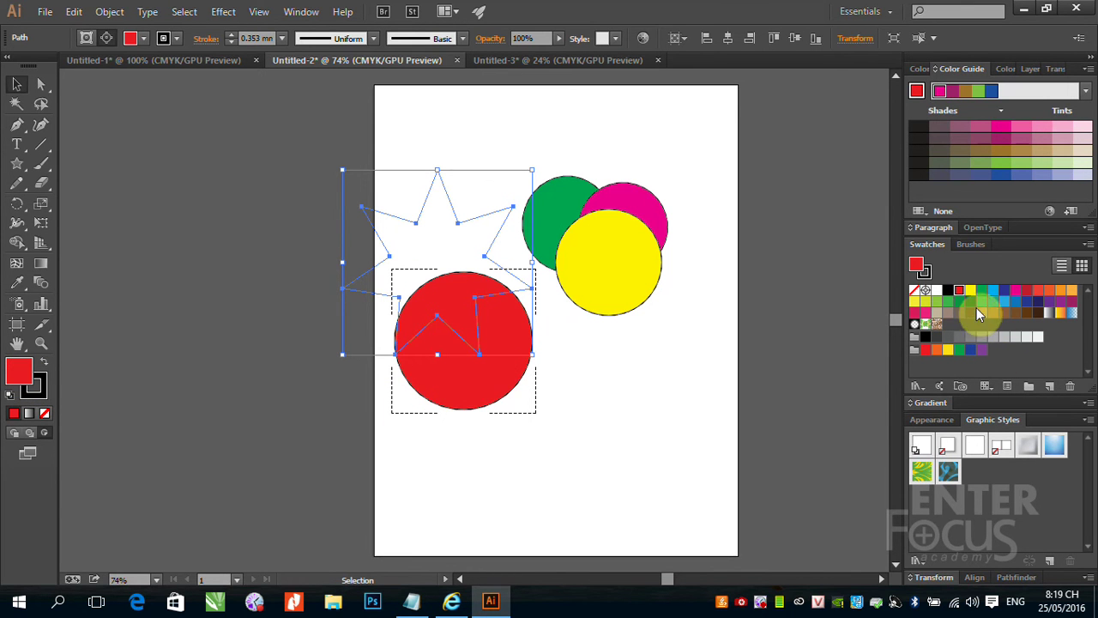
left_click(1071, 293)
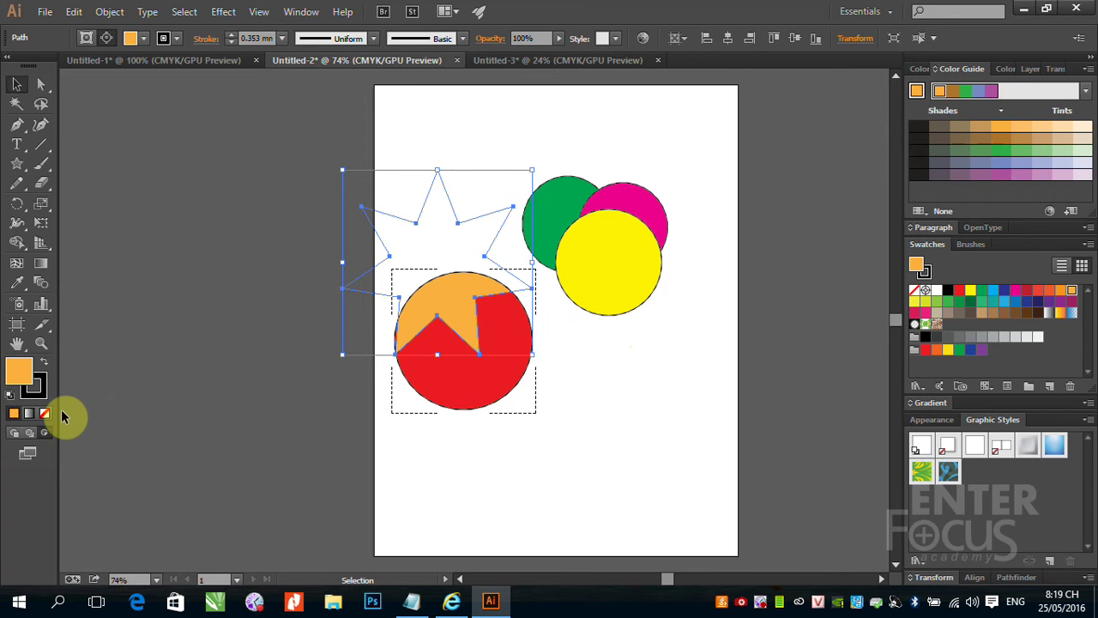
left_click_drag(458, 304, 486, 399)
mouse_move(457, 349)
left_mouse_down()
mouse_move(471, 377)
mouse_move(441, 325)
mouse_move(467, 353)
mouse_move(456, 351)
left_mouse_up()
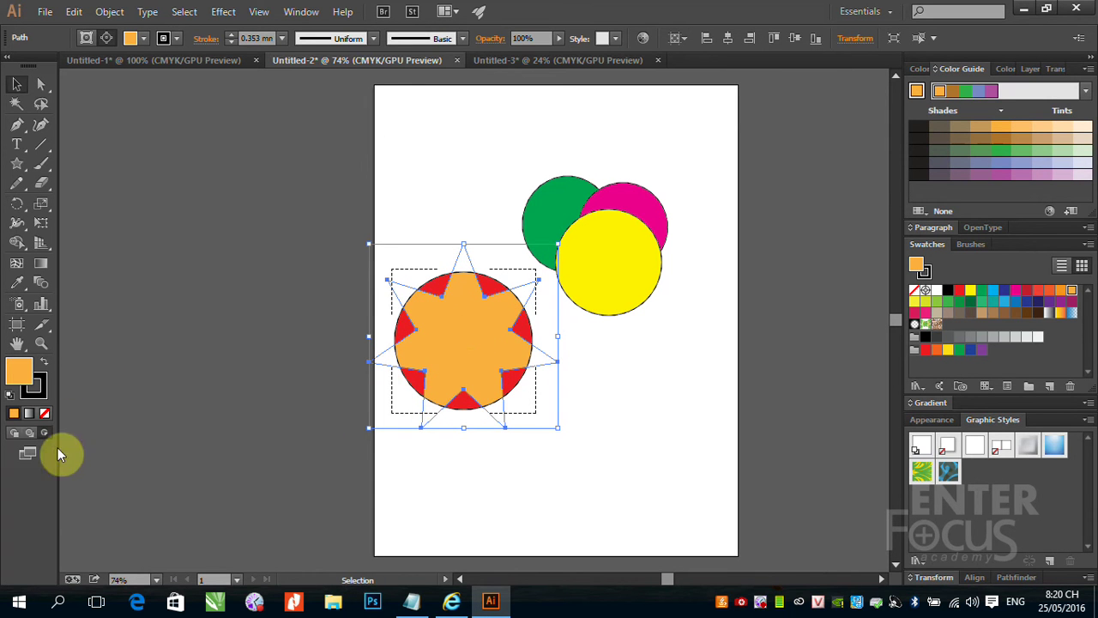
left_click(262, 275)
Move the magenta circle to the top-right and the yellow circle down-right, away from green.
left_click(490, 331)
left_click(609, 400)
left_click(457, 343)
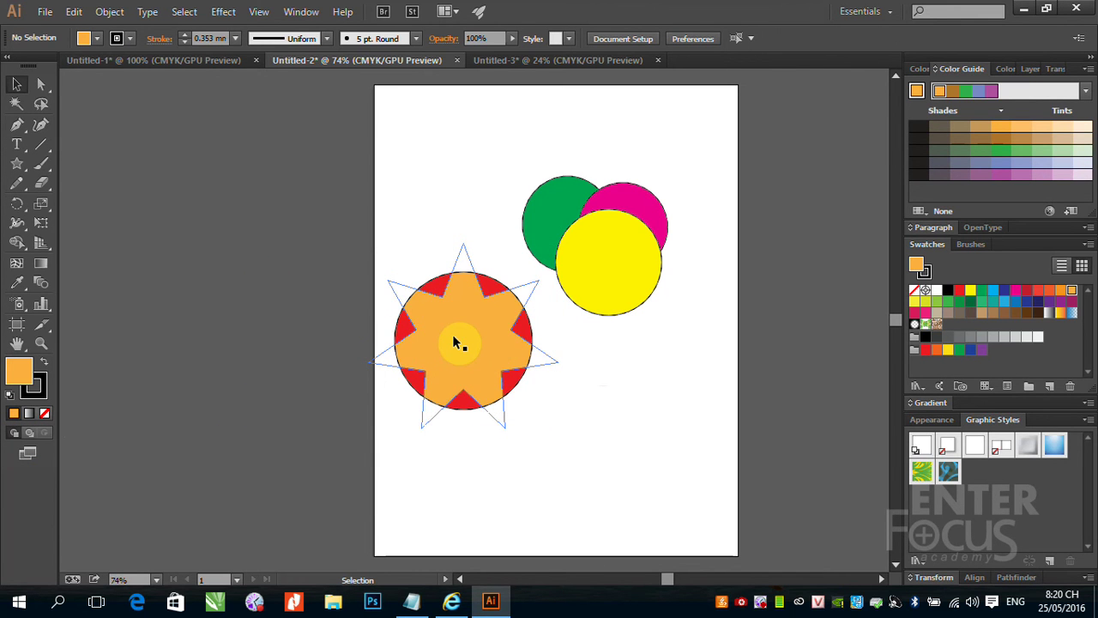
left_click(638, 441)
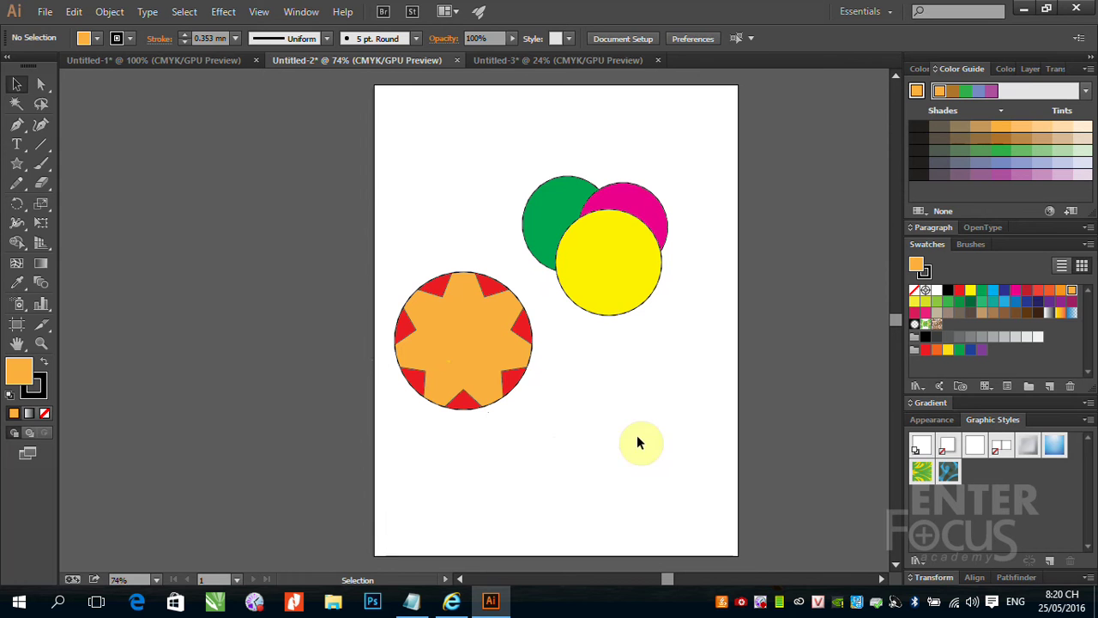
left_click(604, 309)
left_click(540, 208)
left_click(652, 208)
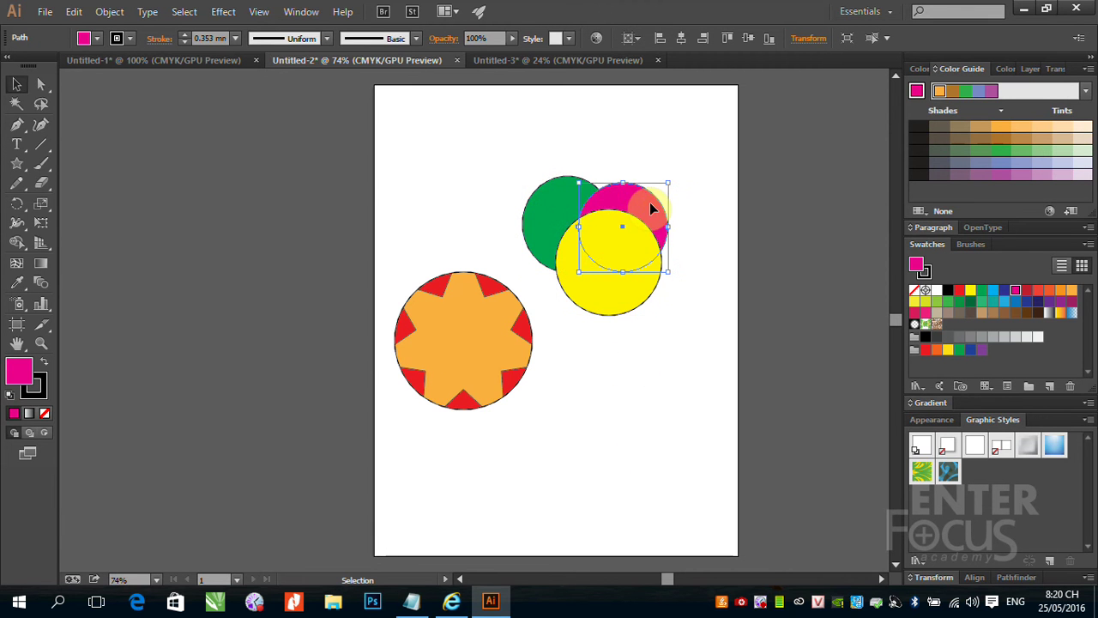
left_click(655, 190)
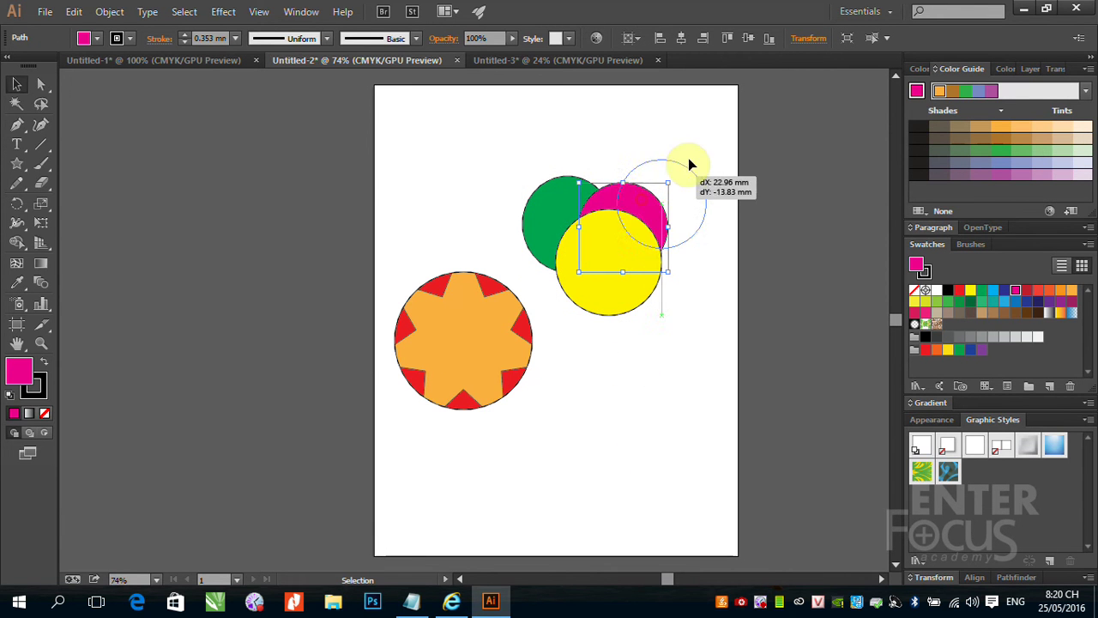
left_click_drag(656, 191, 703, 128)
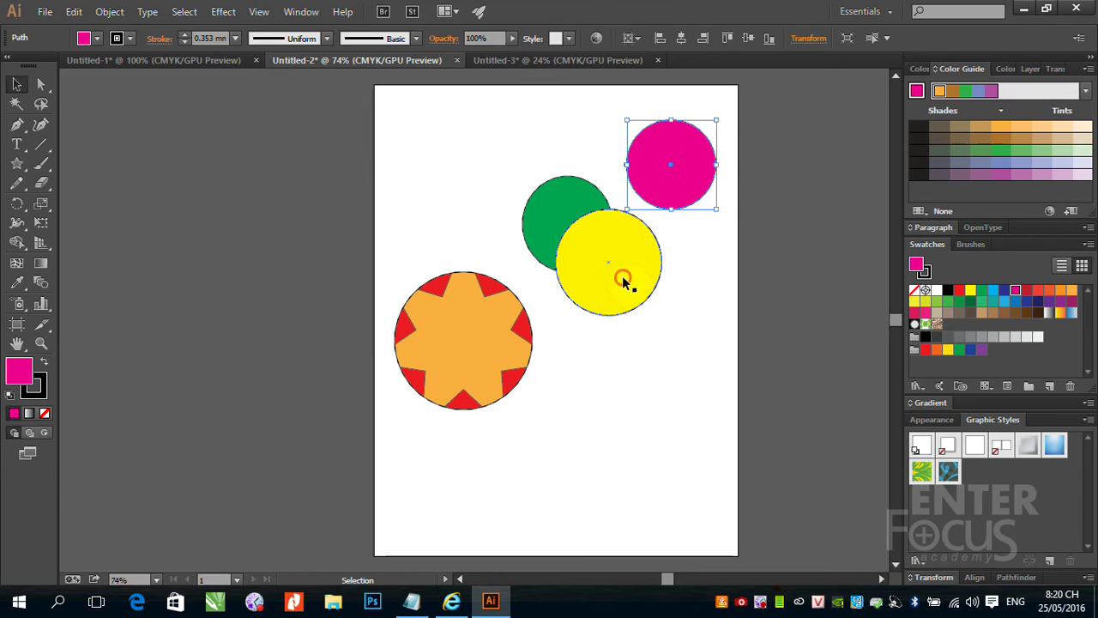
left_click_drag(621, 281, 661, 365)
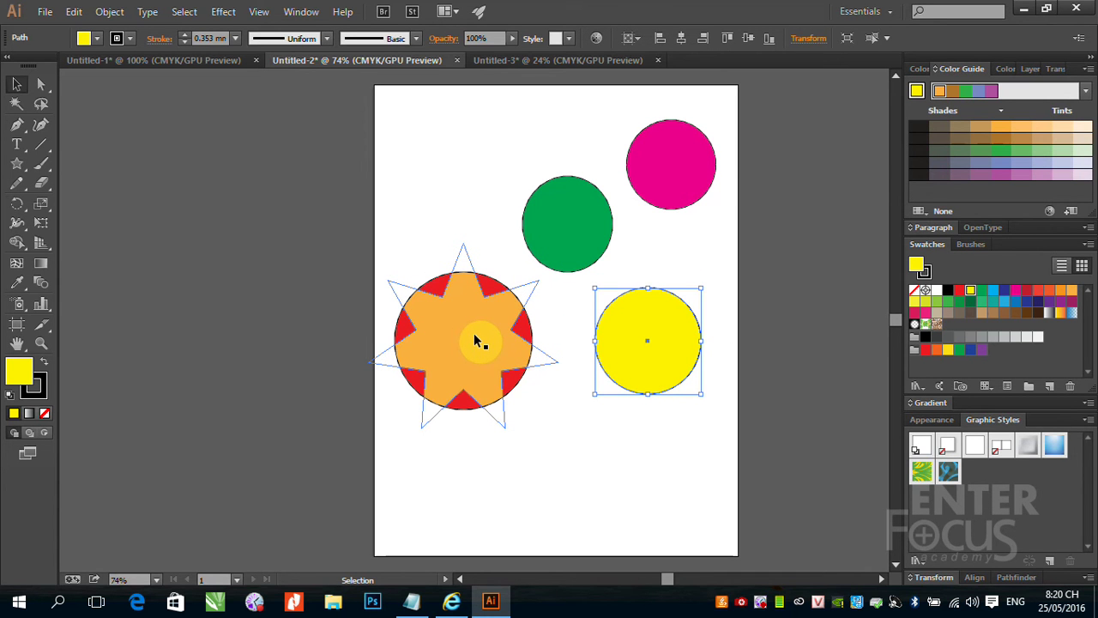
Select the green circle and set the drawing mode to Draw Inside.
left_click(494, 285)
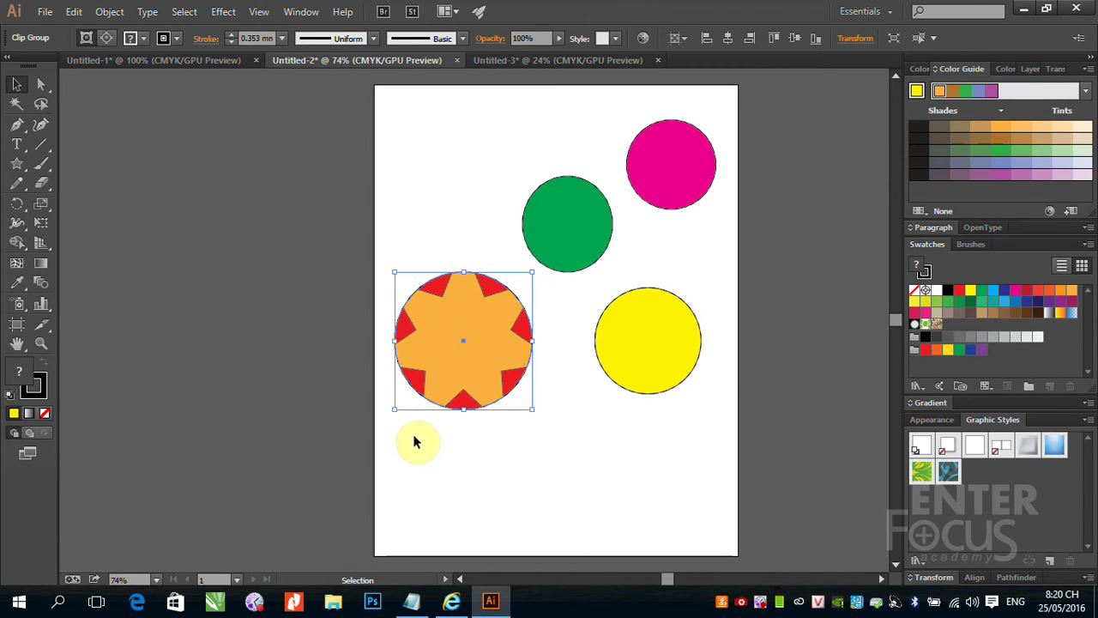
left_click(571, 237)
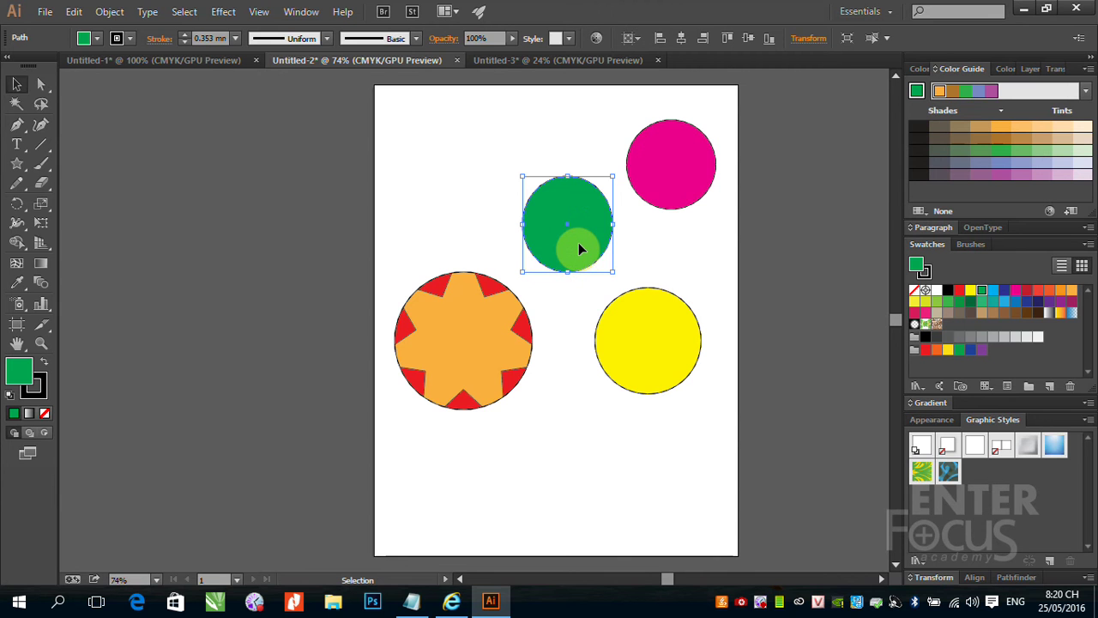
left_click(44, 432)
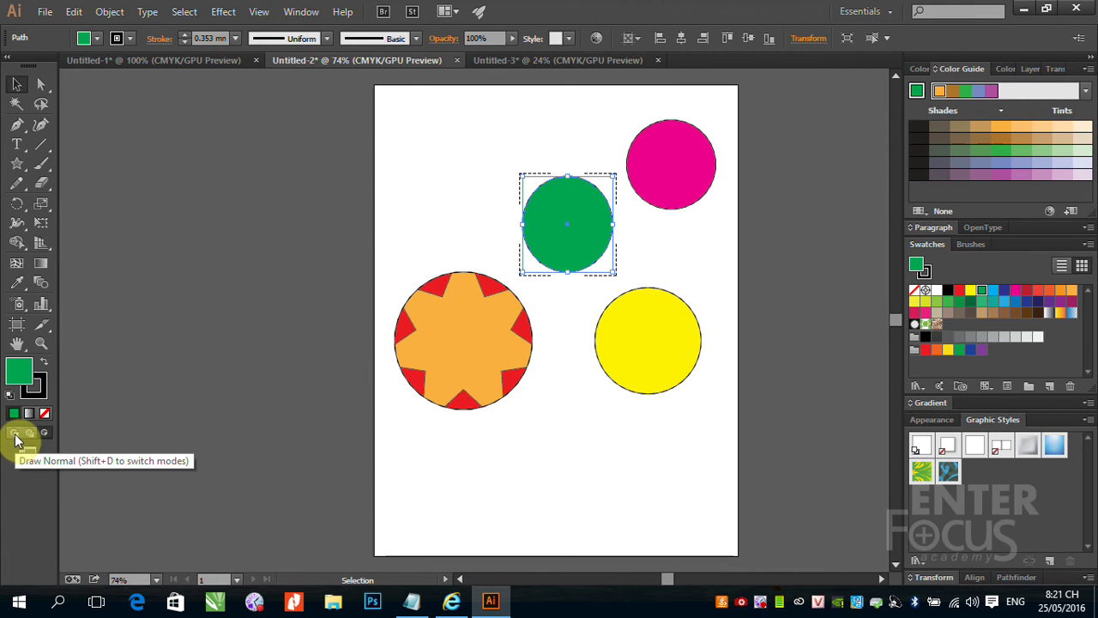
Switch the drawing mode back to Draw Normal.
left_click(15, 436)
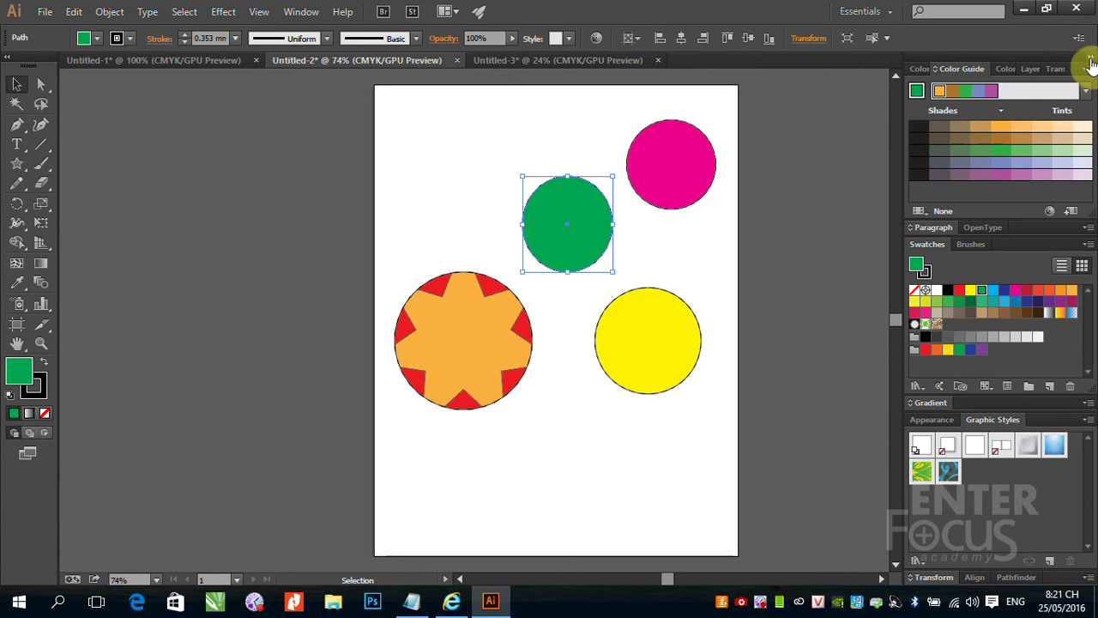
Collapse the dock to icons and open Layers with Layer 1 and its Clip Group expanded.
left_click(1090, 57)
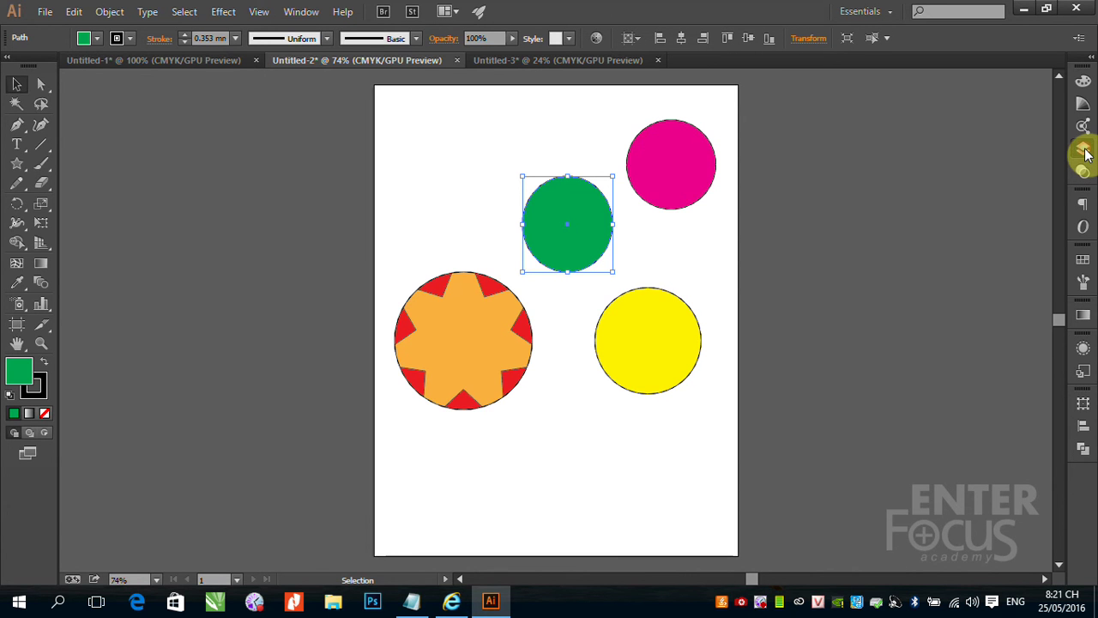
left_click(1085, 152)
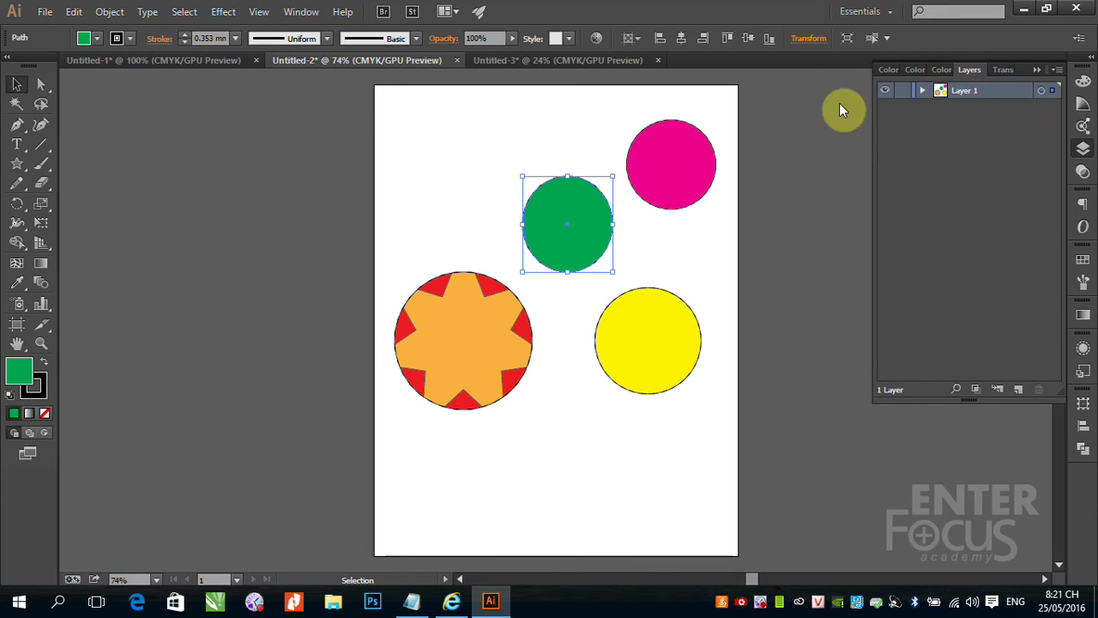
left_click(923, 89)
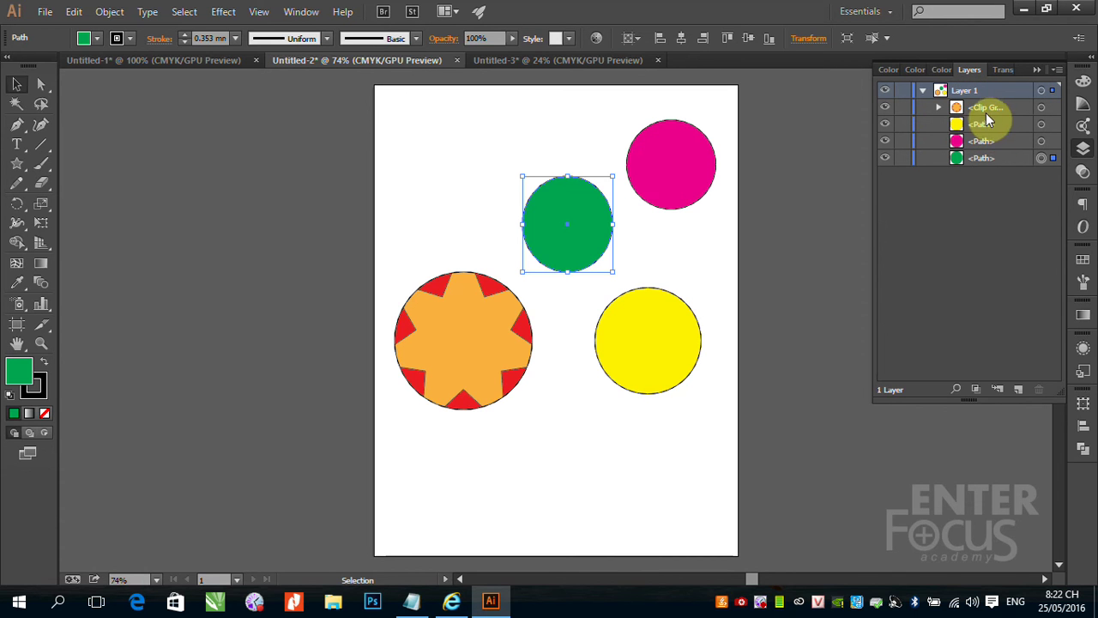
left_click(938, 106)
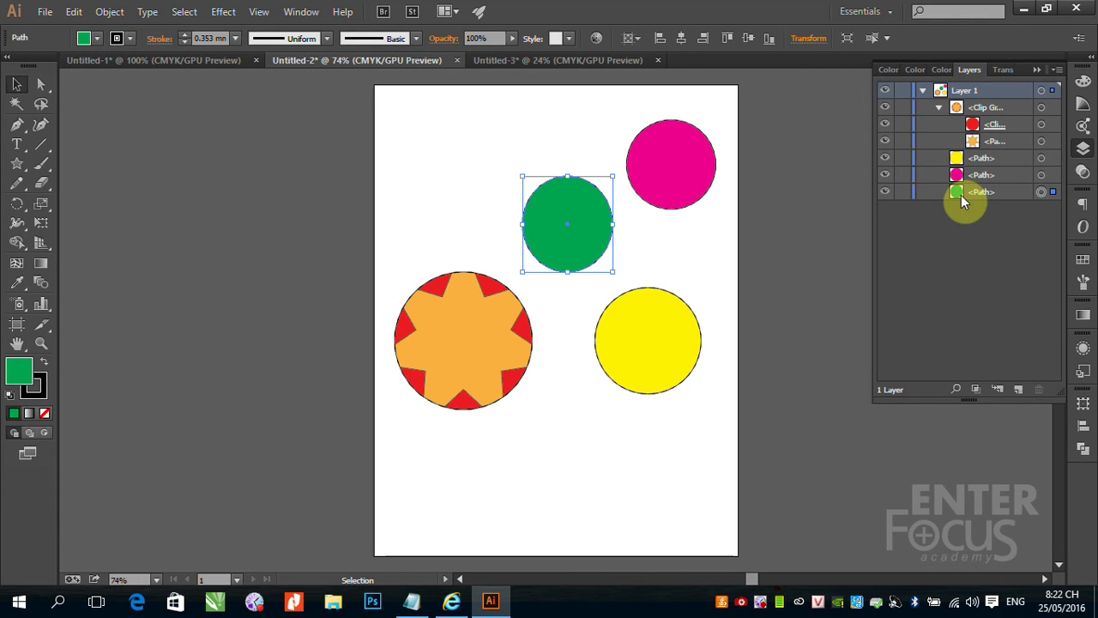
left_click(937, 107)
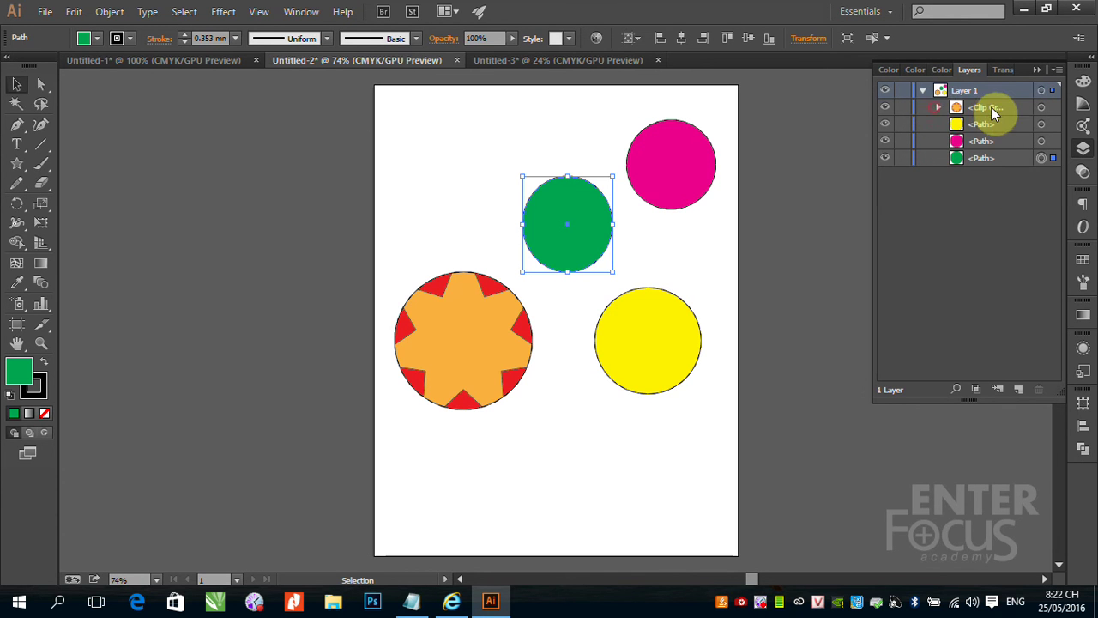
left_click(938, 107)
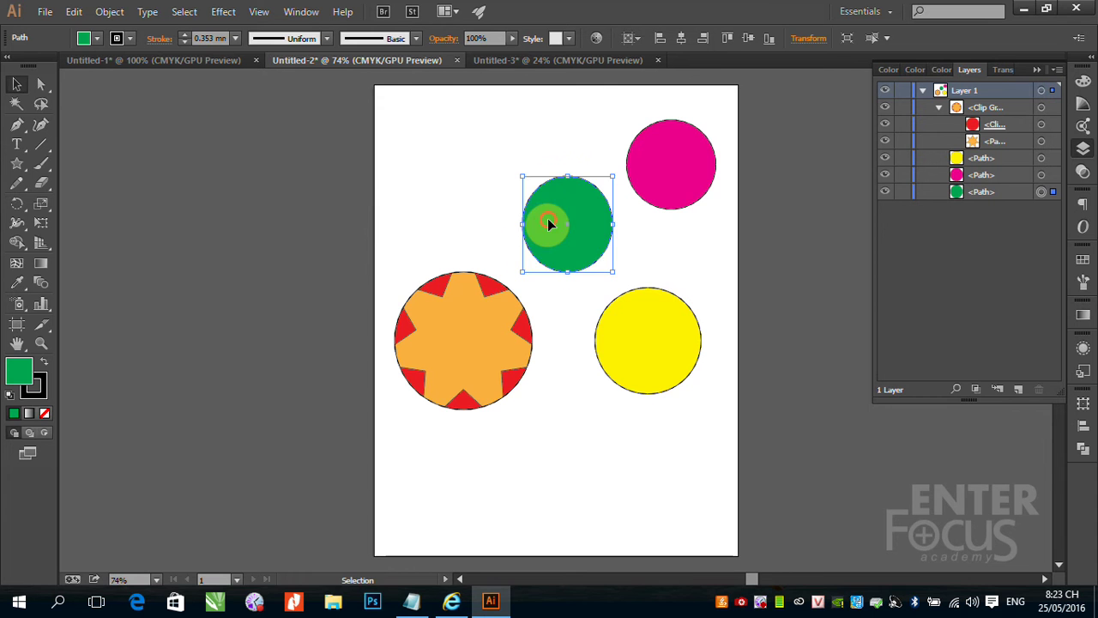
Drag the green, yellow and magenta circles and the star clip group into one overlapping cluster.
left_click_drag(550, 224, 505, 283)
left_click_drag(644, 331, 576, 301)
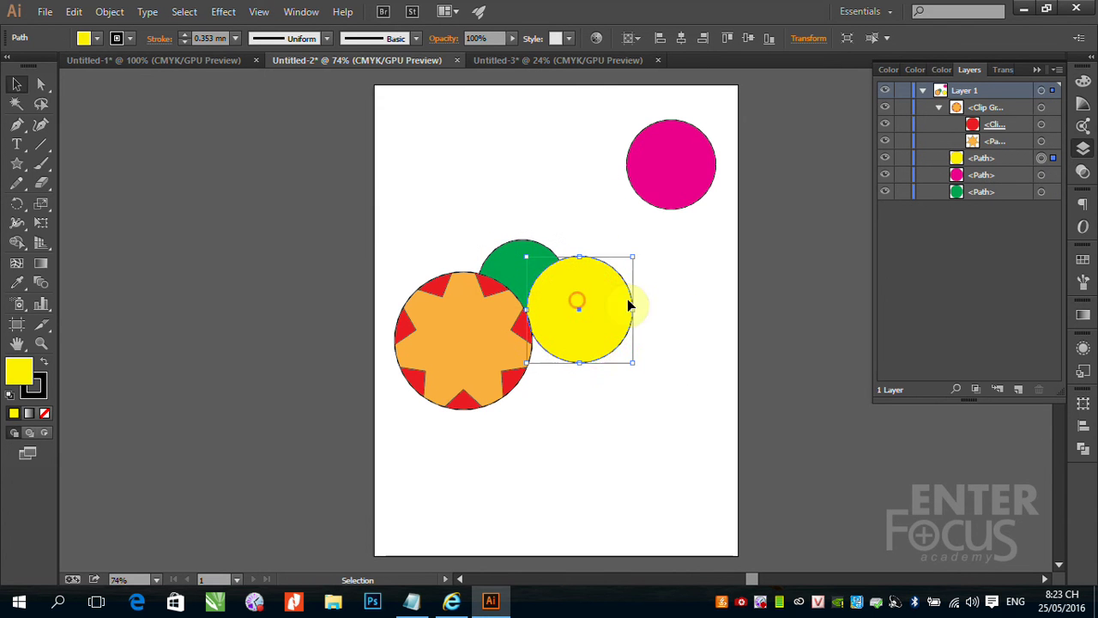
left_click_drag(644, 184, 556, 266)
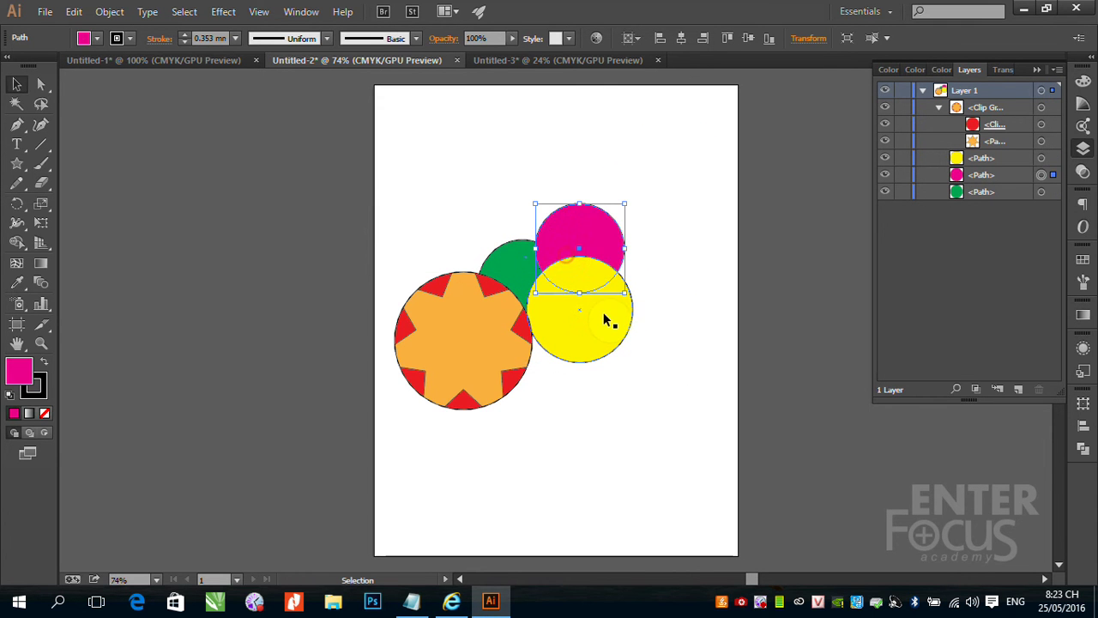
left_click_drag(485, 323, 655, 275)
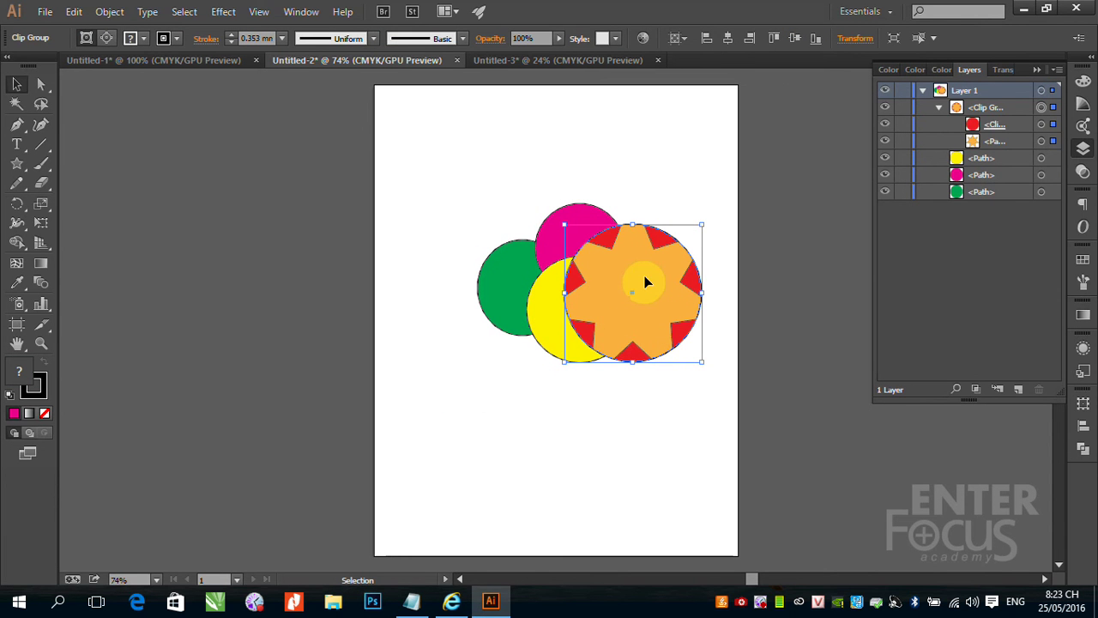
left_click(938, 107)
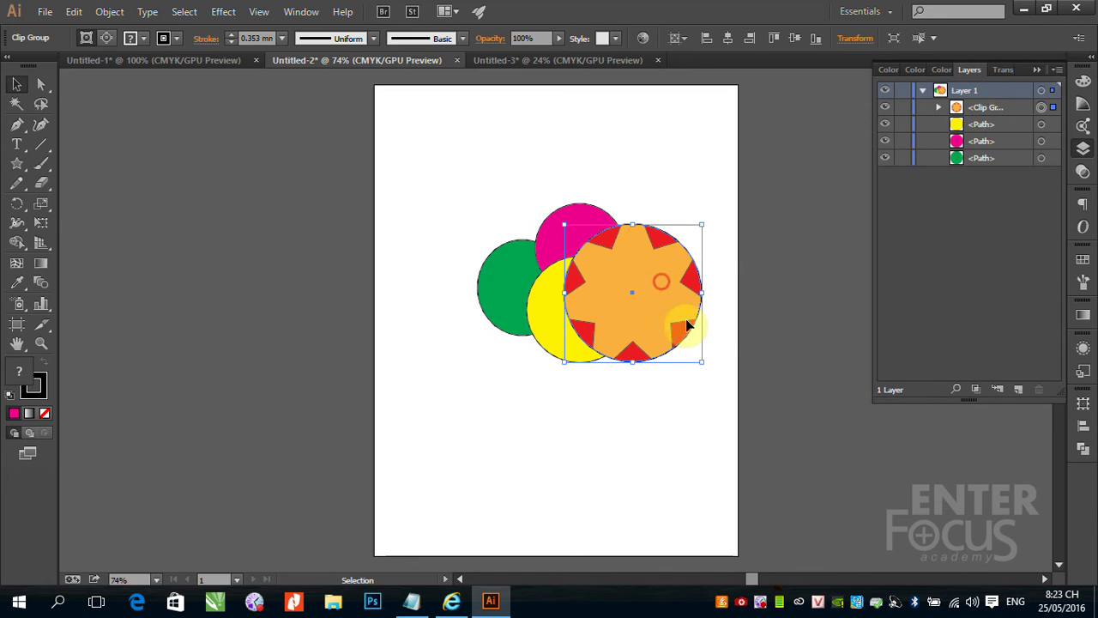
left_click_drag(683, 325, 711, 367)
Select the yellow, then green, then pink circle rows in the Layers panel.
left_click(933, 125)
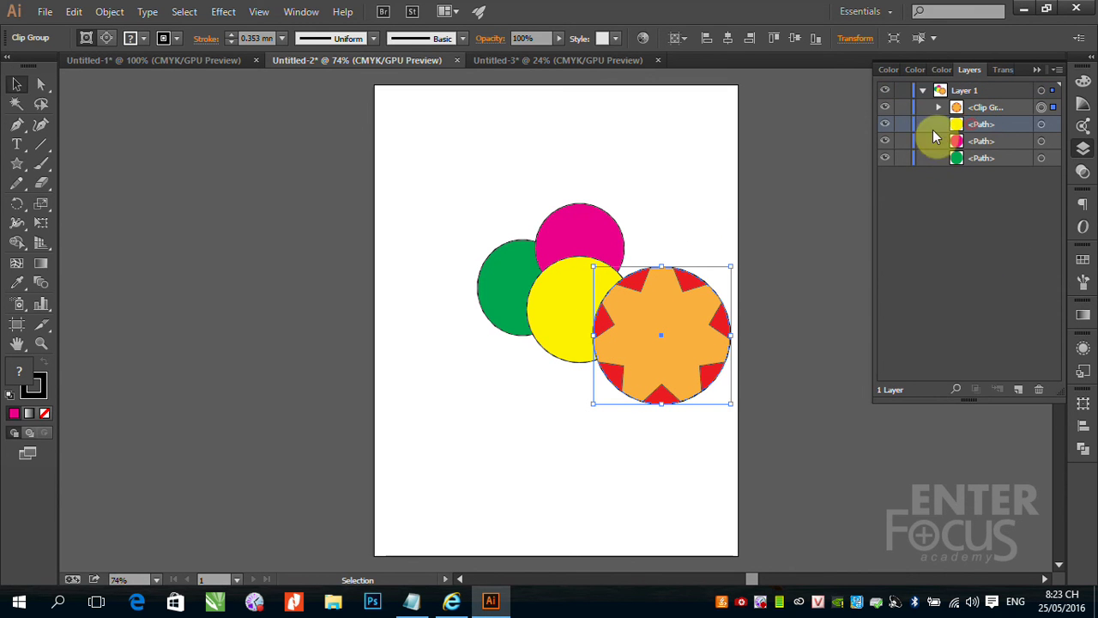
left_click(999, 141)
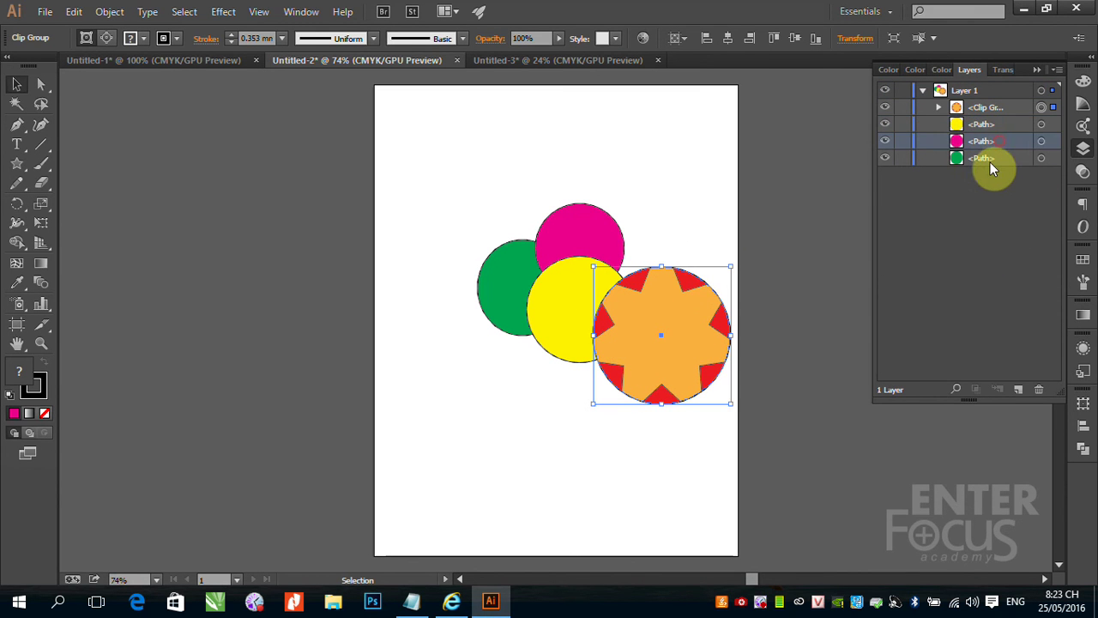
left_click(989, 159)
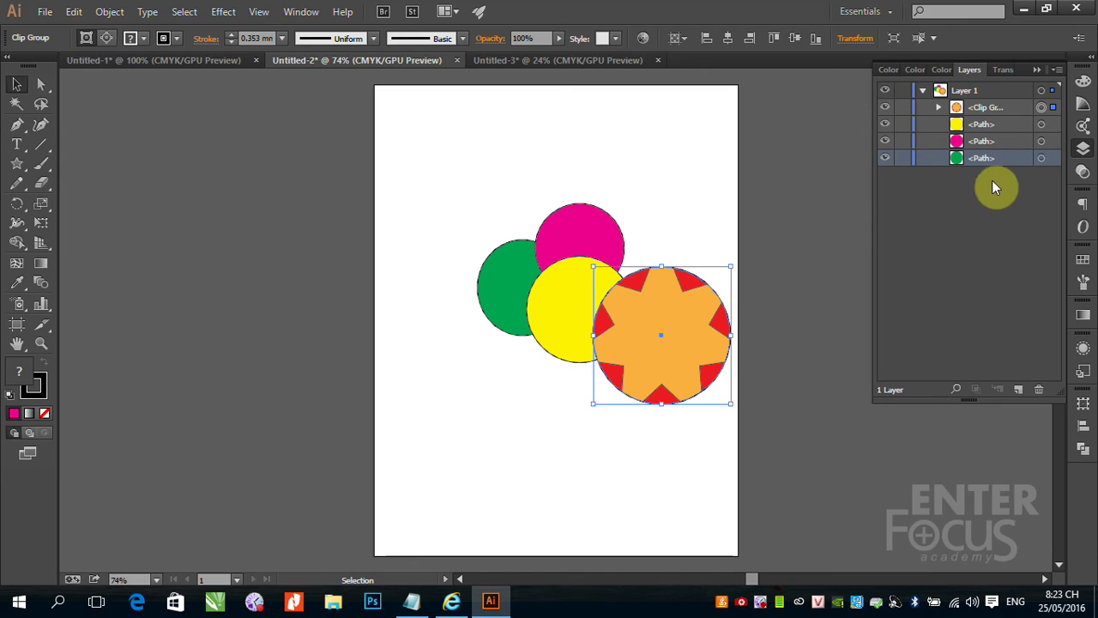
left_click(999, 140)
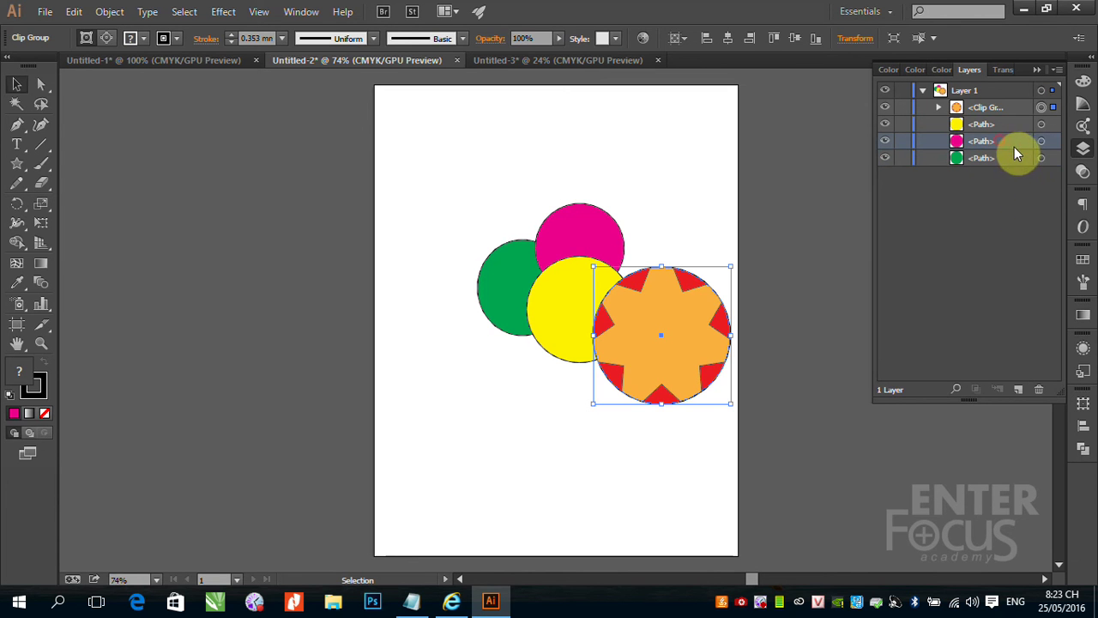
left_click(1050, 142)
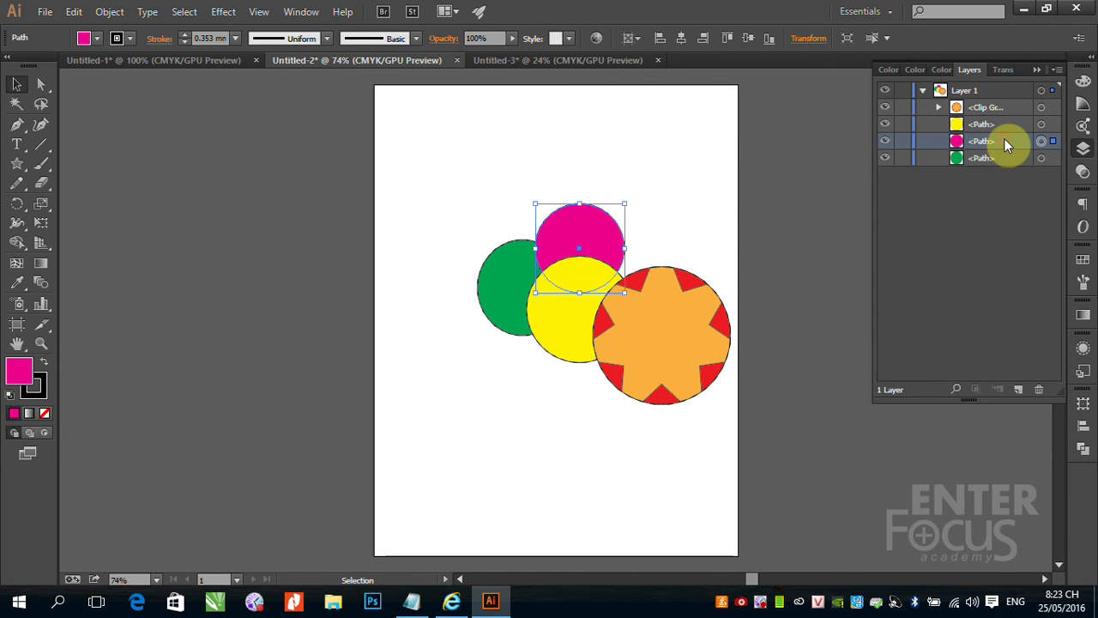
Put the pink circle at the stack bottom, the clip group above it on green, then hide Layer 1.
left_click_drag(1007, 145, 998, 174)
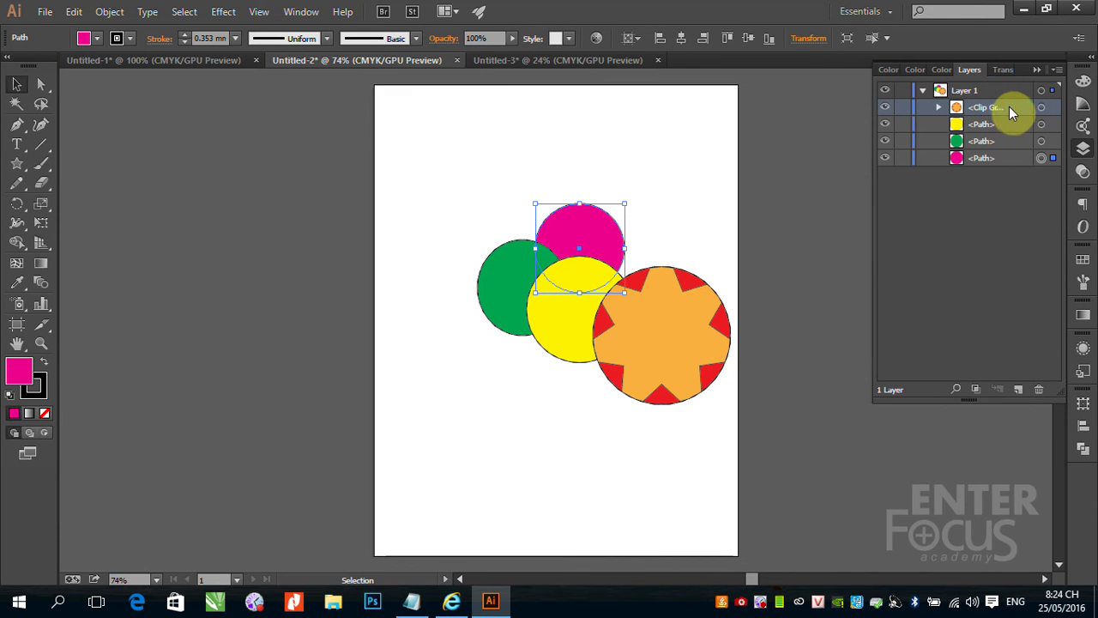
left_click_drag(1010, 108, 990, 173)
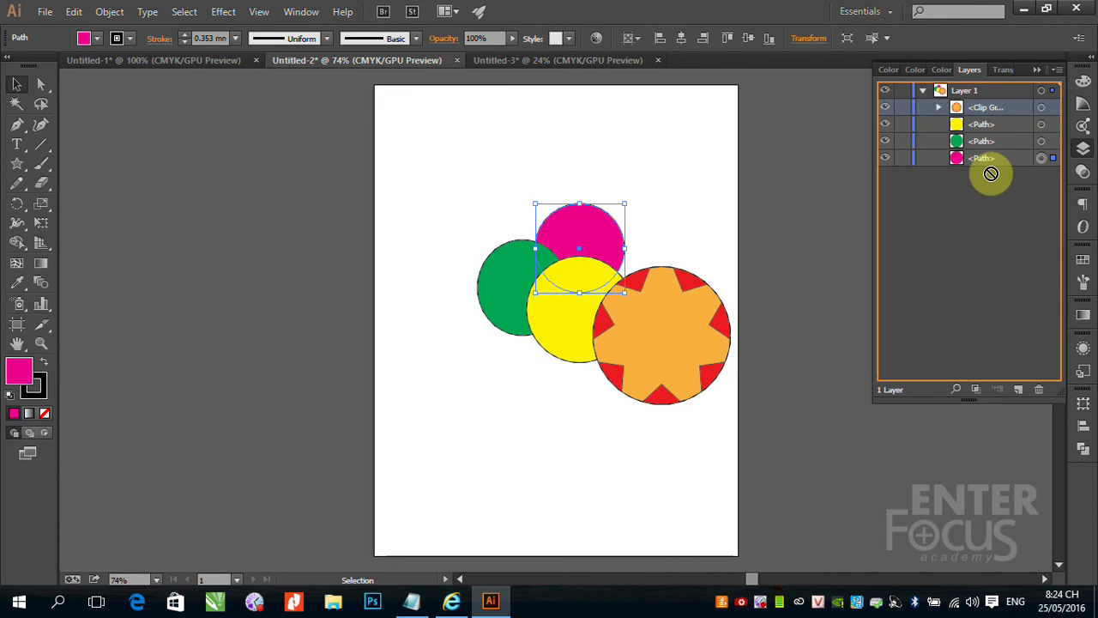
left_click_drag(991, 173, 979, 151)
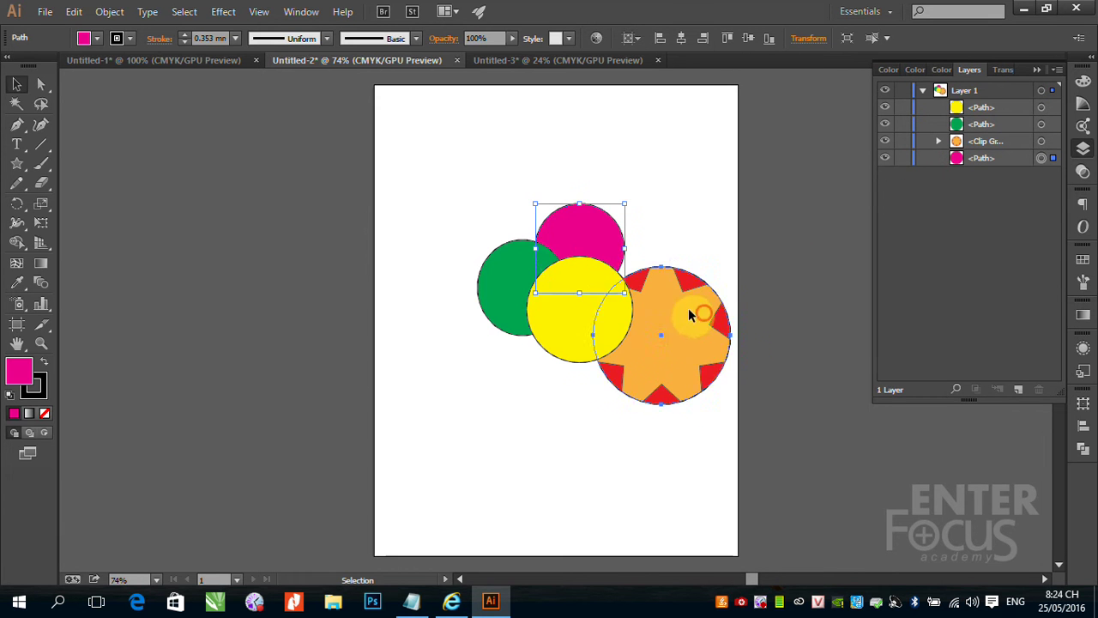
left_click_drag(699, 311, 551, 271)
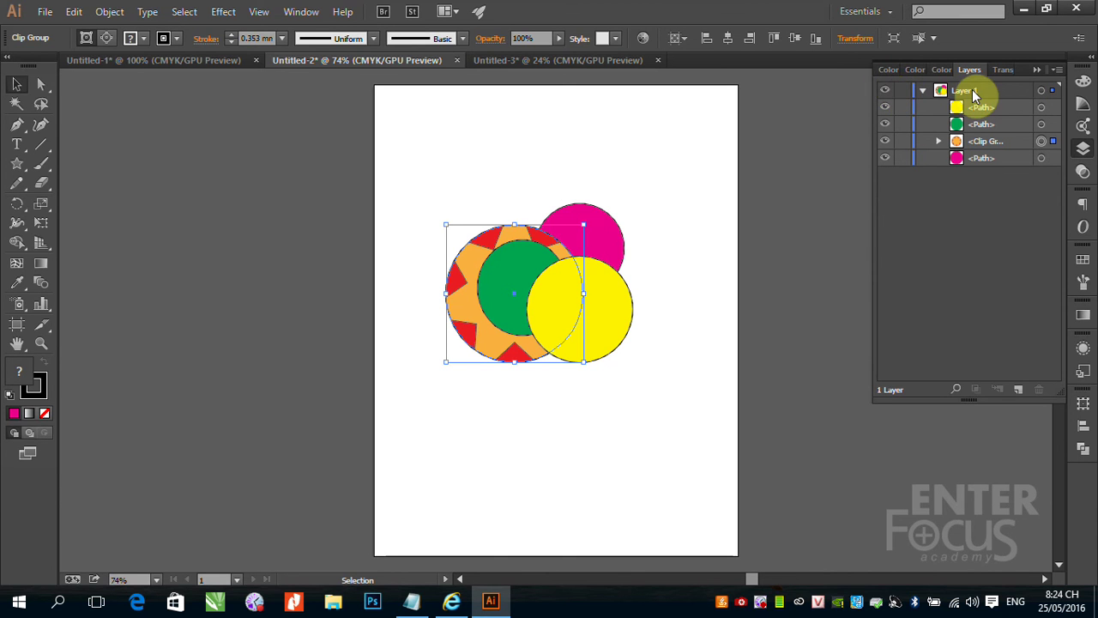
left_click(885, 91)
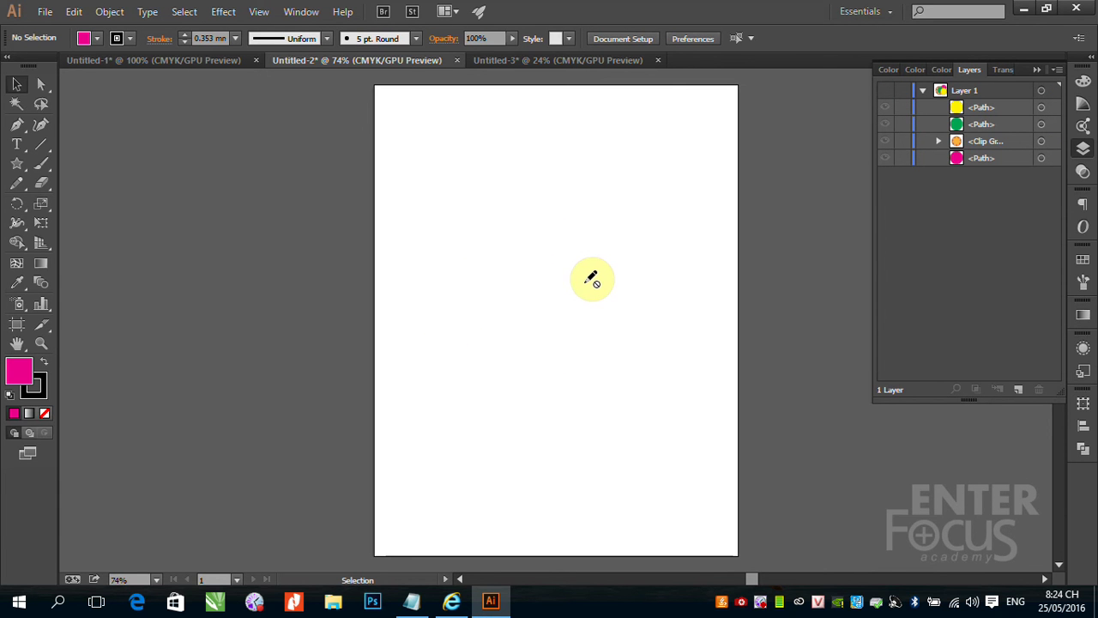
Show Layer 1 again, toggle the yellow circle's visibility, and lock the yellow circle.
left_click(885, 90)
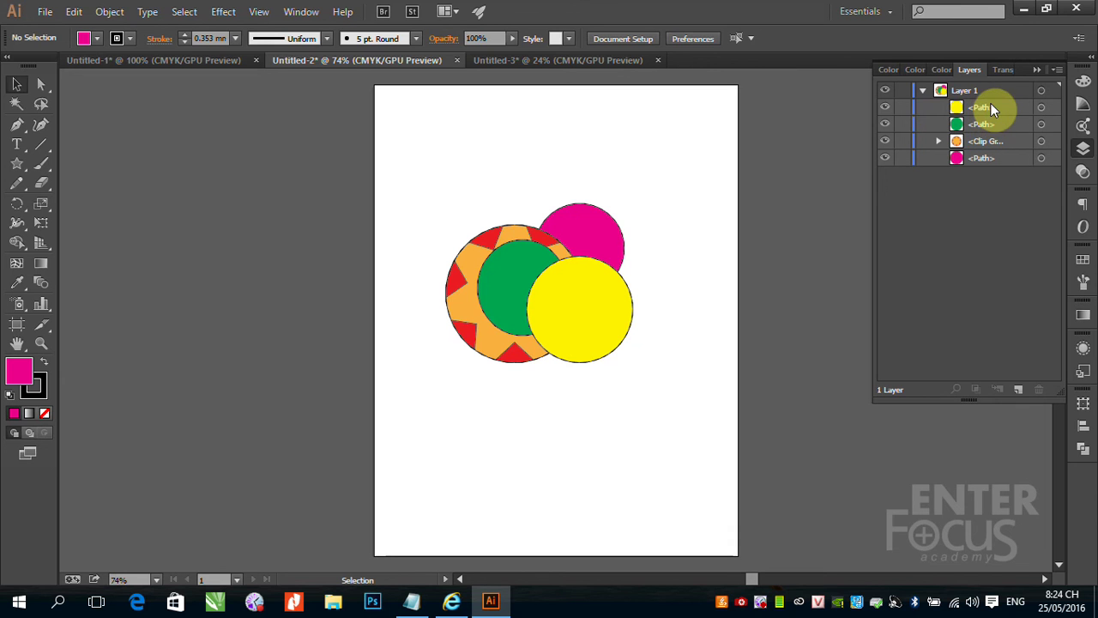
left_click(885, 107)
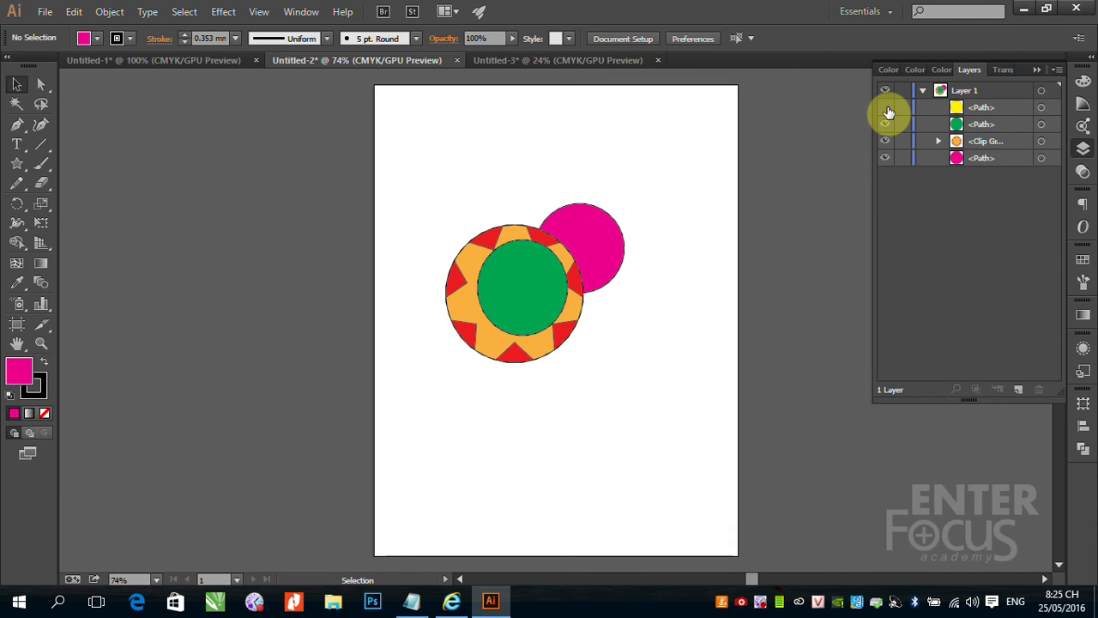
left_click(885, 107)
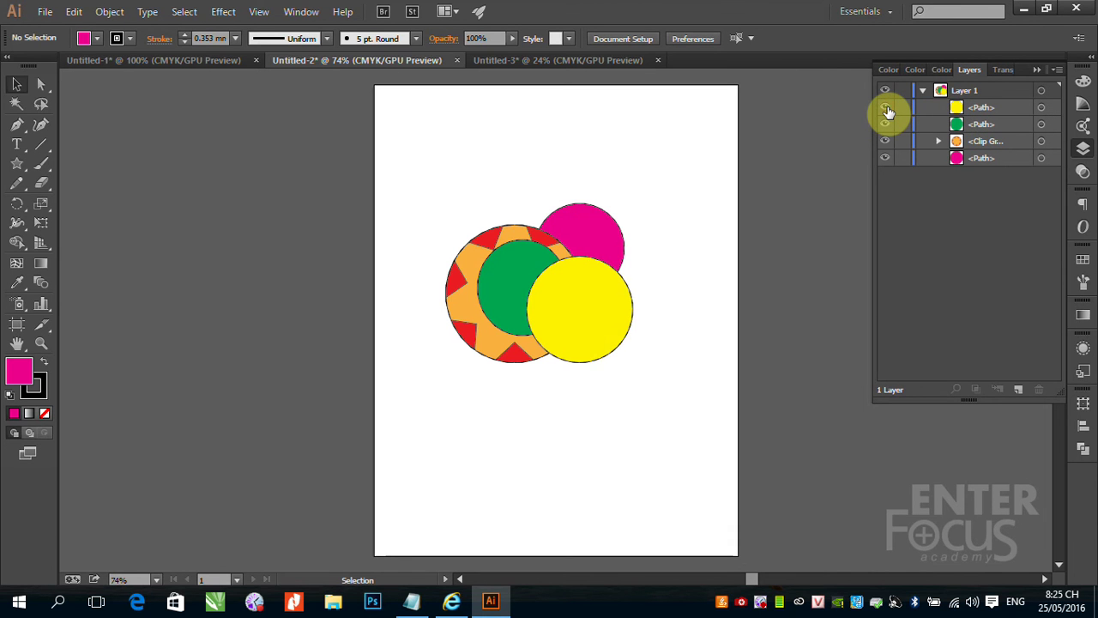
left_click(885, 107)
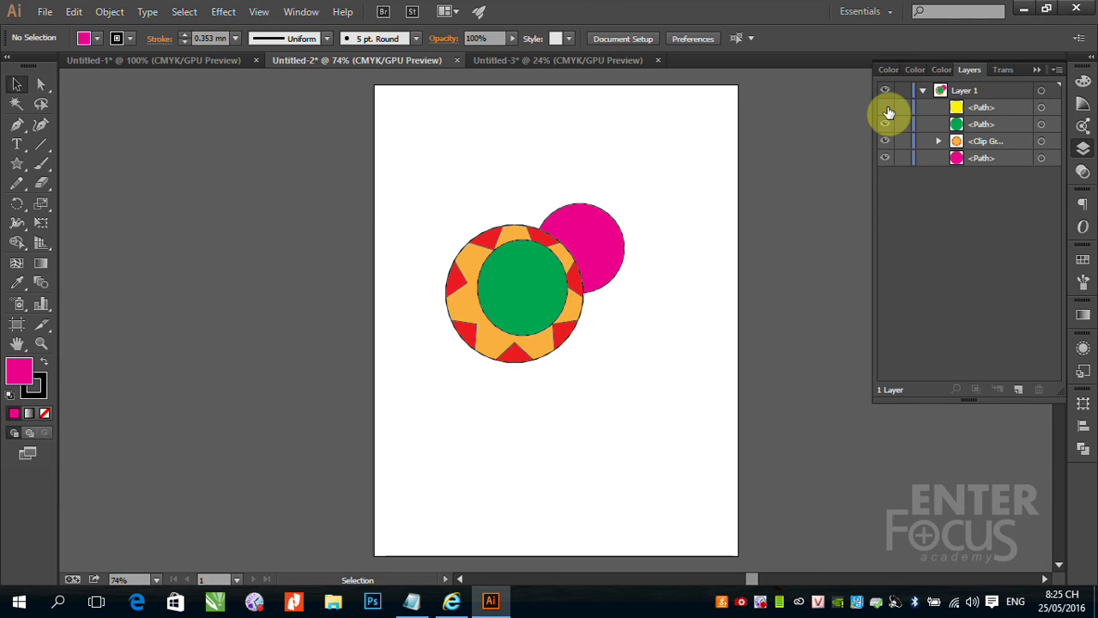
left_click(886, 107)
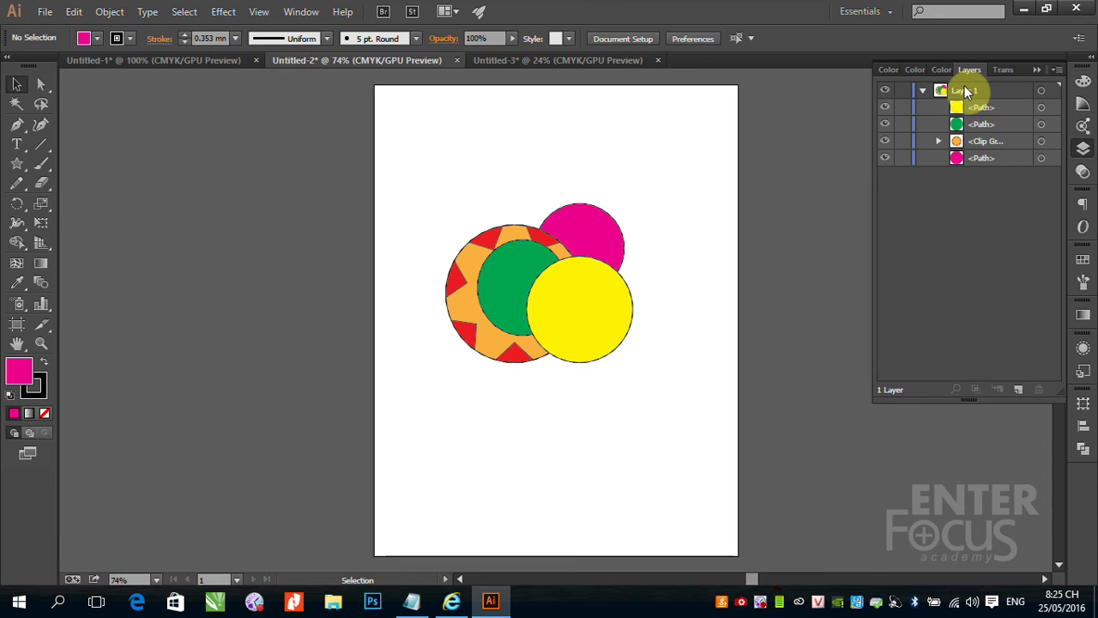
left_click(901, 109)
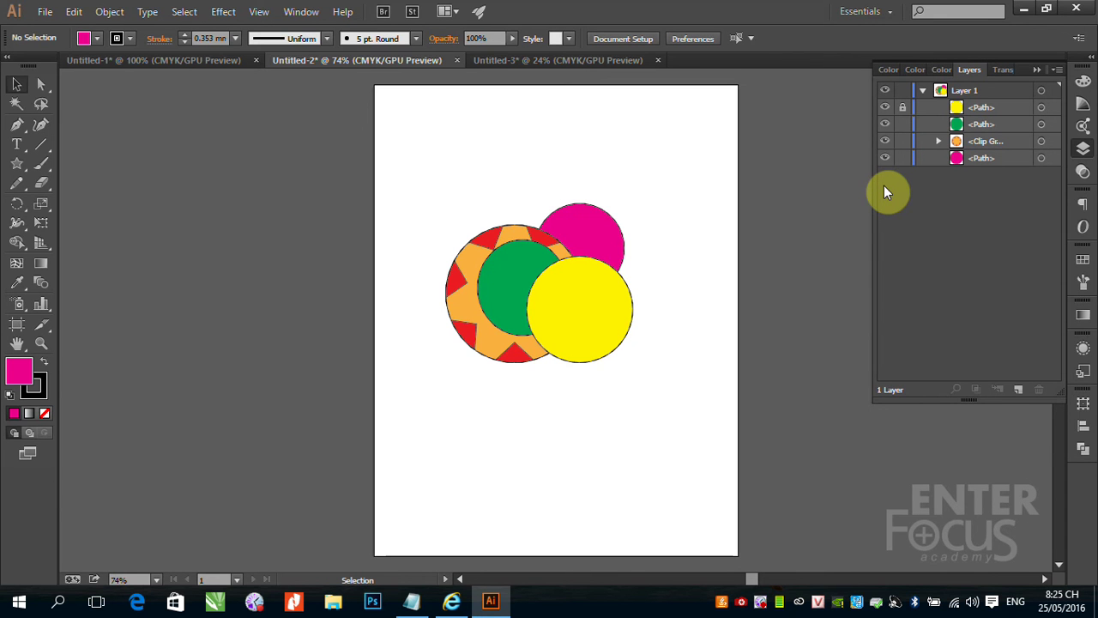
Lock the pink circle with Object > Lock > Selection and confirm locked circles can't be selected.
left_click(570, 313)
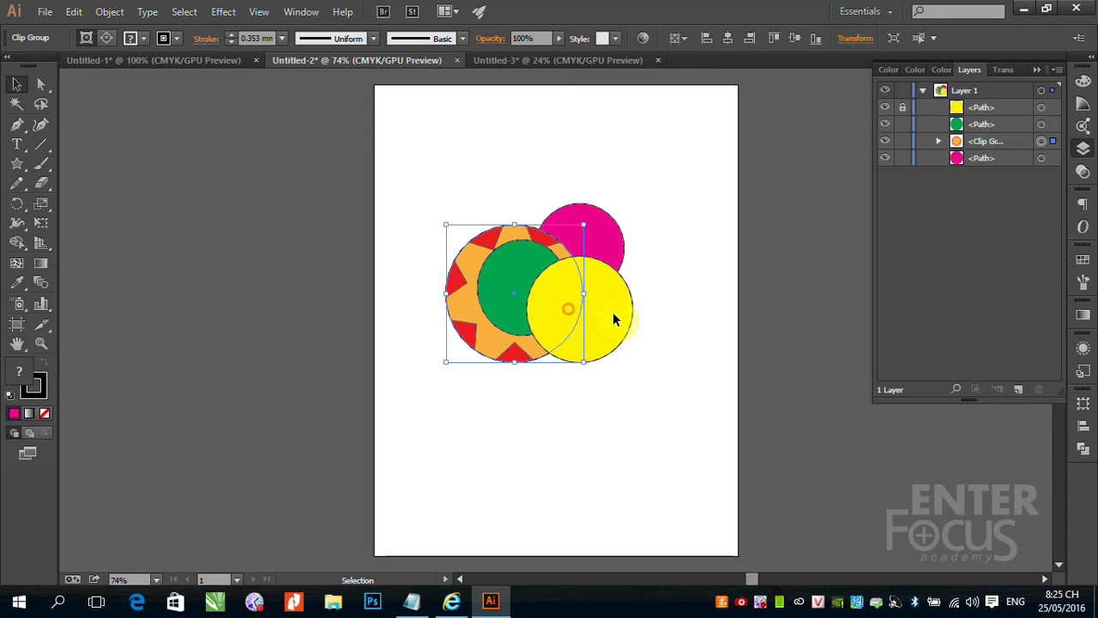
left_click(613, 318)
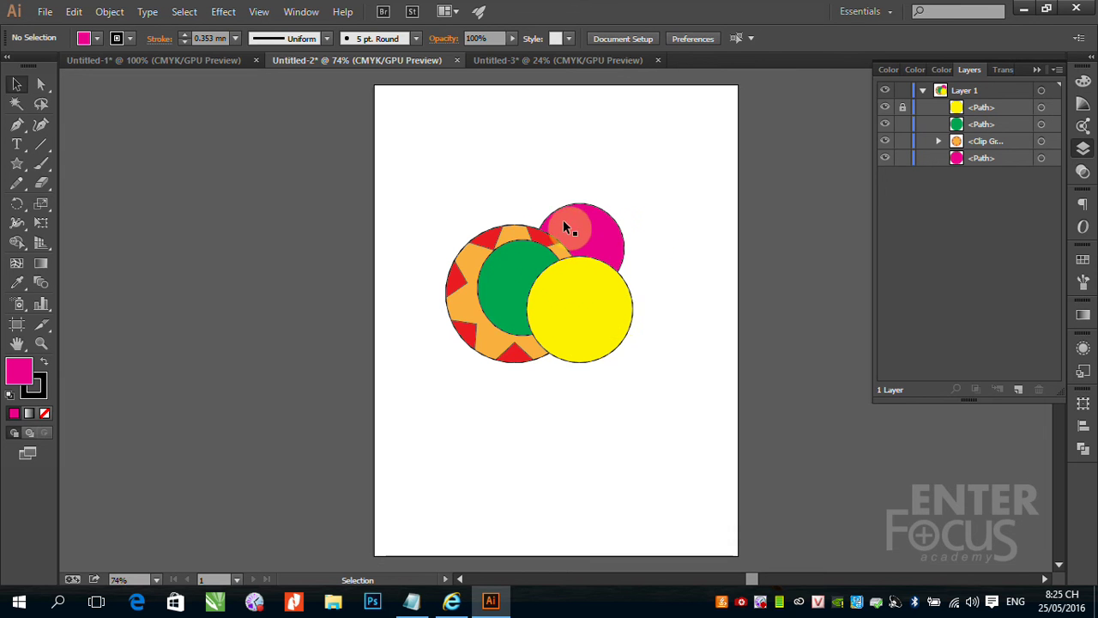
left_click(614, 255)
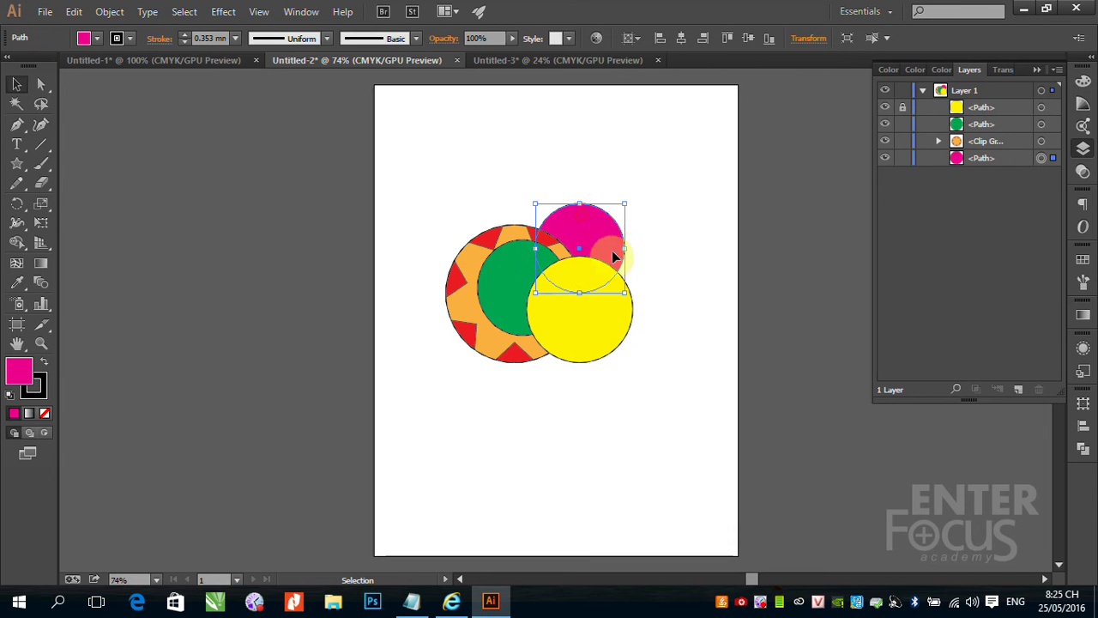
left_click(111, 12)
mouse_move(127, 107)
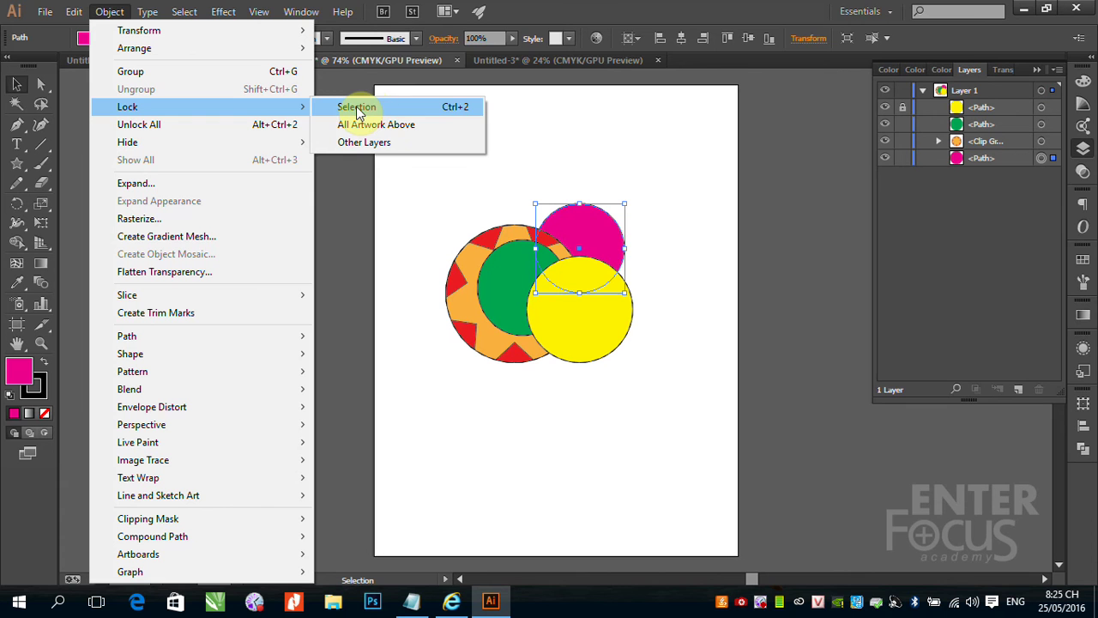
left_click(456, 111)
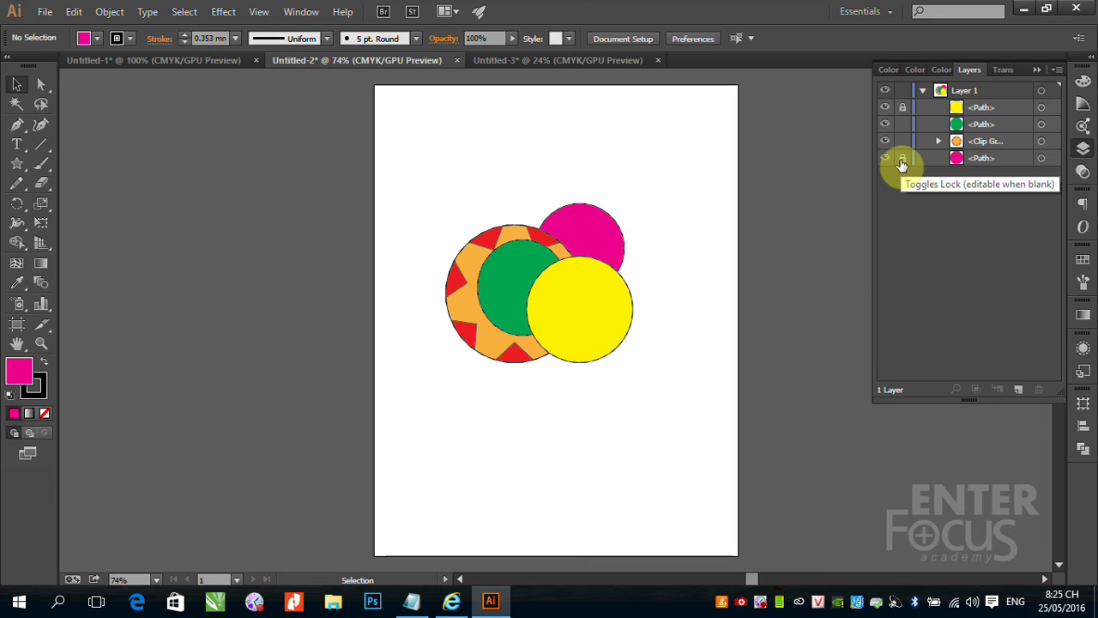
left_click(686, 210)
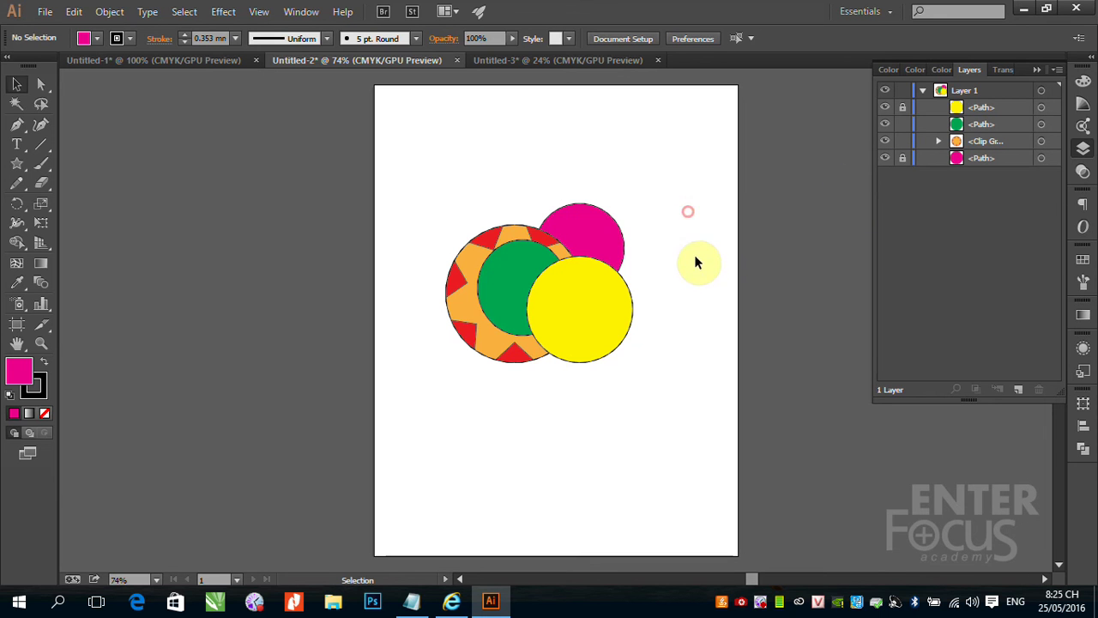
left_click(593, 232)
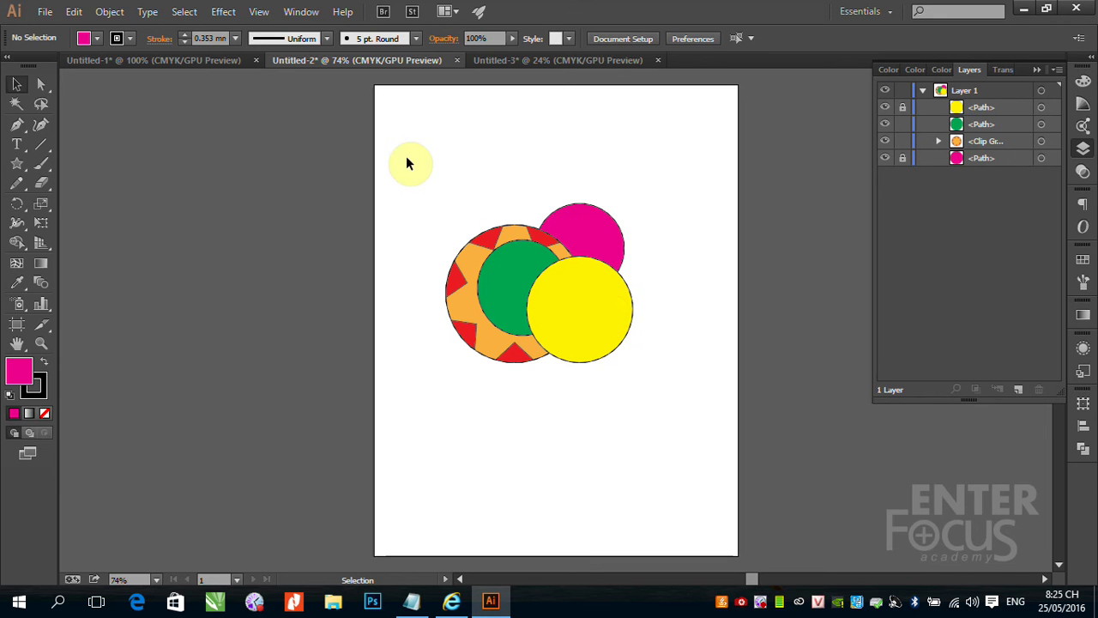
Run Object > Unlock All, toggle Layer 1's lock on and off, and lock the pink circle.
left_click(902, 160)
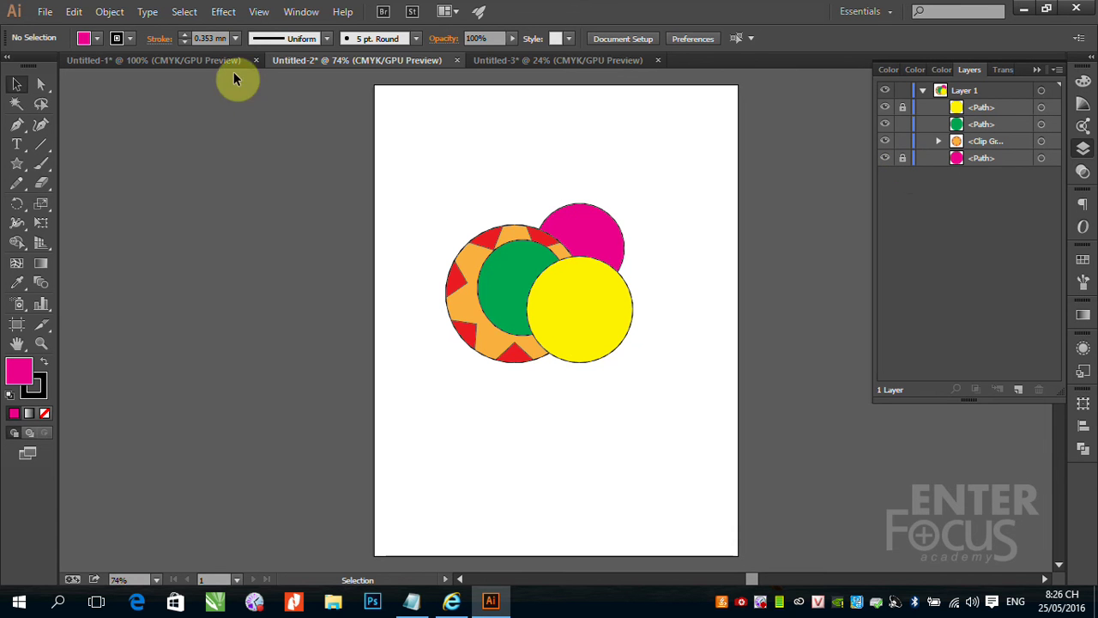
left_click(110, 11)
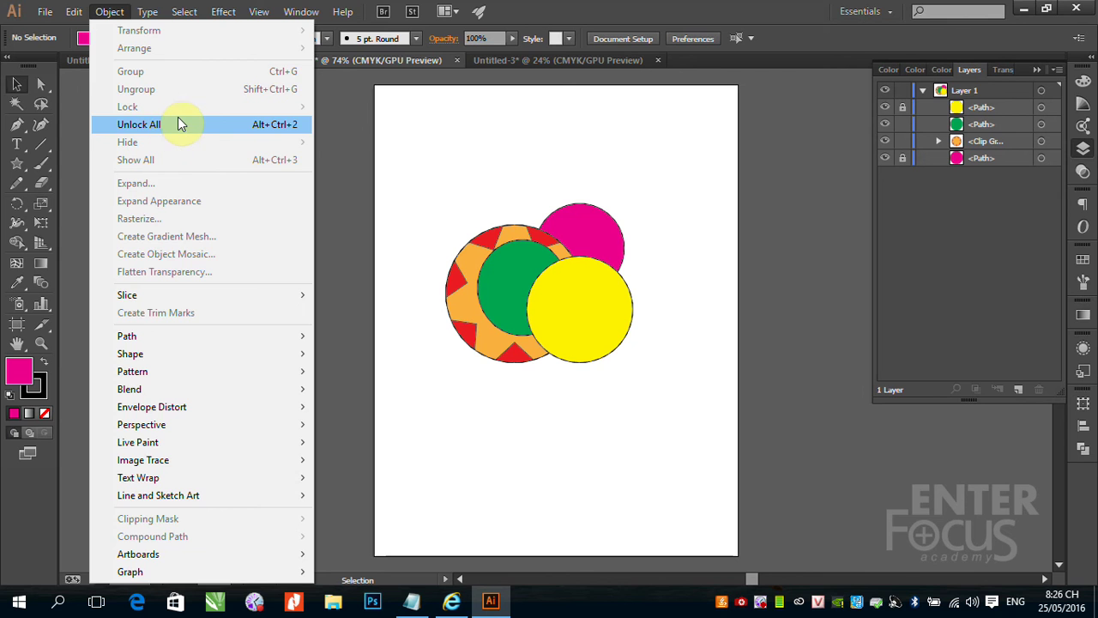
left_click(194, 124)
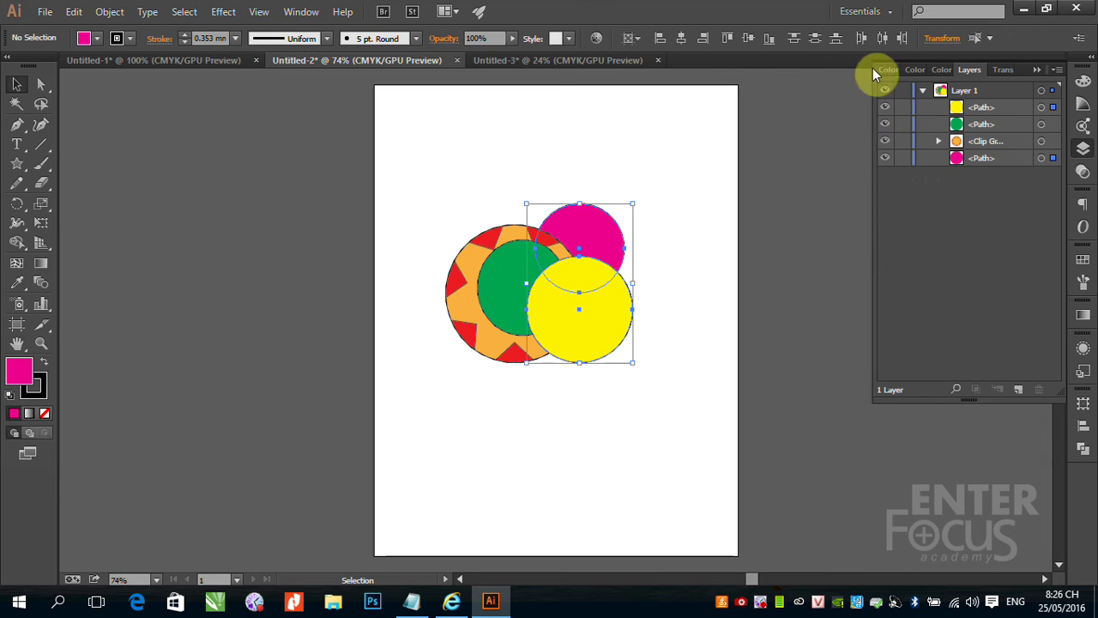
left_click(902, 90)
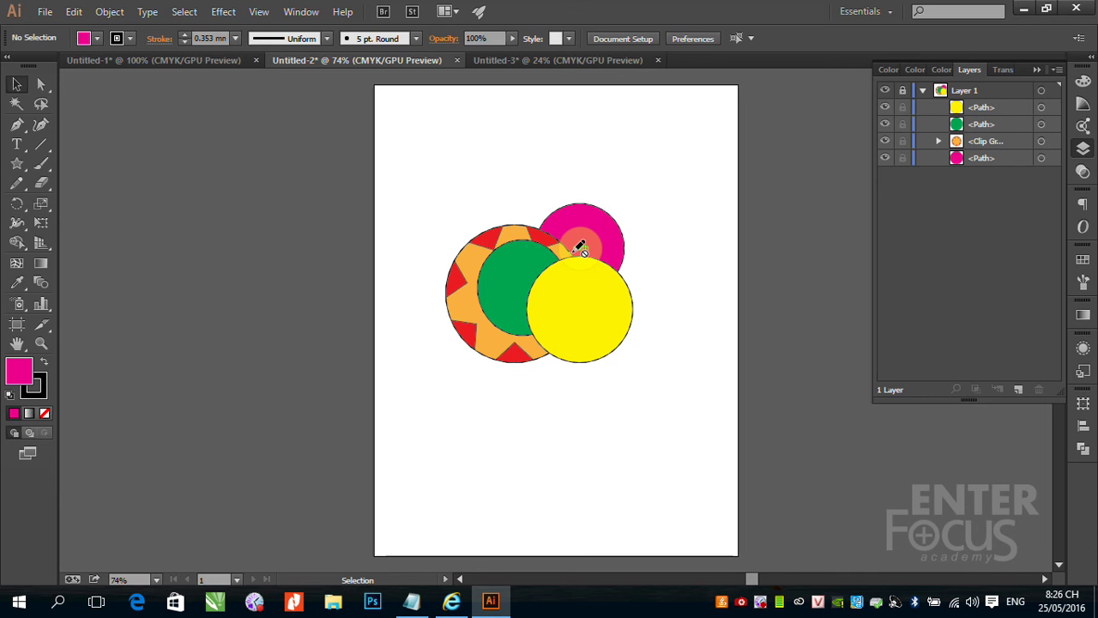
left_click(901, 93)
left_click(902, 159)
Spread the green circle upper-left, star group down-left, yellow circle down-right, then lock Layer 1.
left_click(604, 315)
left_click(495, 293)
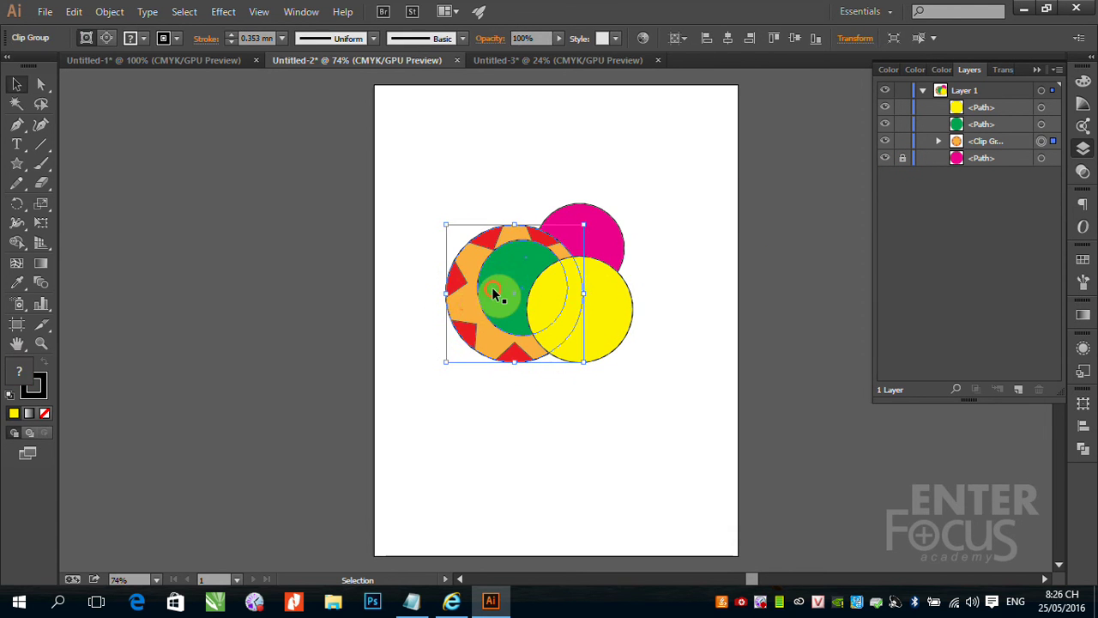
left_click_drag(495, 293, 412, 235)
left_click_drag(511, 295, 455, 380)
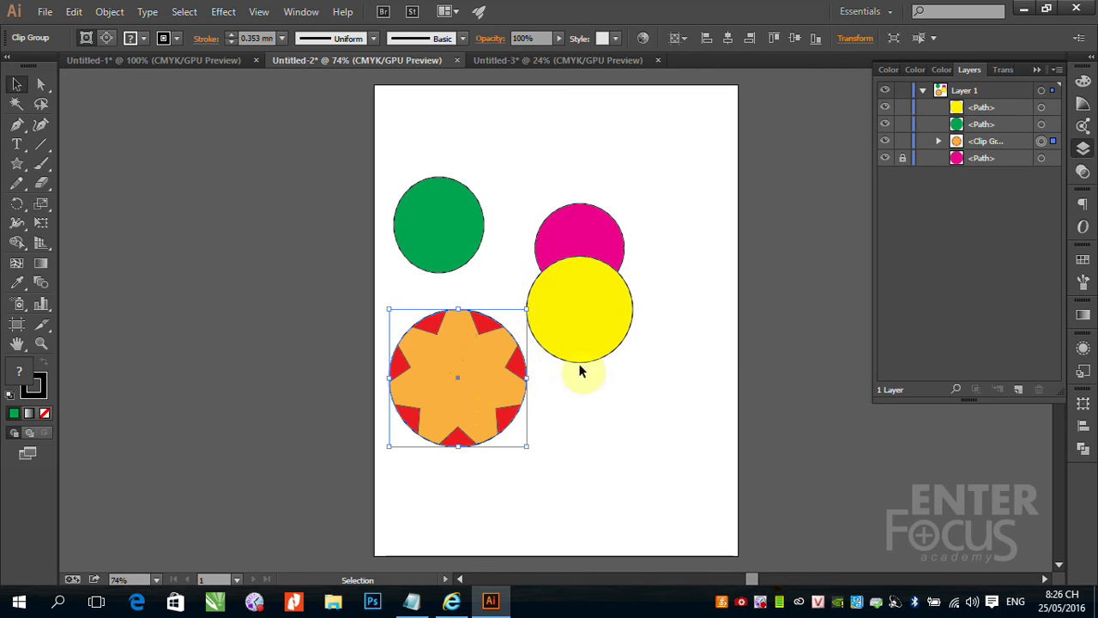
left_click_drag(580, 315, 620, 359)
left_click(583, 248)
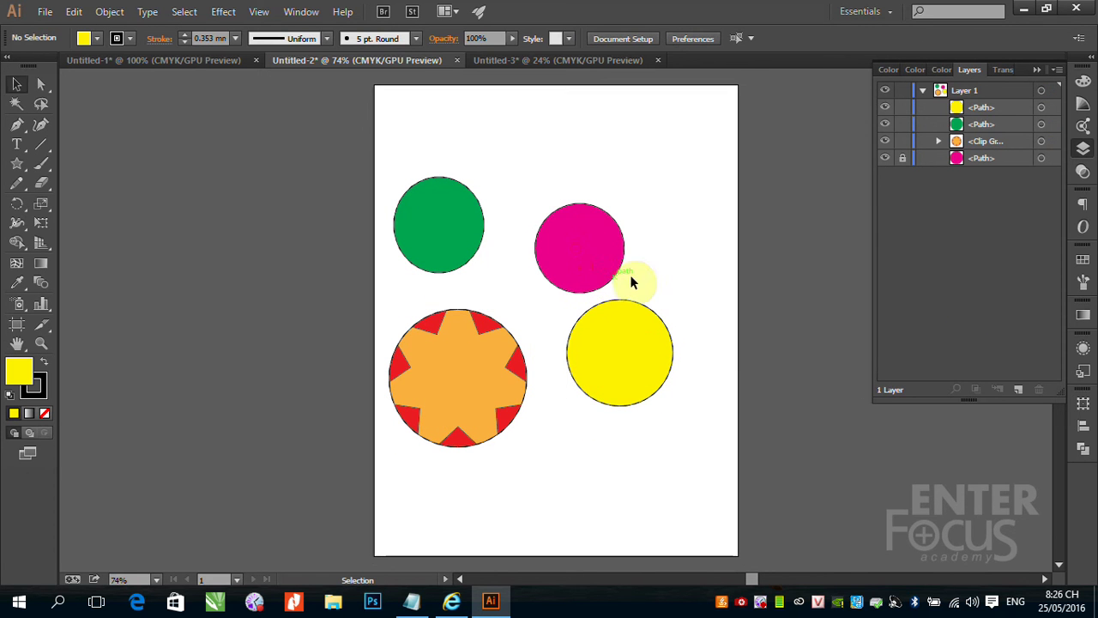
left_click(901, 91)
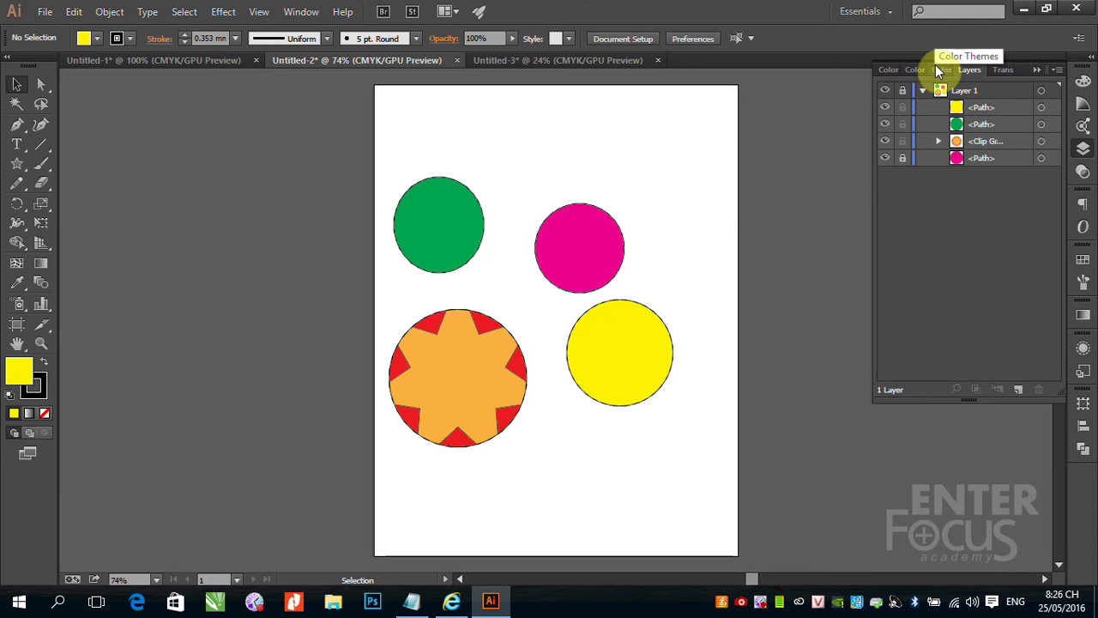
left_click(905, 156)
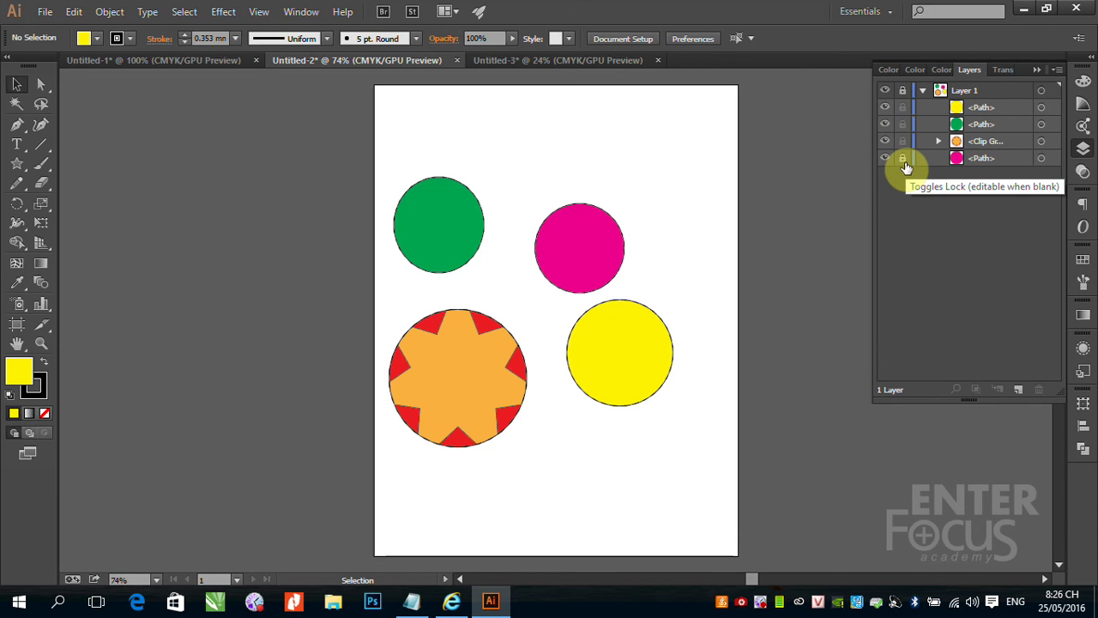
left_click(903, 159)
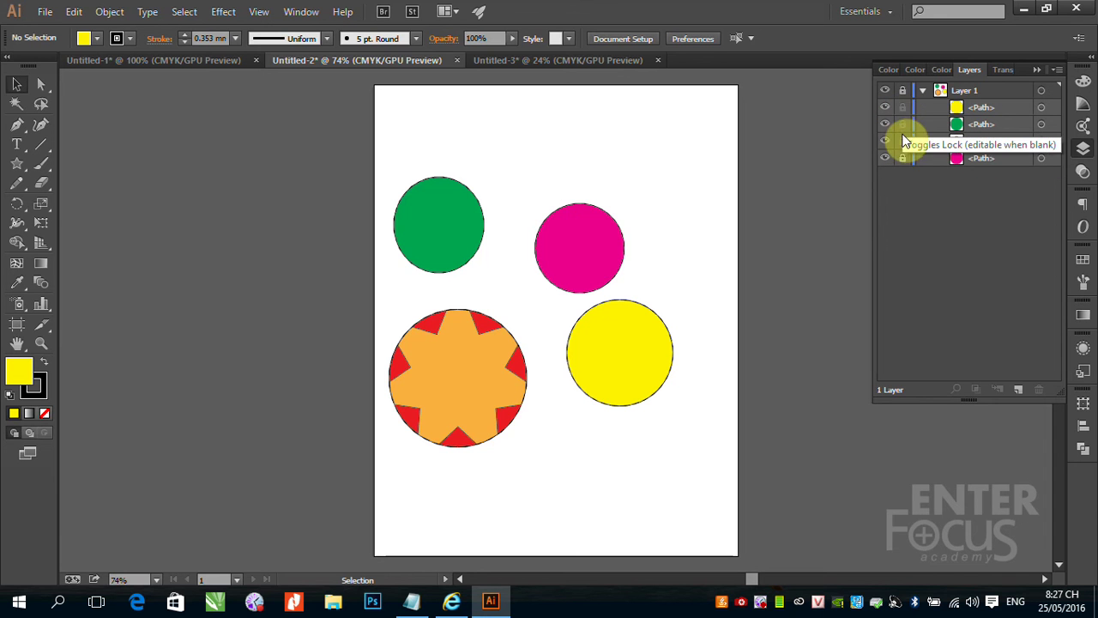
left_click(902, 91)
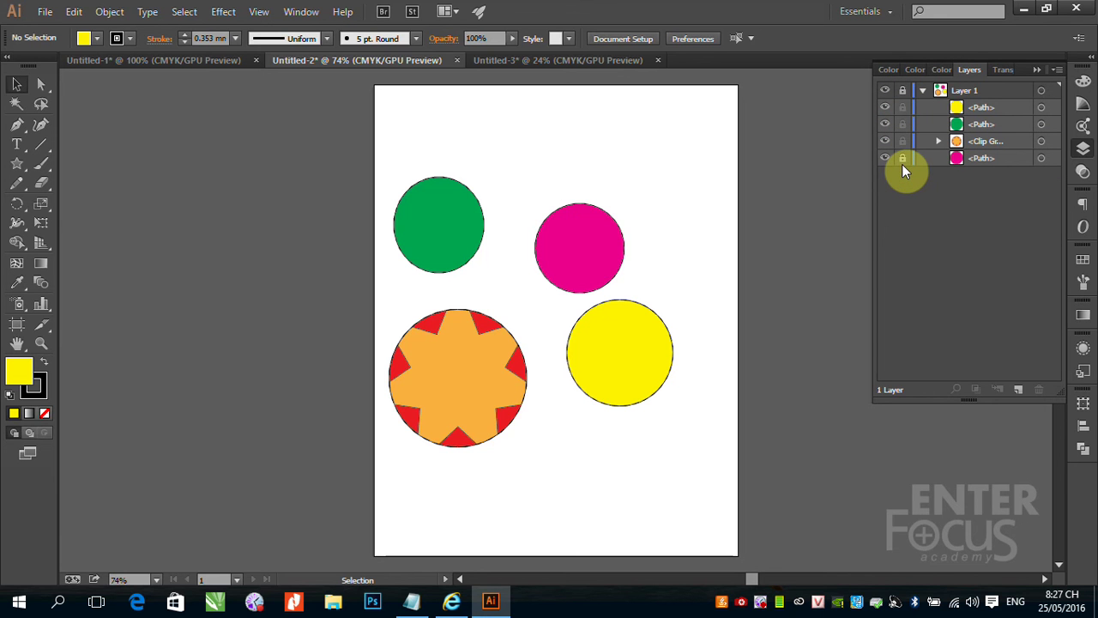
left_click(902, 91)
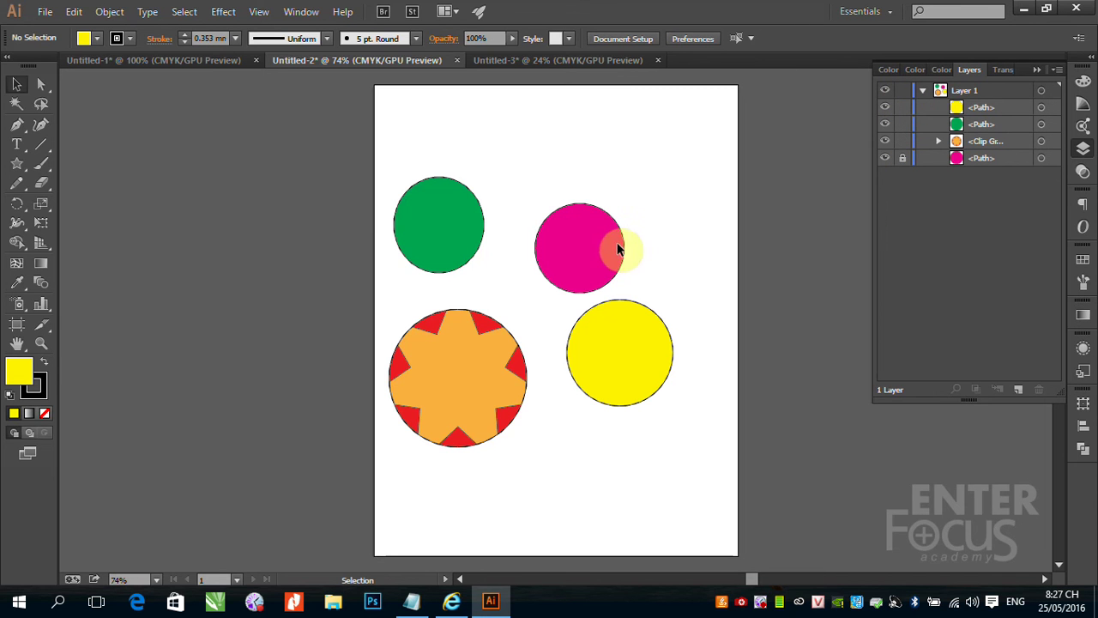
left_click(903, 158)
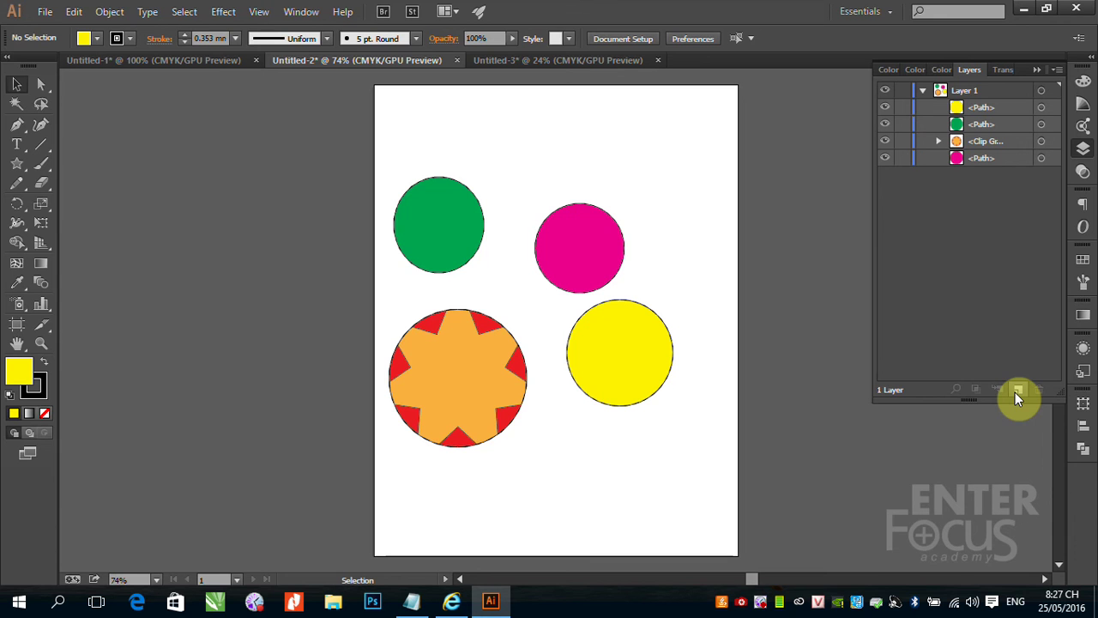
Create Layer 2 with a large star at top right and a smaller green star beside it.
left_click(1016, 390)
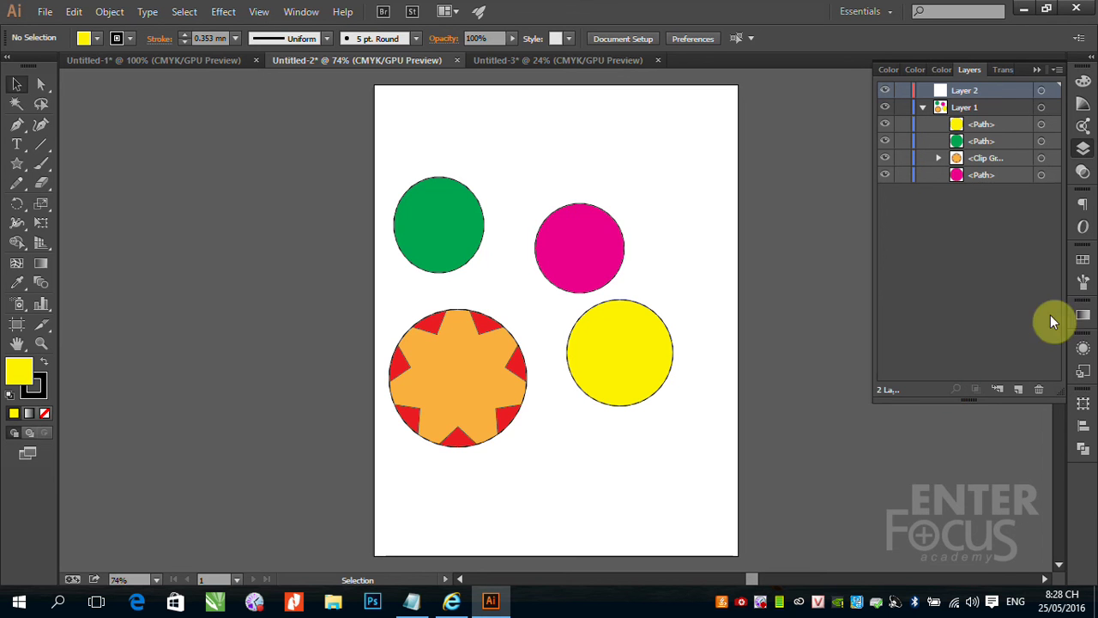
left_click(17, 166)
left_click_drag(653, 148, 699, 191)
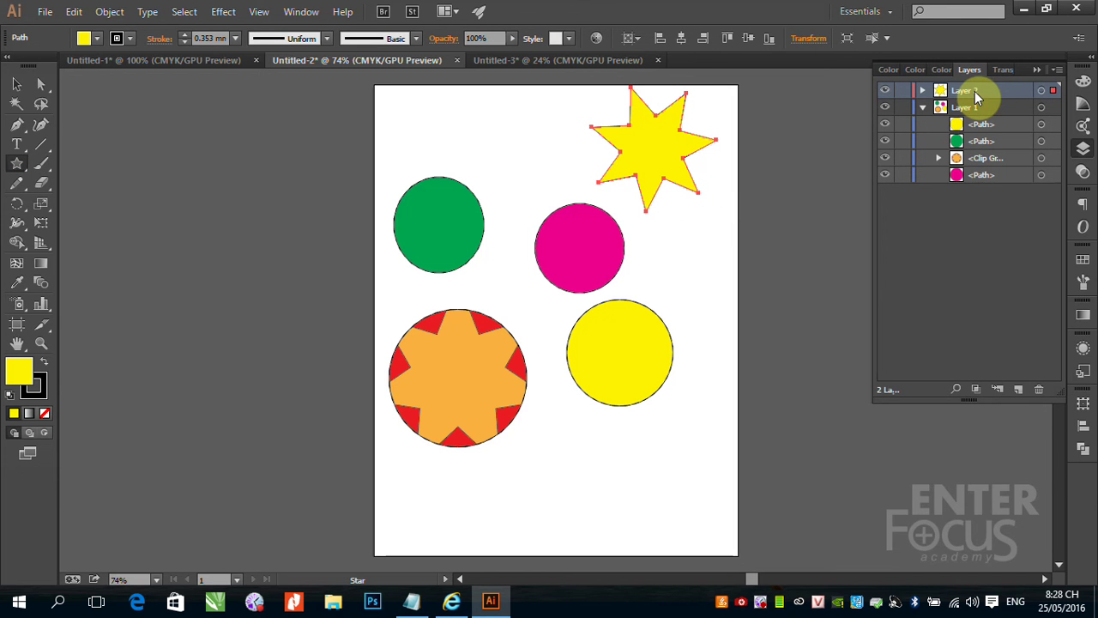
left_click_drag(521, 144, 575, 184)
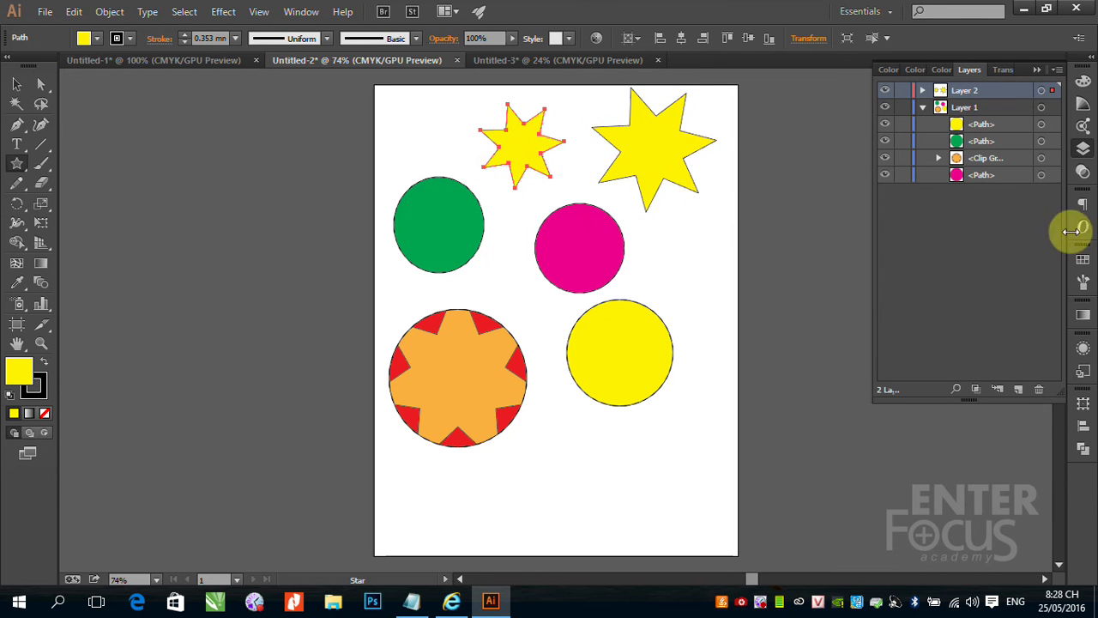
left_click(1083, 259)
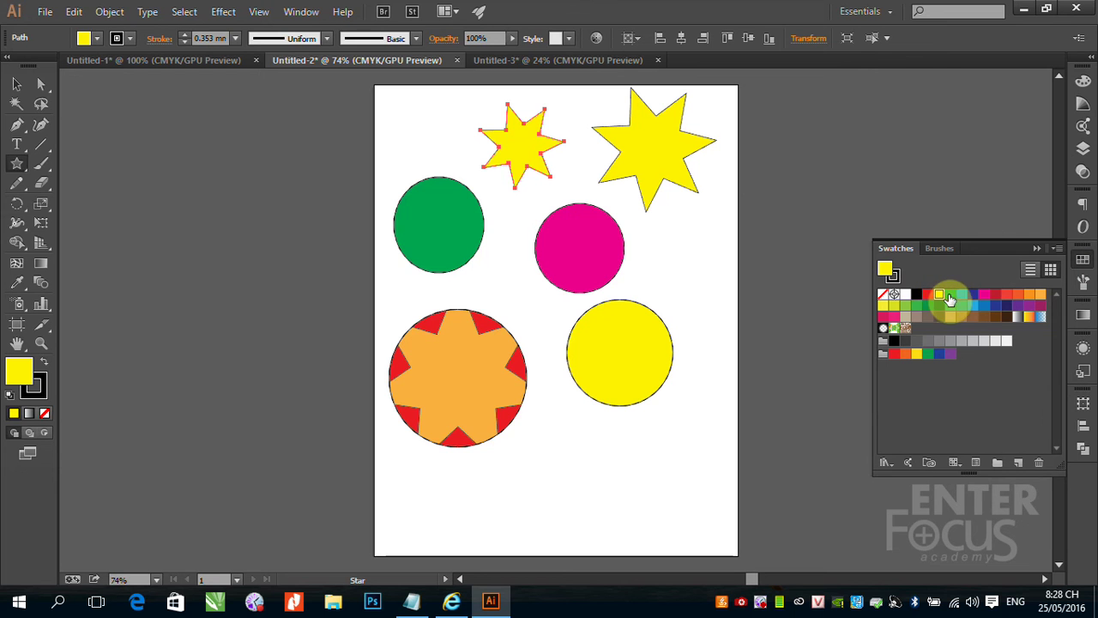
left_click(949, 295)
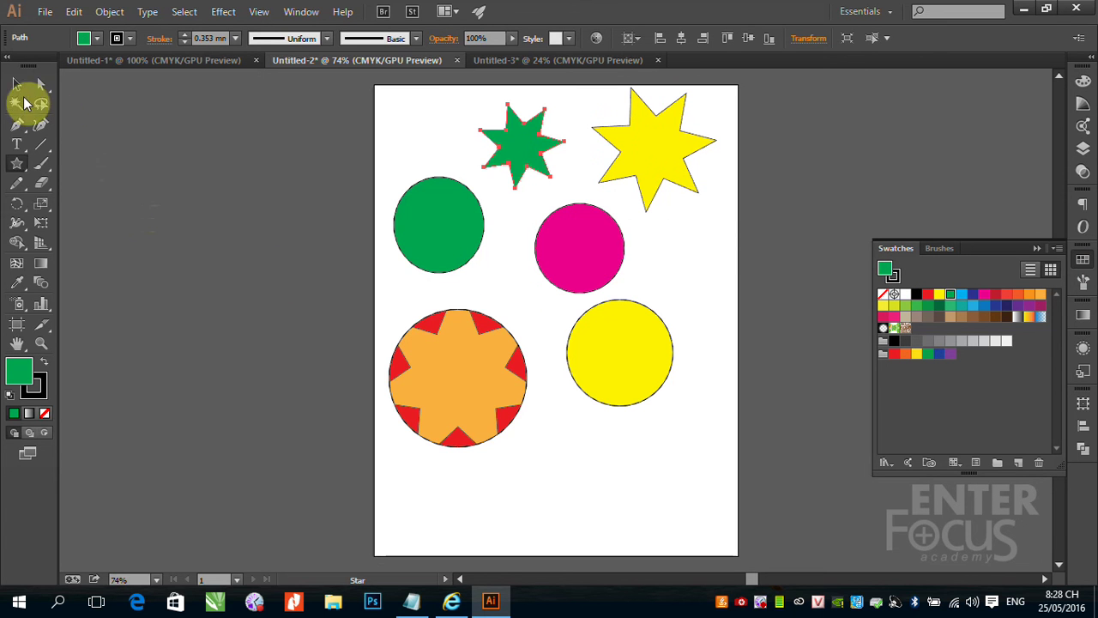
left_click(17, 83)
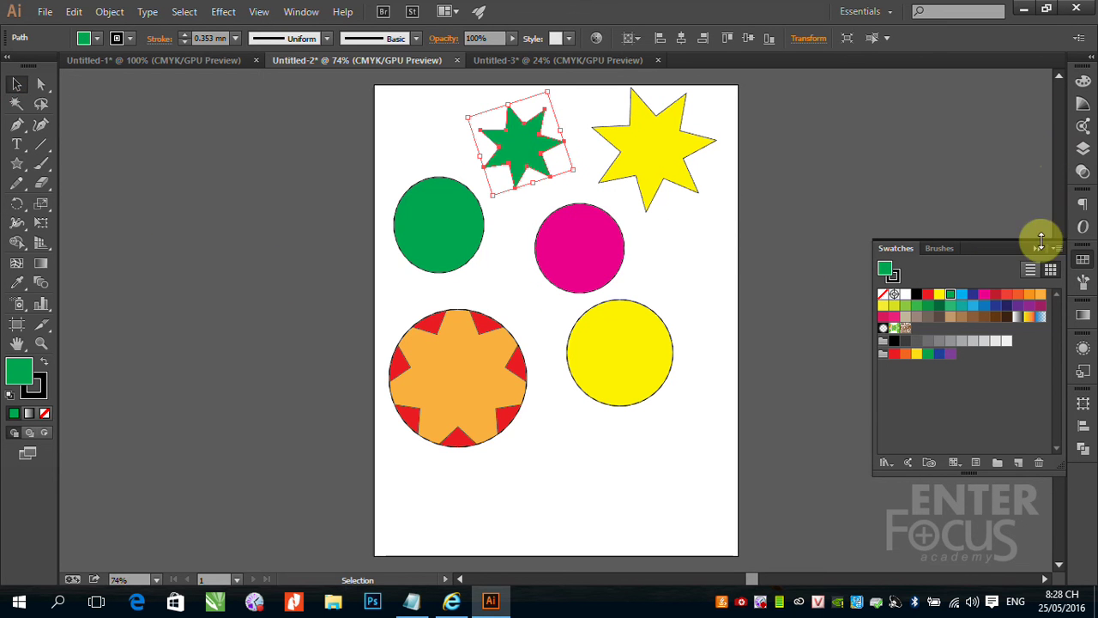
left_click(1083, 149)
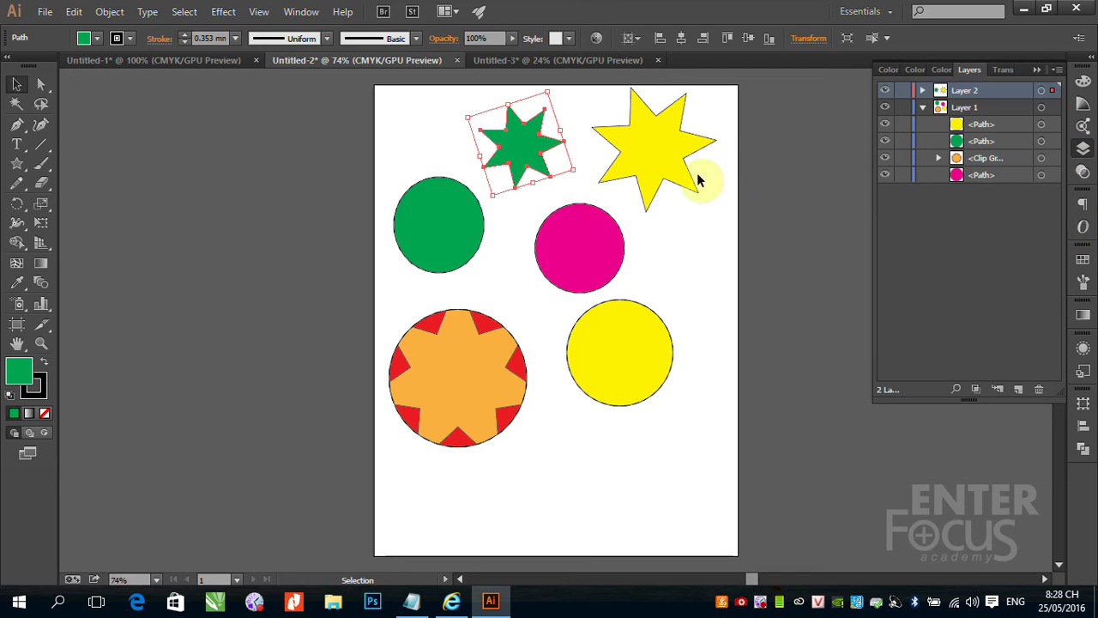
Expand Layer 2 and nudge the yellow star slightly lower on the page.
left_click(921, 90)
mouse_move(654, 160)
left_mouse_down()
mouse_move(612, 240)
mouse_move(425, 246)
mouse_move(487, 334)
mouse_move(597, 242)
mouse_move(659, 164)
left_mouse_up()
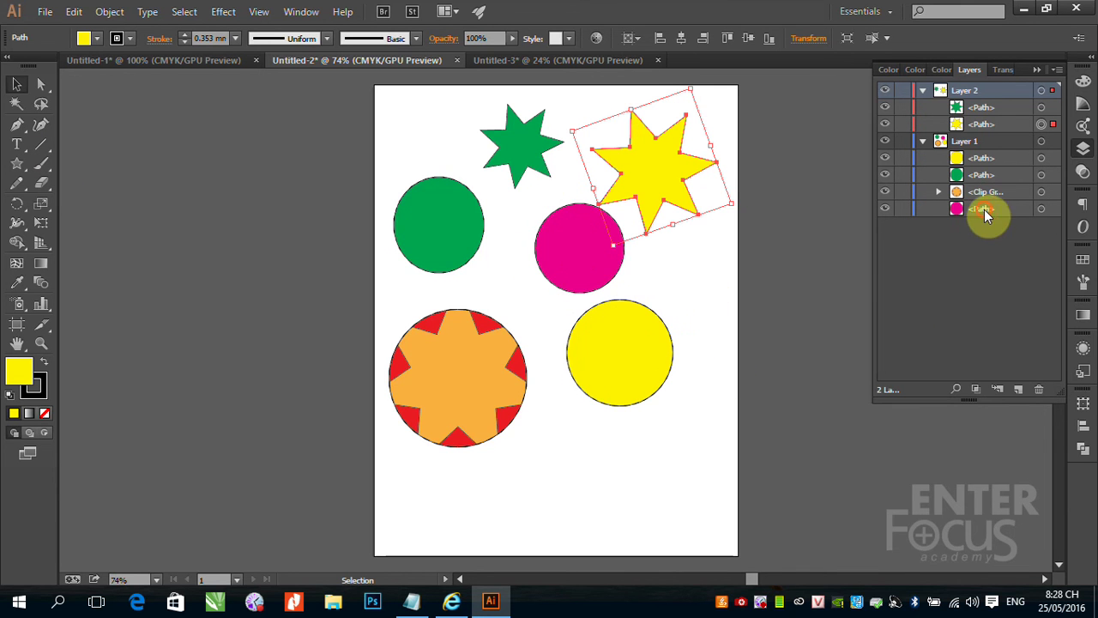
left_click(1048, 211)
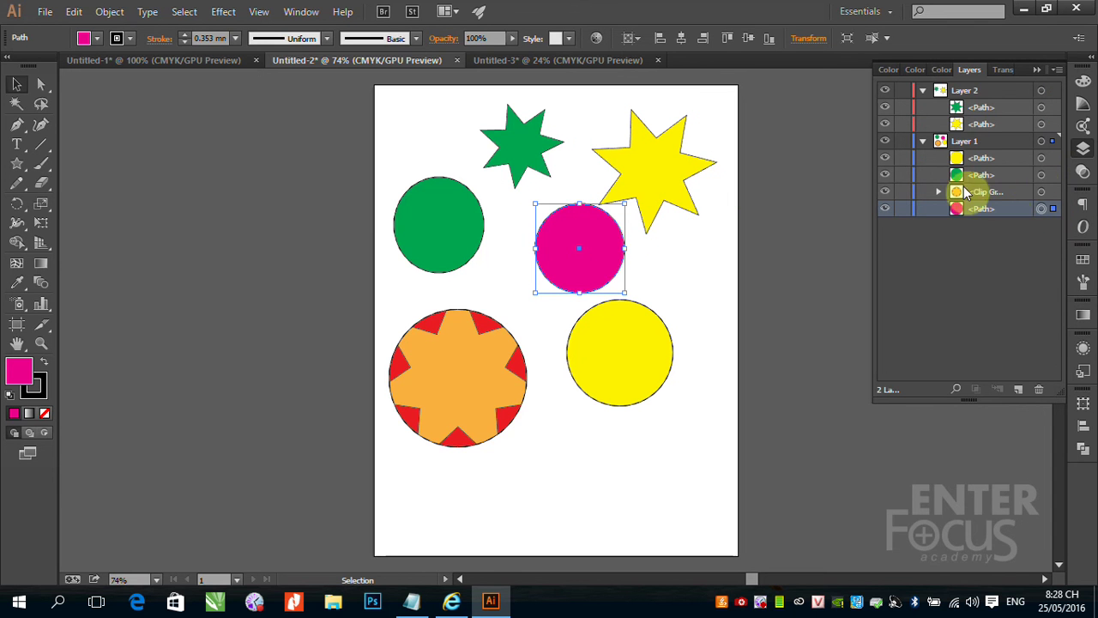
left_click(661, 199)
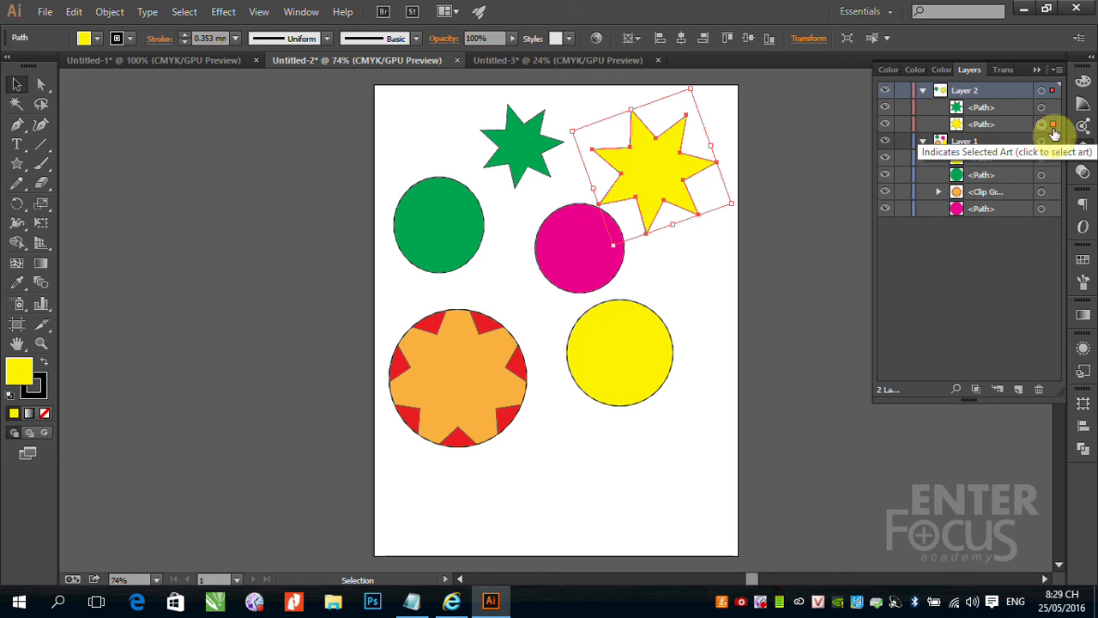
Select the pink circle in Layer 1 using its selection square in the Layers panel.
left_click(1053, 128)
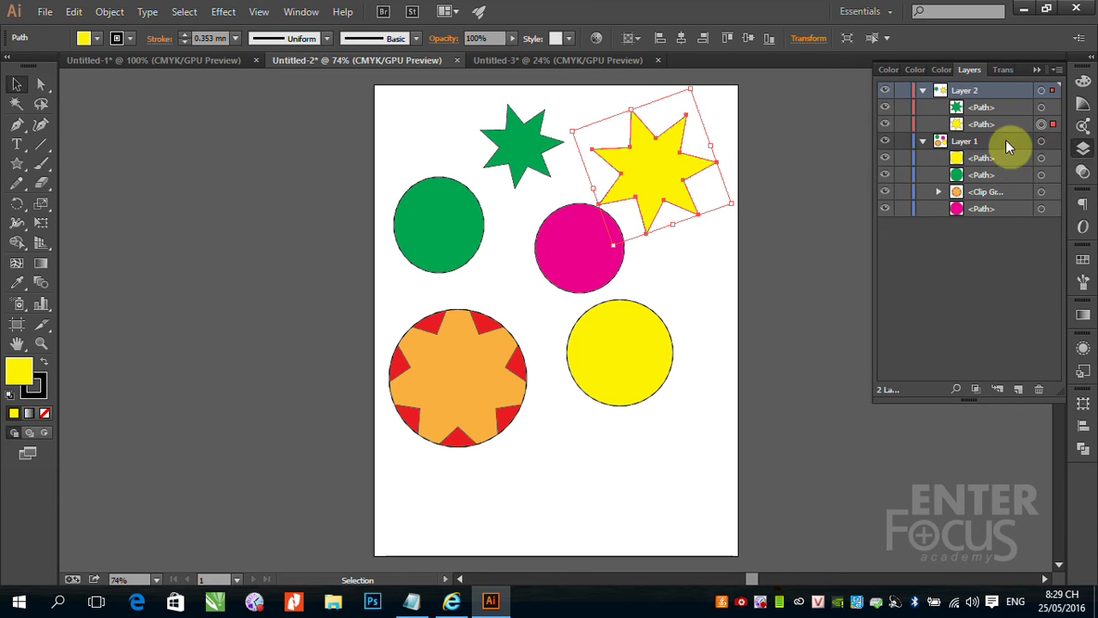
left_click(1055, 209)
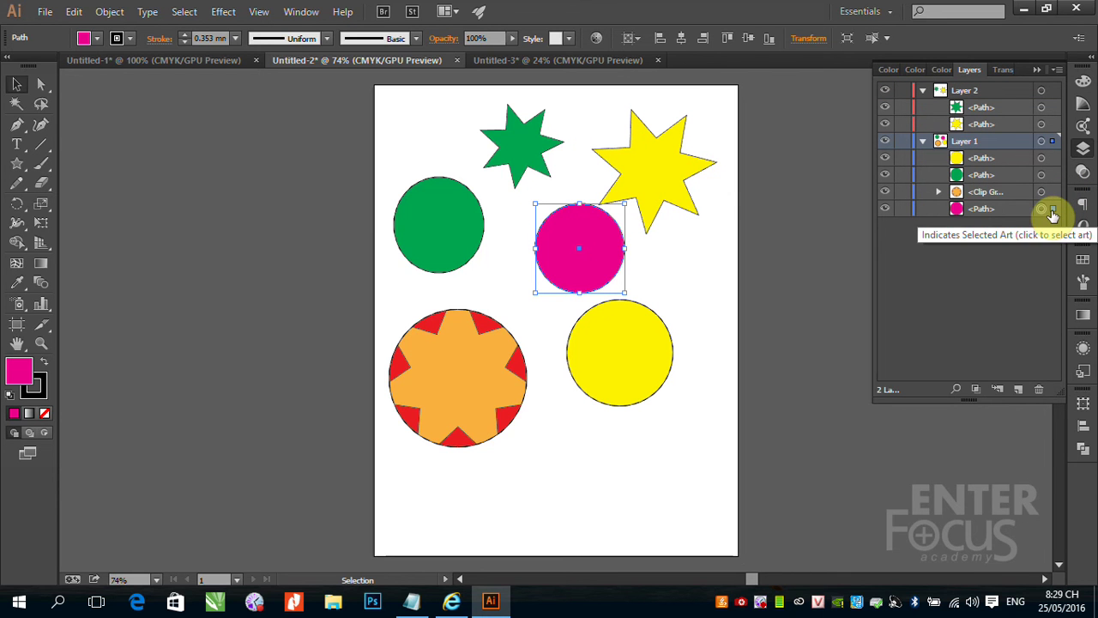
left_click_drag(1054, 211, 1053, 125)
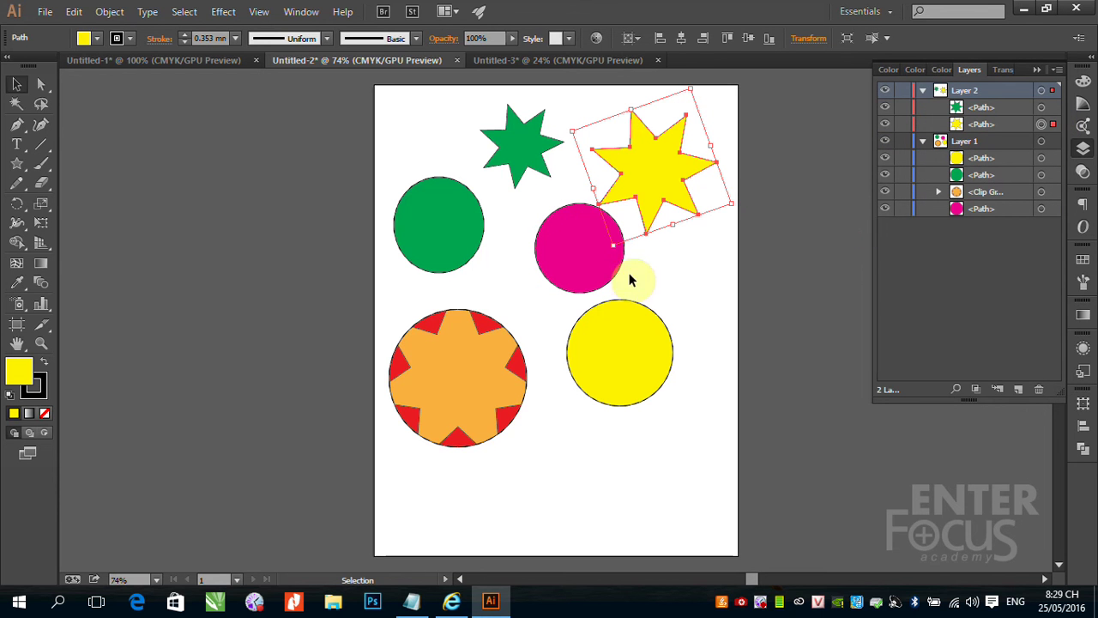
left_click(1051, 209)
left_click(599, 268)
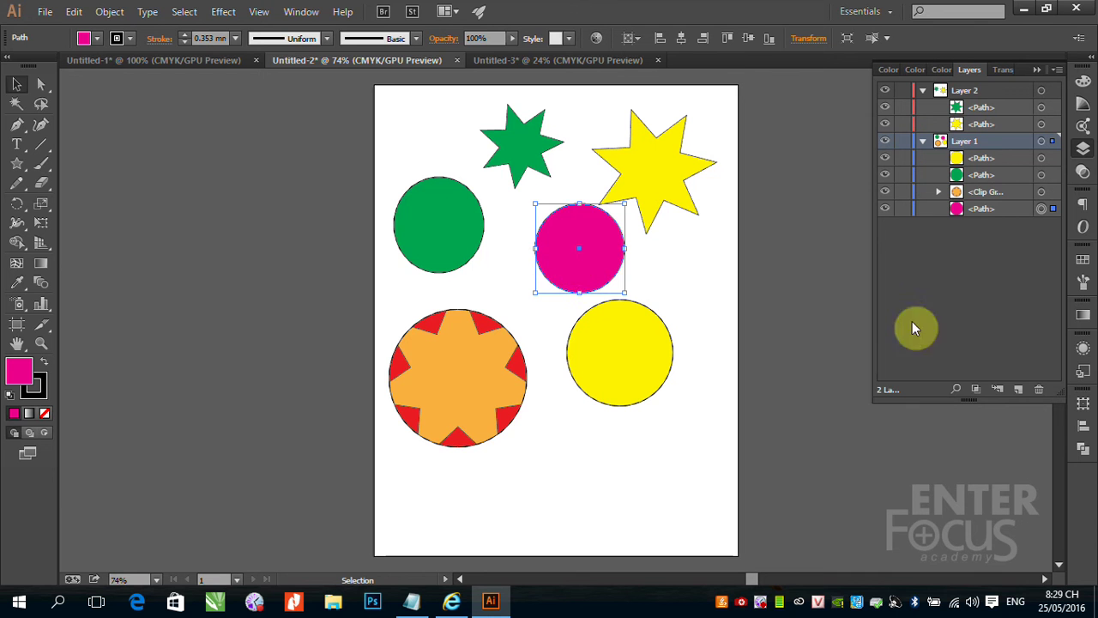
left_click(993, 333)
left_click(1012, 210)
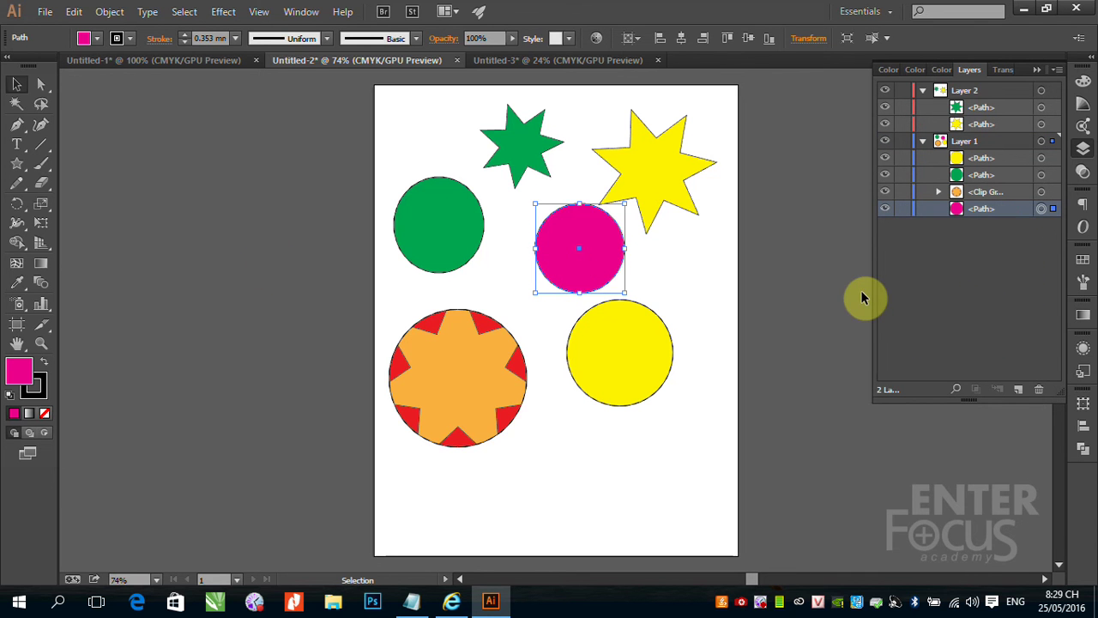
left_click(110, 12)
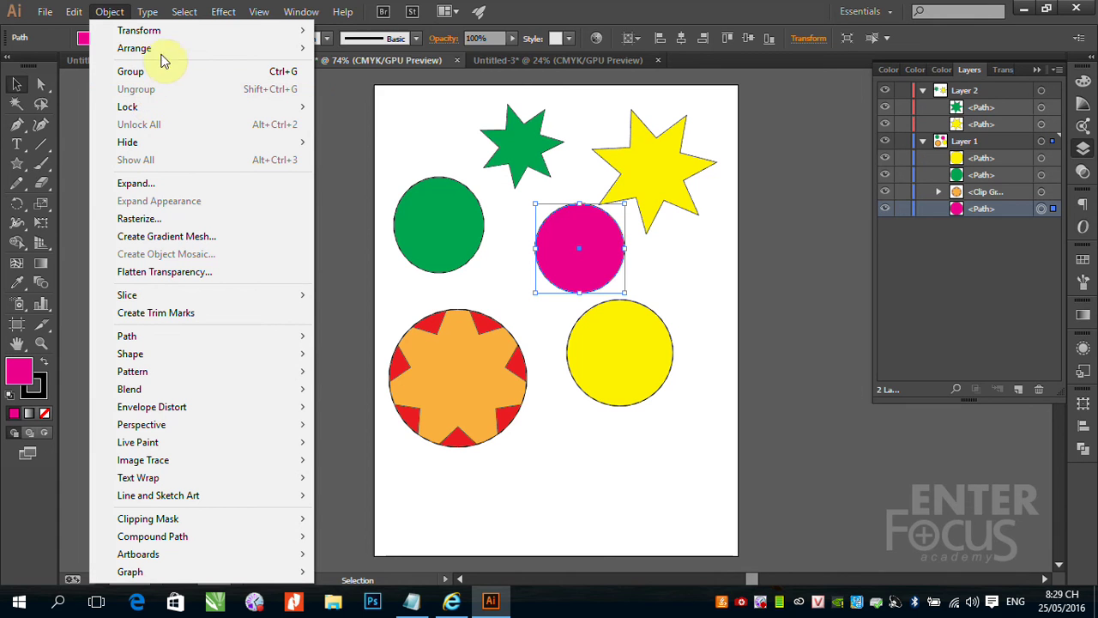
mouse_move(135, 49)
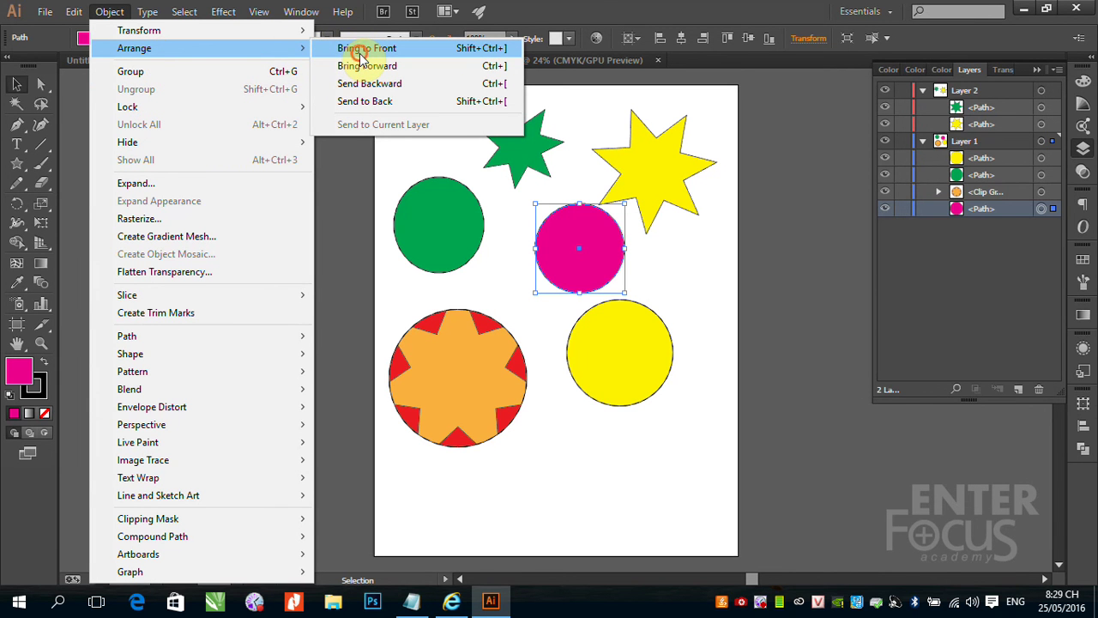
Bring the pink circle to front and move it into Layer 2 between the two stars.
left_click(361, 52)
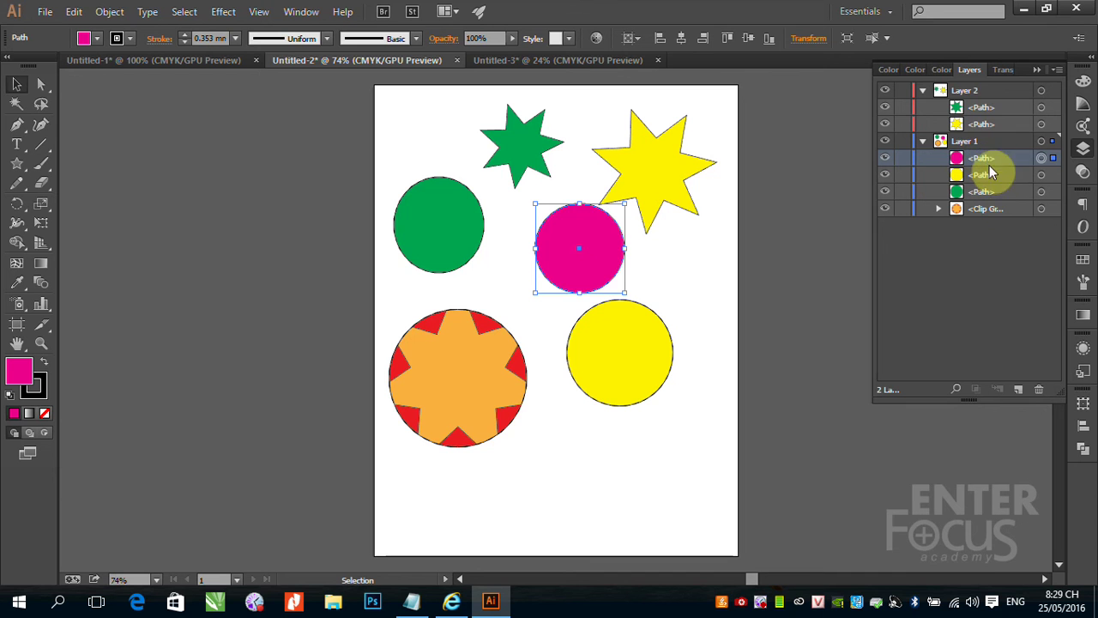
left_click_drag(995, 159, 999, 117)
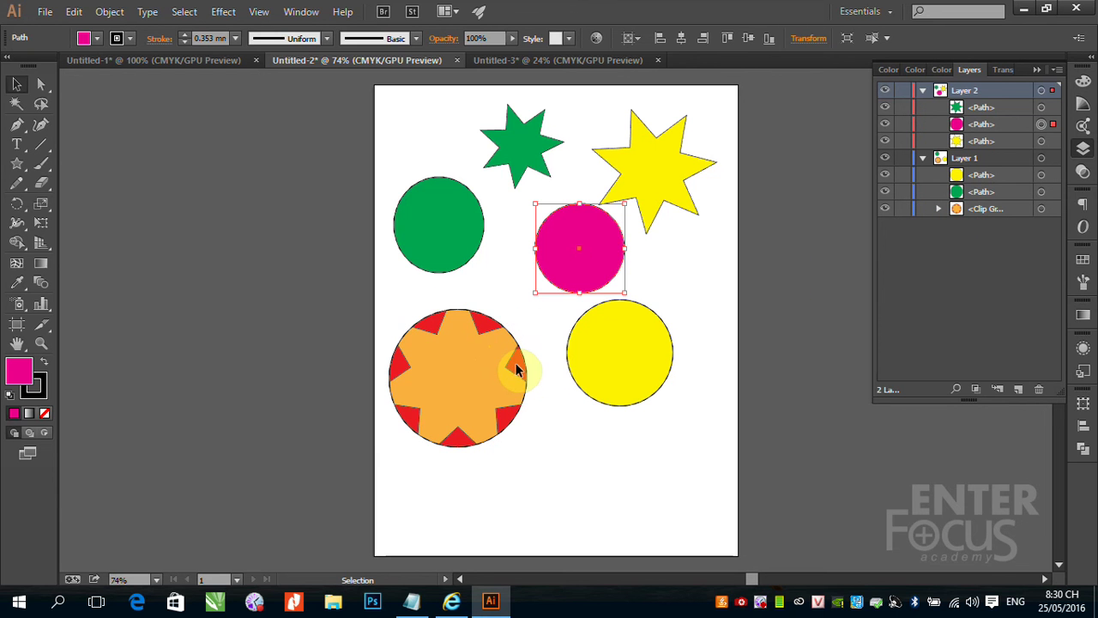
key("ctrl+shift+a")
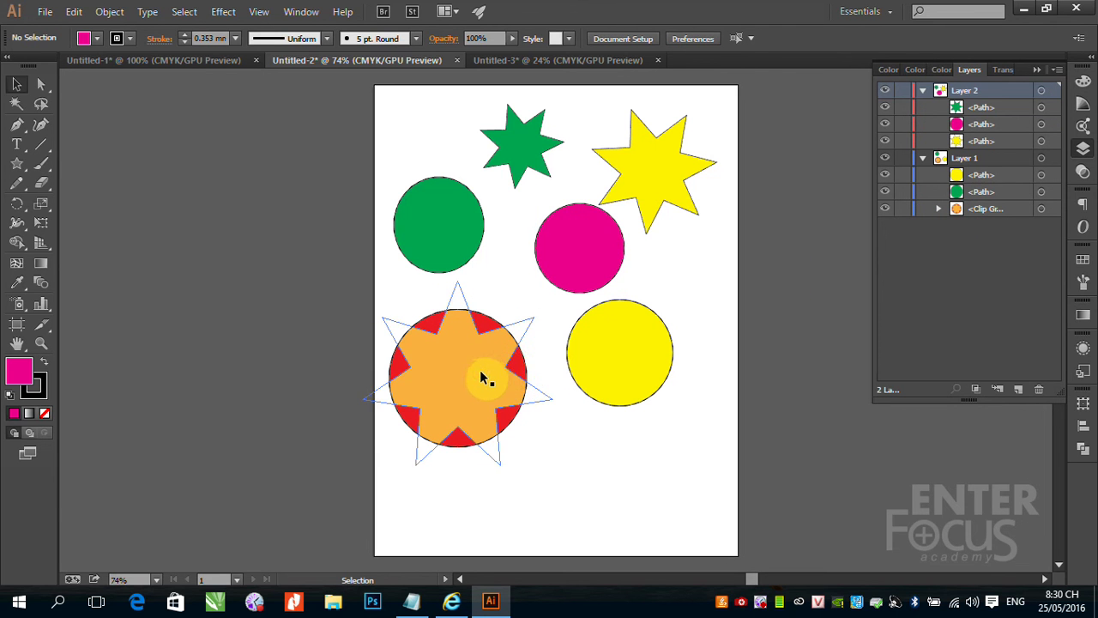
left_click(489, 377)
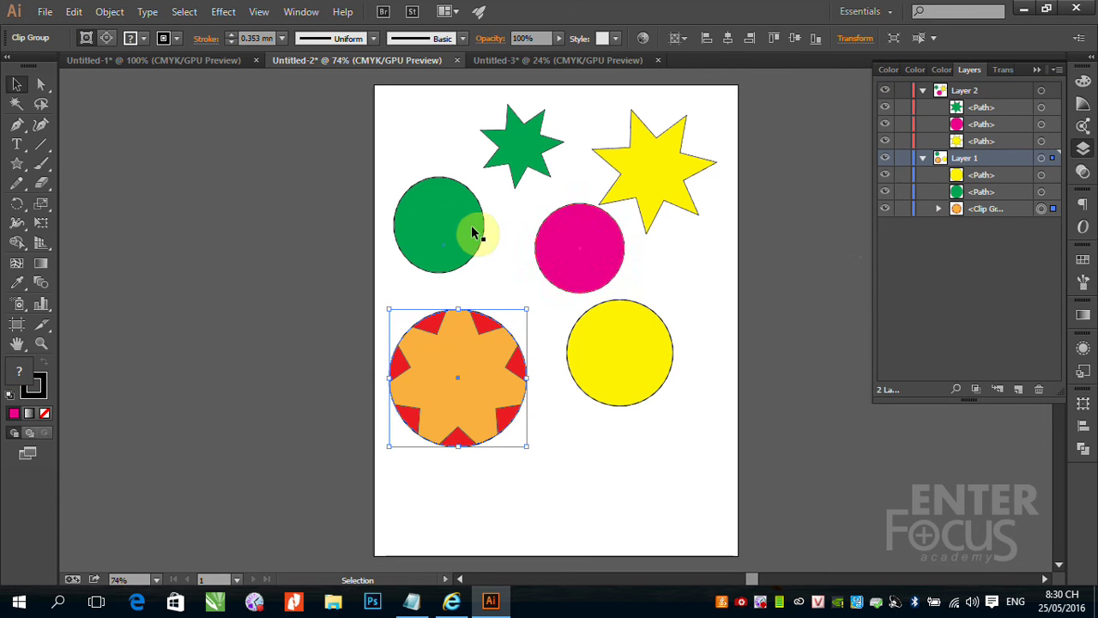
Cut the star-in-circle clip group and paste it in front of the green star in Layer 2, near the page top.
left_click(109, 12)
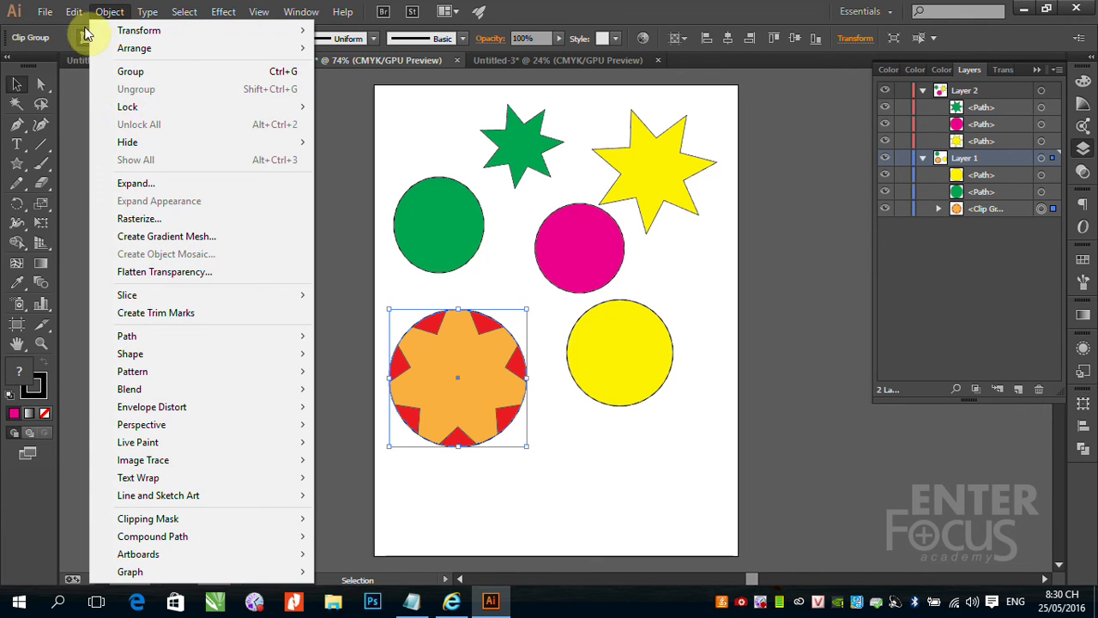
left_click(94, 74)
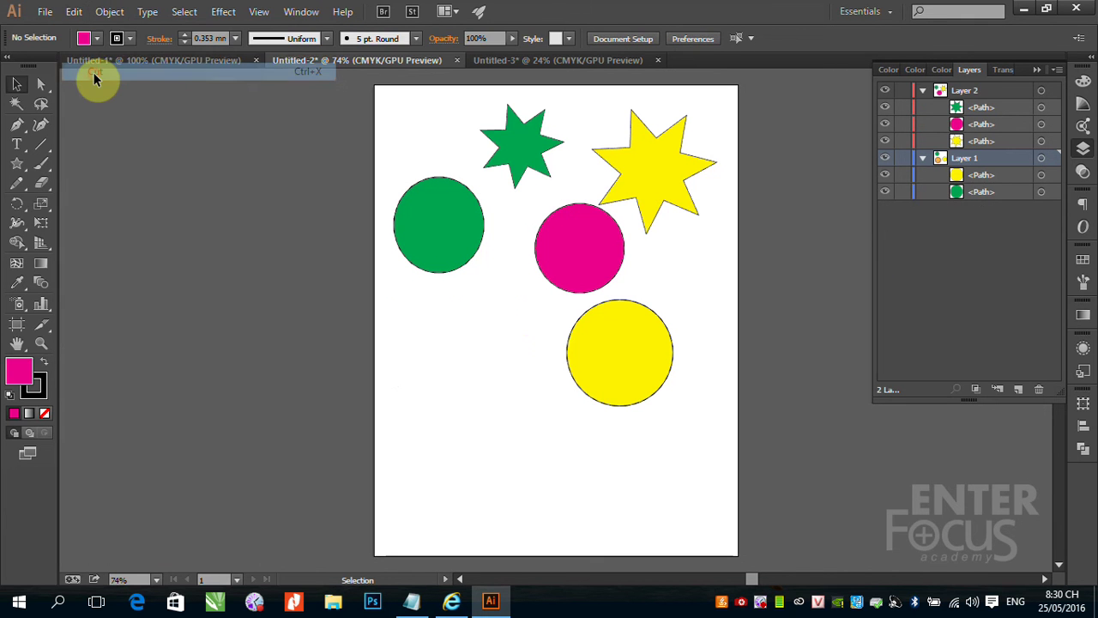
left_click(978, 109)
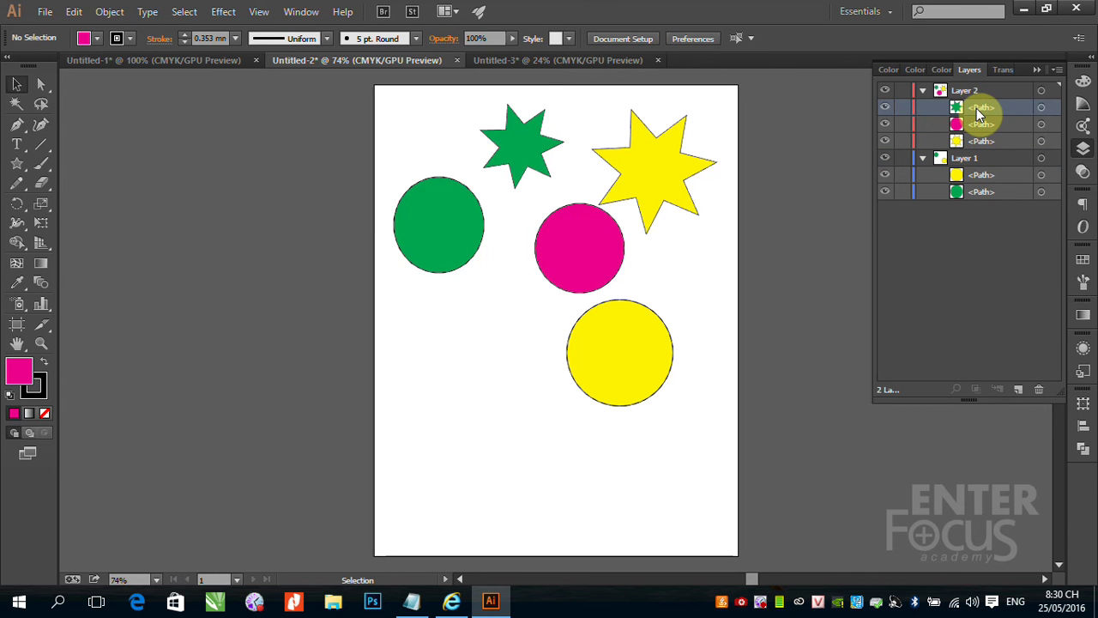
left_click(1040, 106)
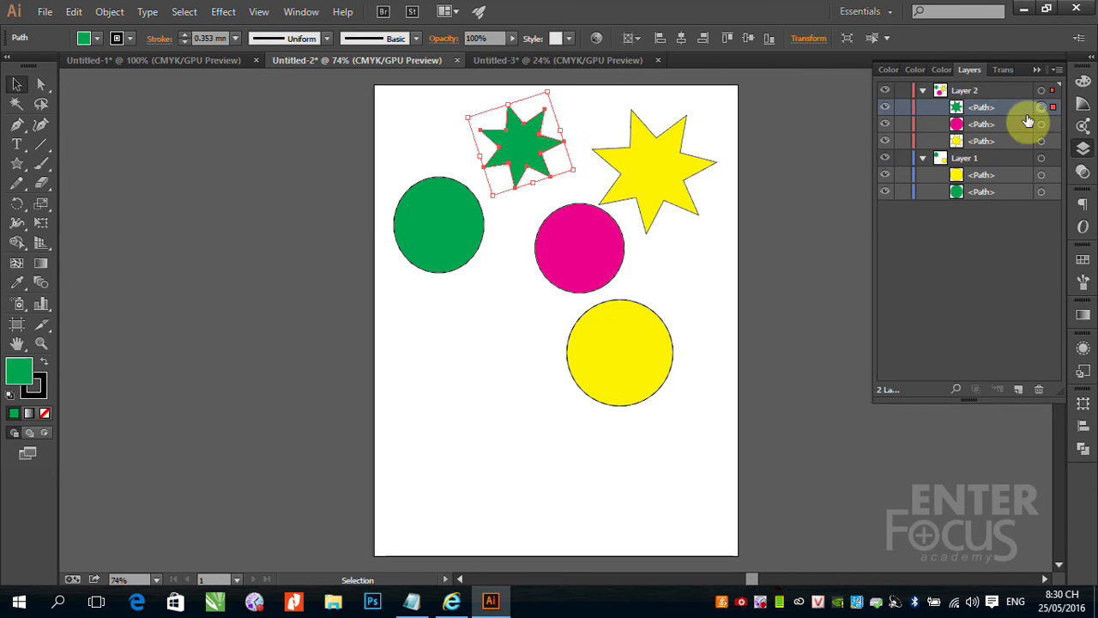
left_click(73, 12)
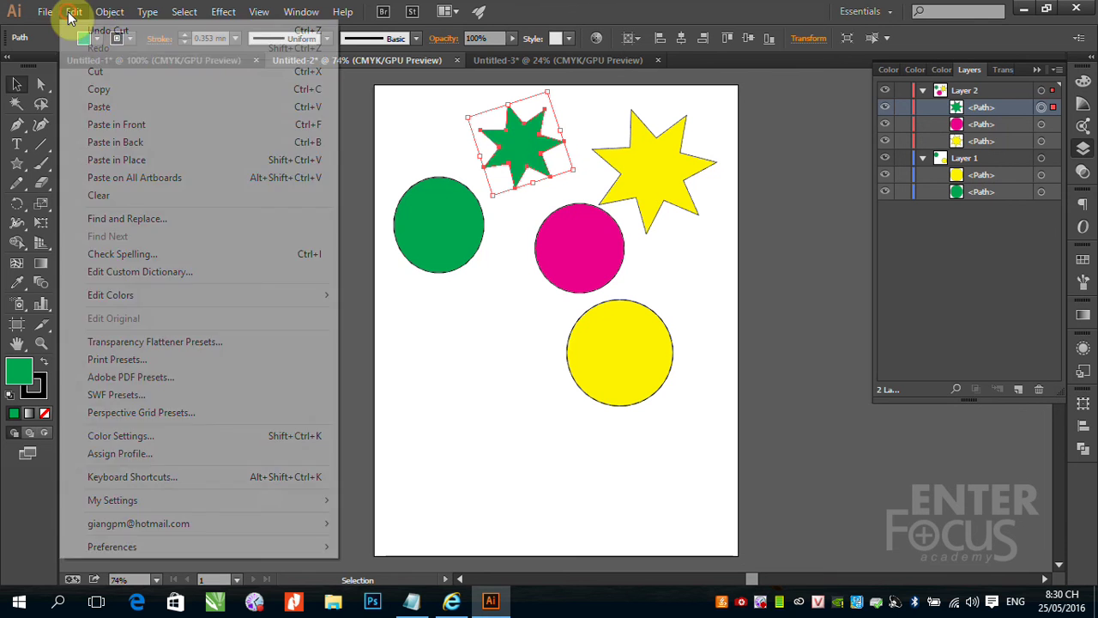
left_click(121, 126)
left_click_drag(461, 376, 544, 174)
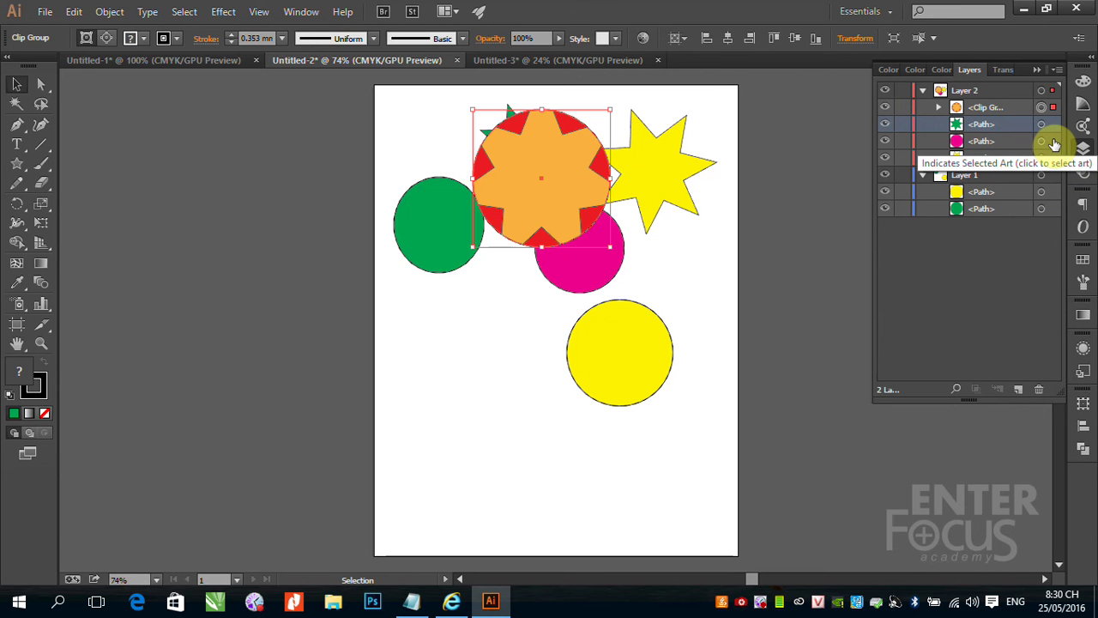
Collapse both layers and drag Layer 2 below Layer 1 in the Layers panel.
left_click(922, 90)
left_click(921, 106)
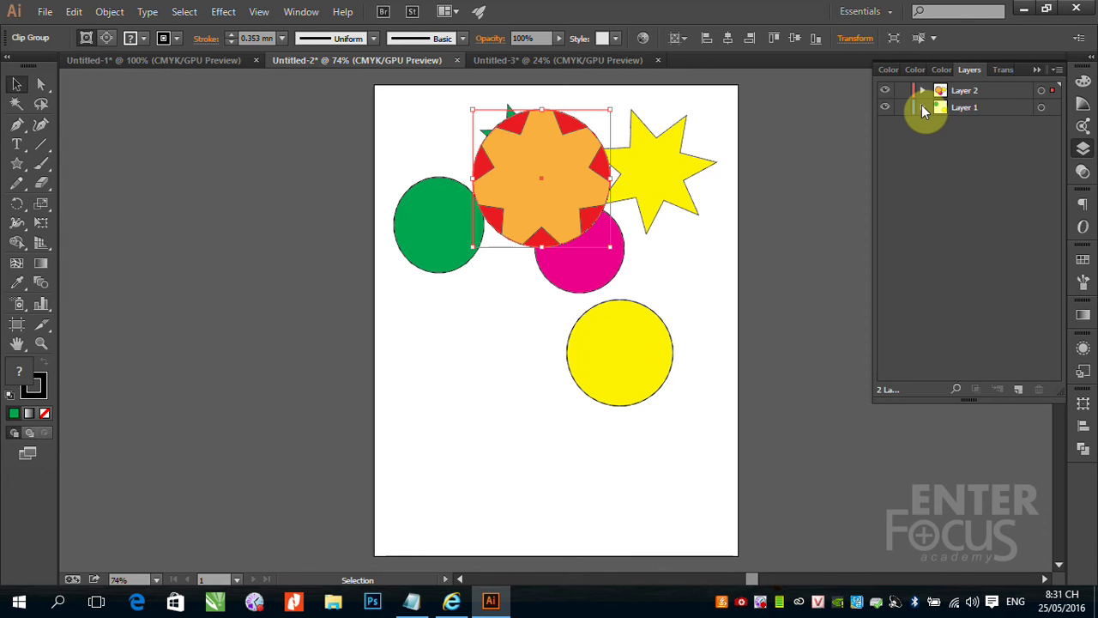
left_click(1009, 91)
left_click_drag(1009, 92, 1009, 116)
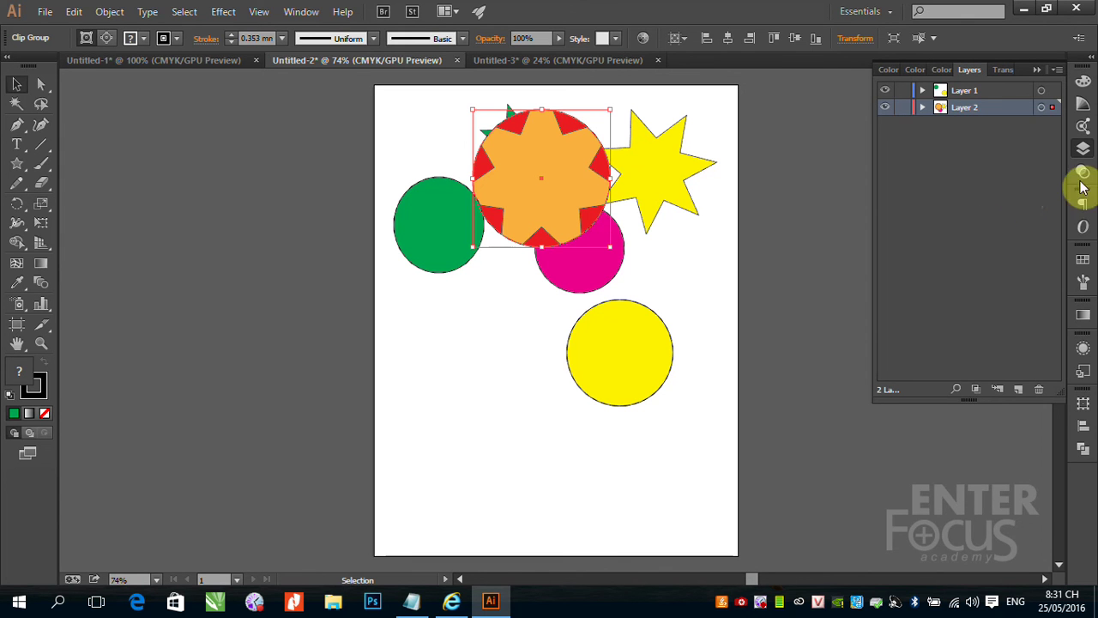
right_click(764, 603)
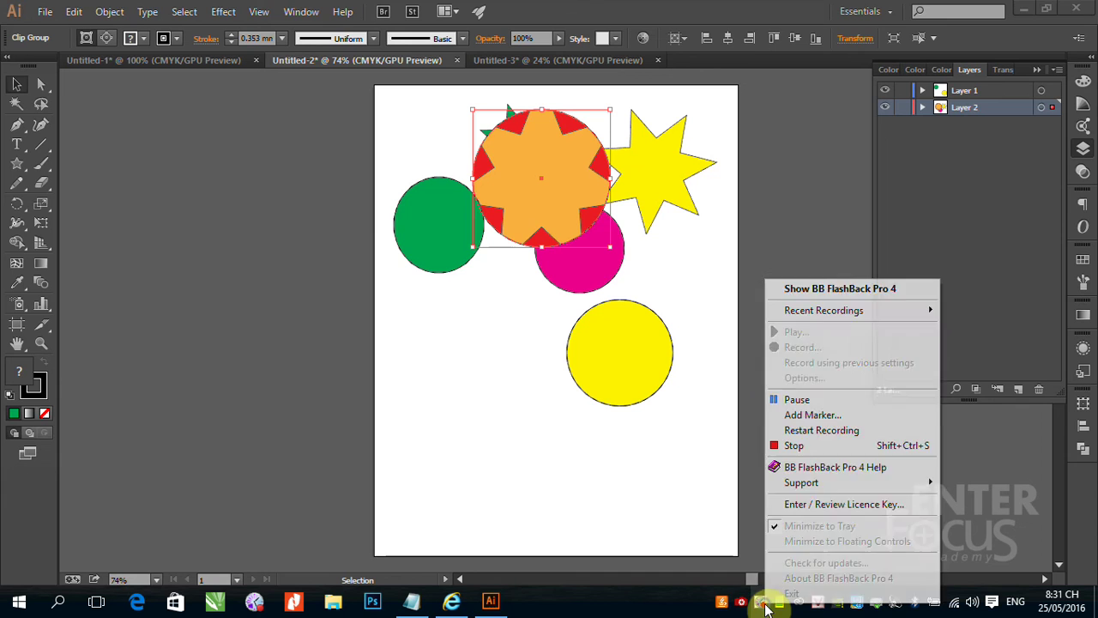